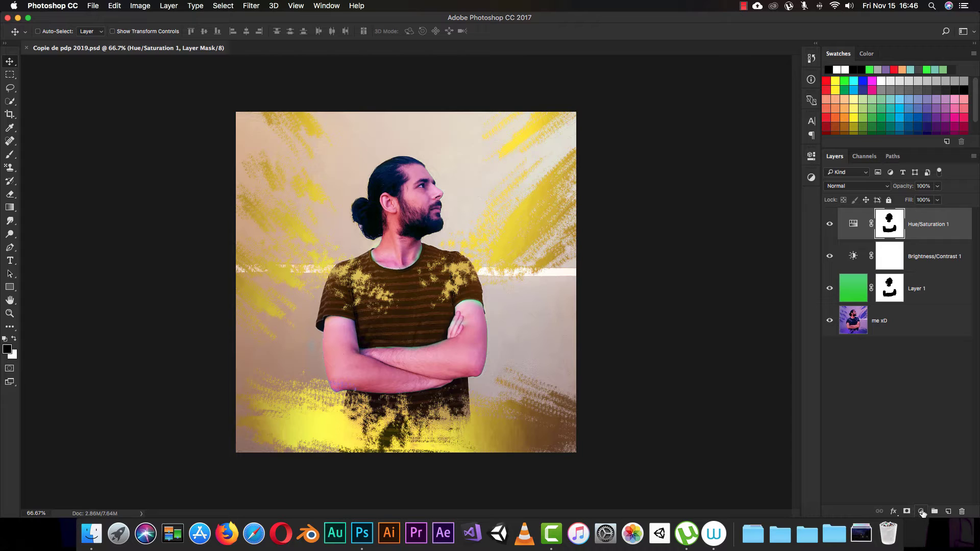
Look through the adjustment layer types and the layer style effects offered for the Hue/Saturation 1 layer.
click(922, 511)
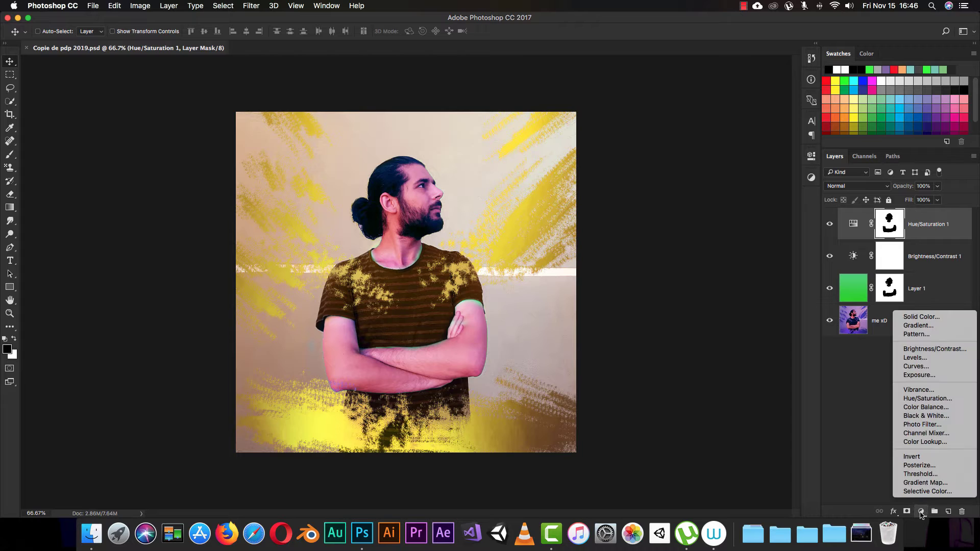
click(875, 423)
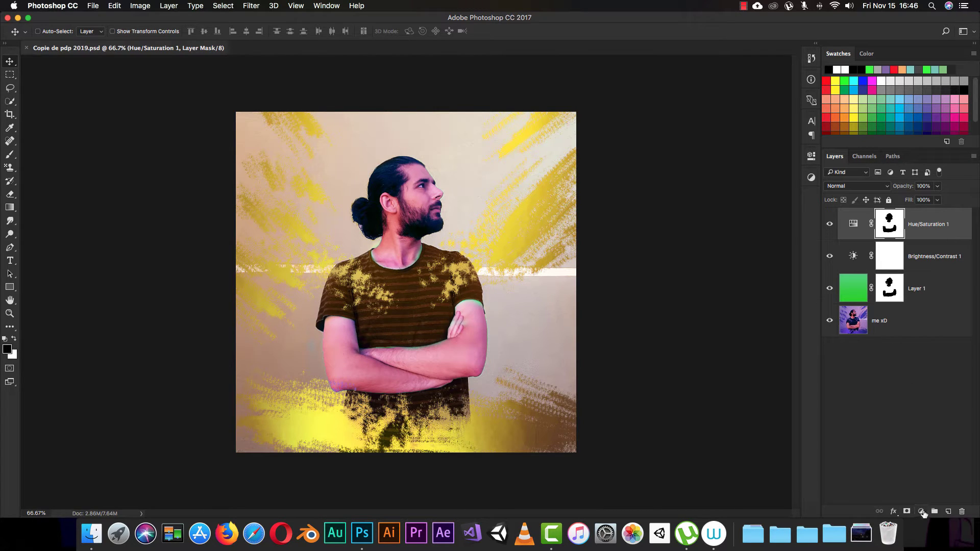
click(922, 511)
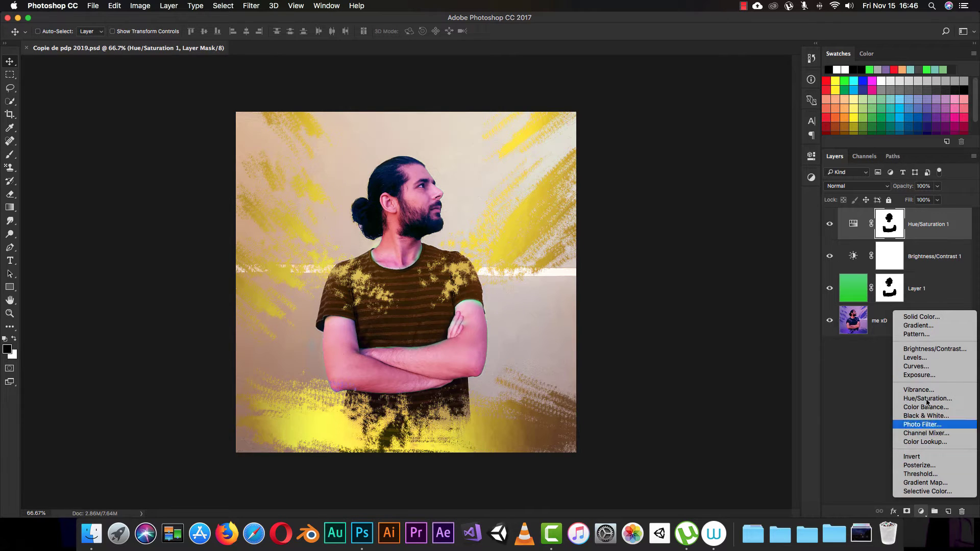
click(867, 443)
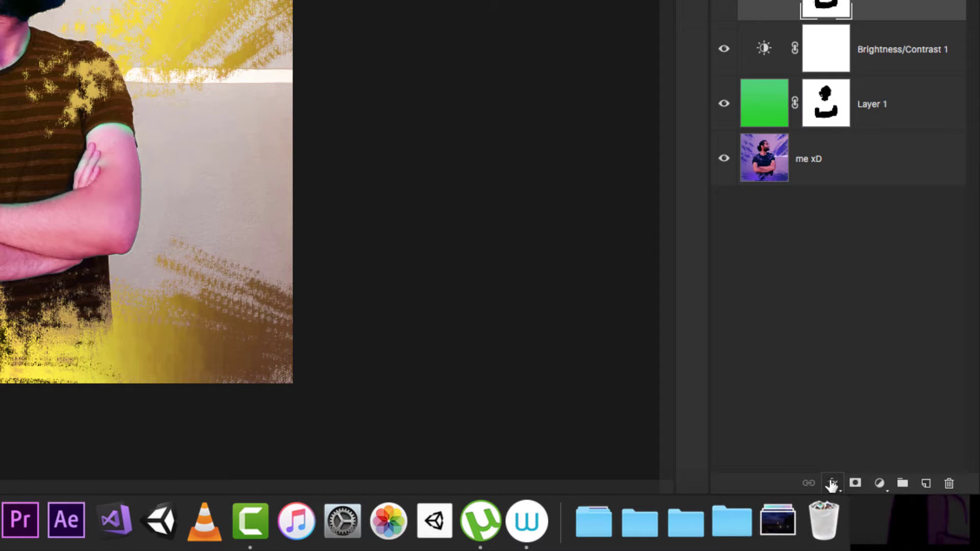
click(893, 511)
click(812, 439)
click(833, 485)
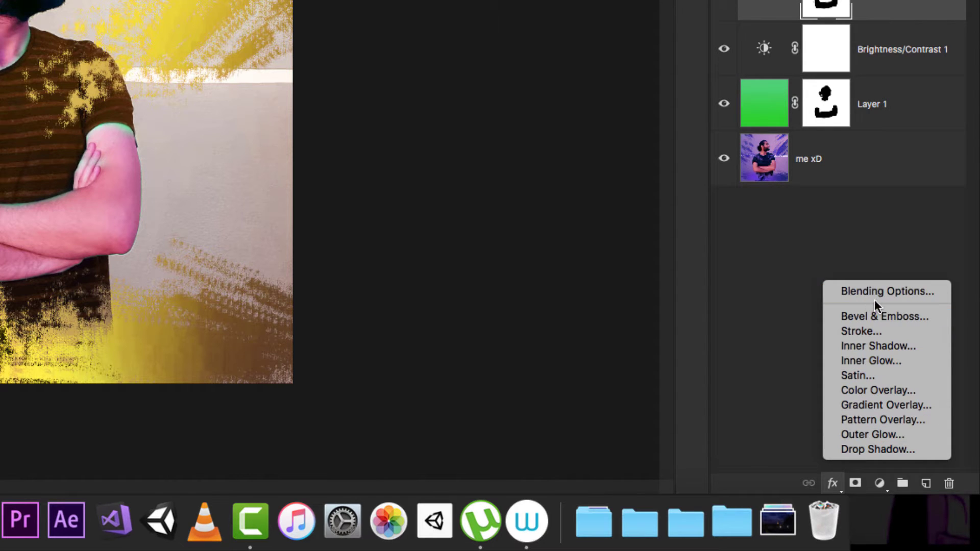
click(780, 292)
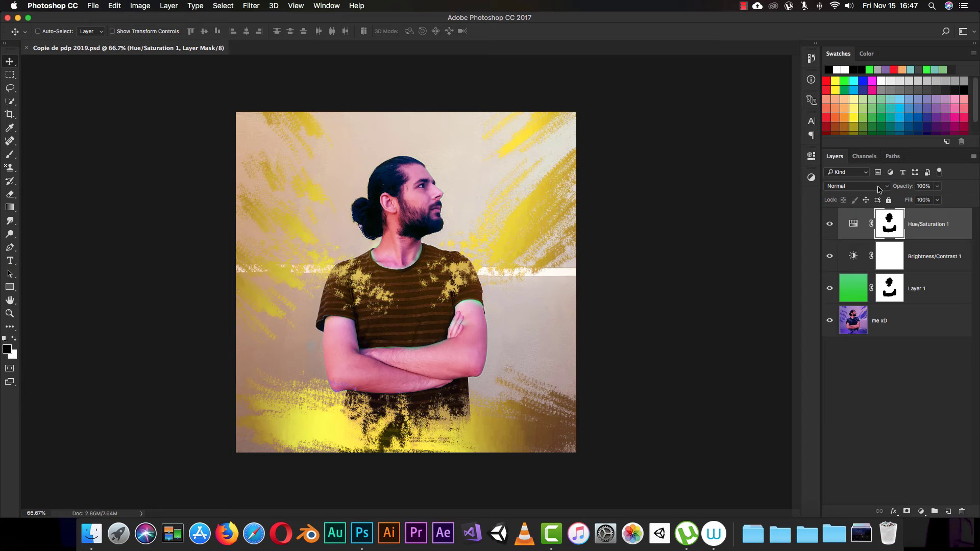
Look through the blend modes for Hue/Saturation 1 and Layer 1, and the layer style effects for Layer 1.
click(880, 188)
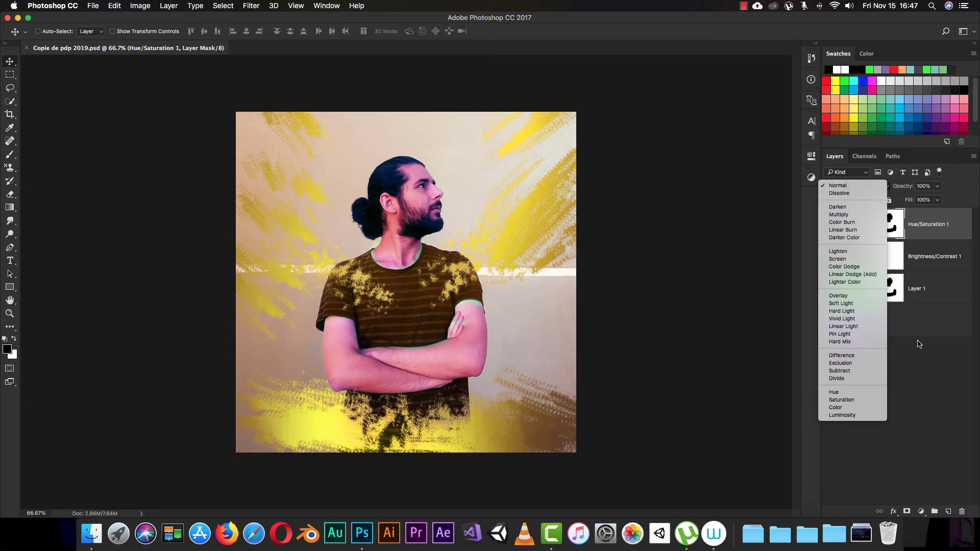
click(924, 349)
click(902, 325)
click(907, 286)
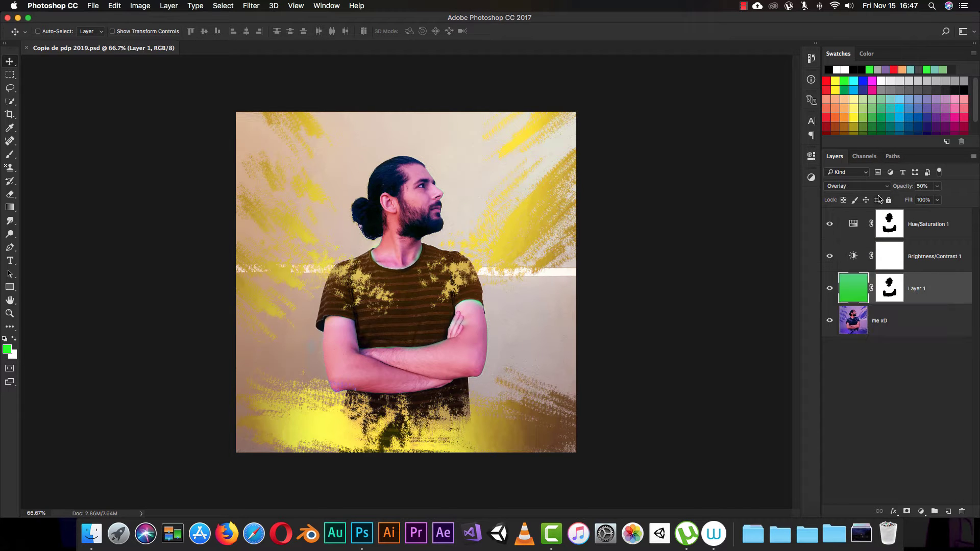
click(862, 185)
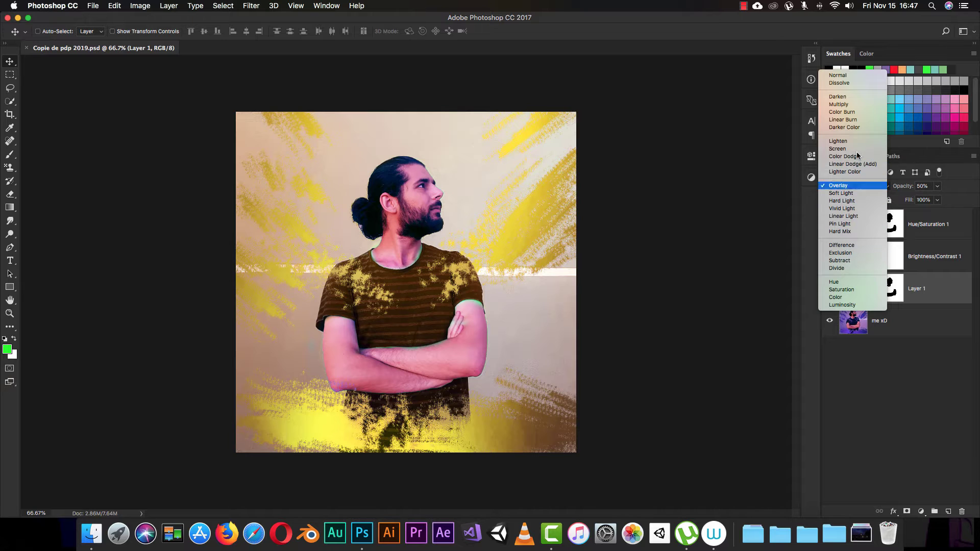
click(870, 407)
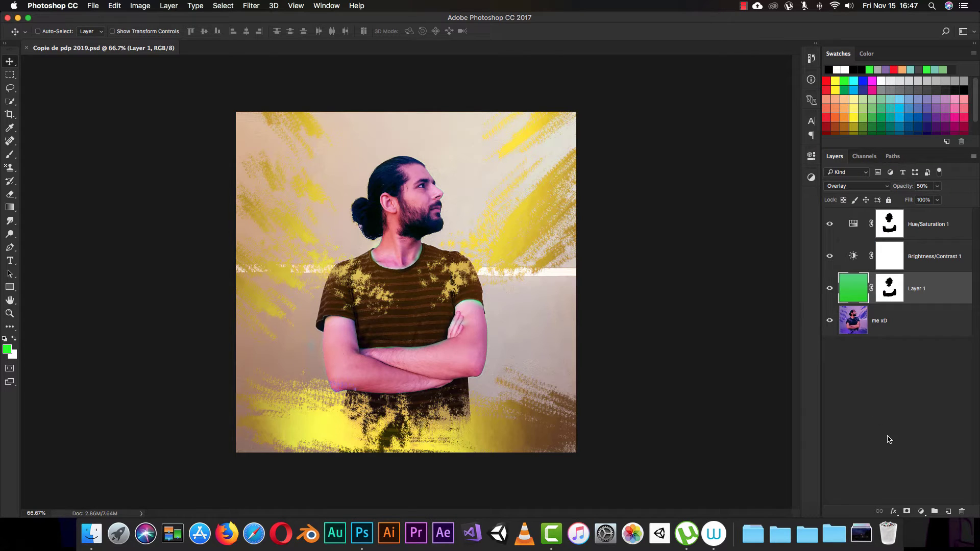
click(893, 511)
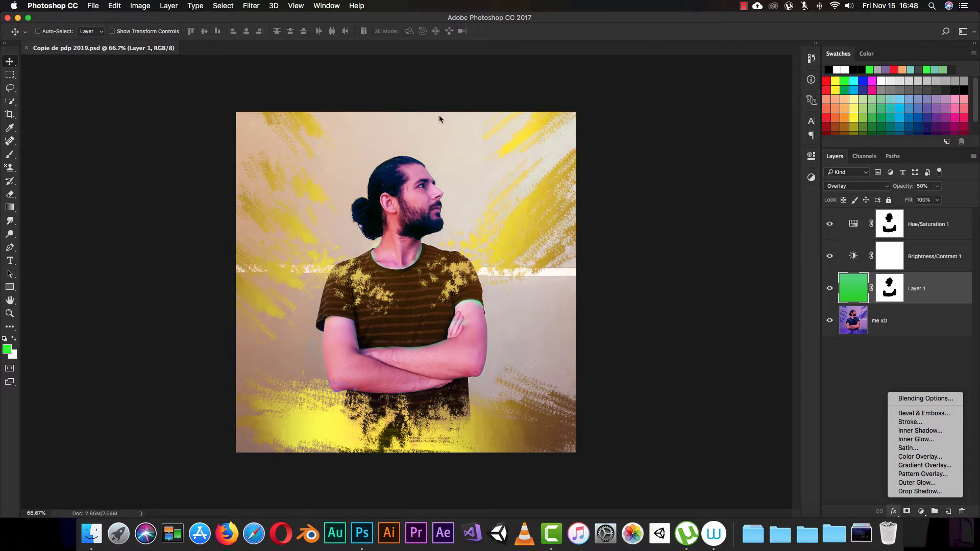
click(861, 370)
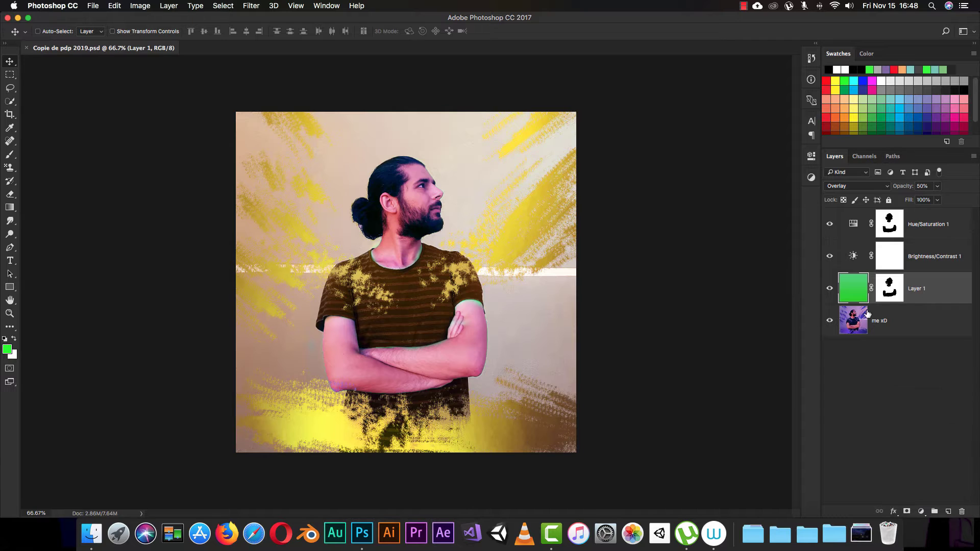
Add a new layer above Hue/Saturation 1 and brush a green zigzag stroke across the lower part of the photo.
click(918, 228)
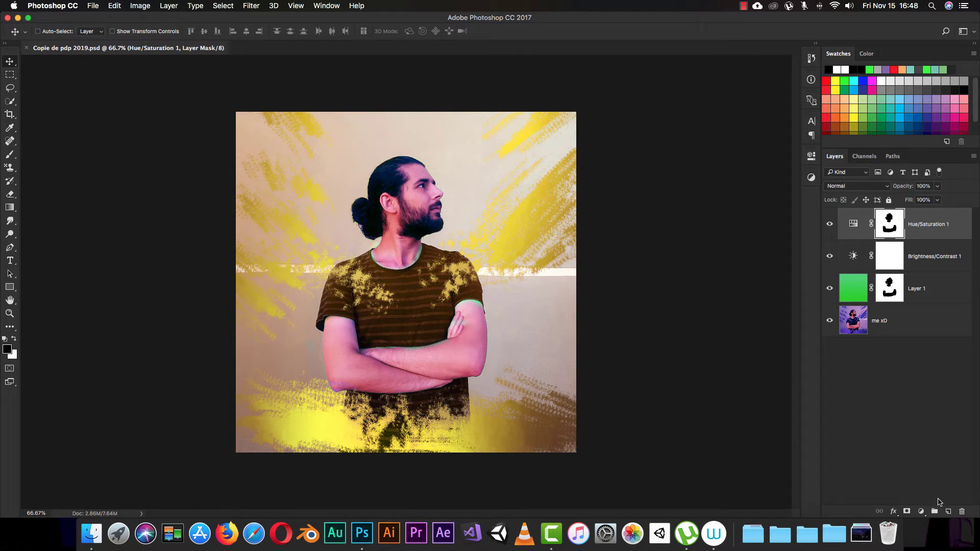
click(947, 511)
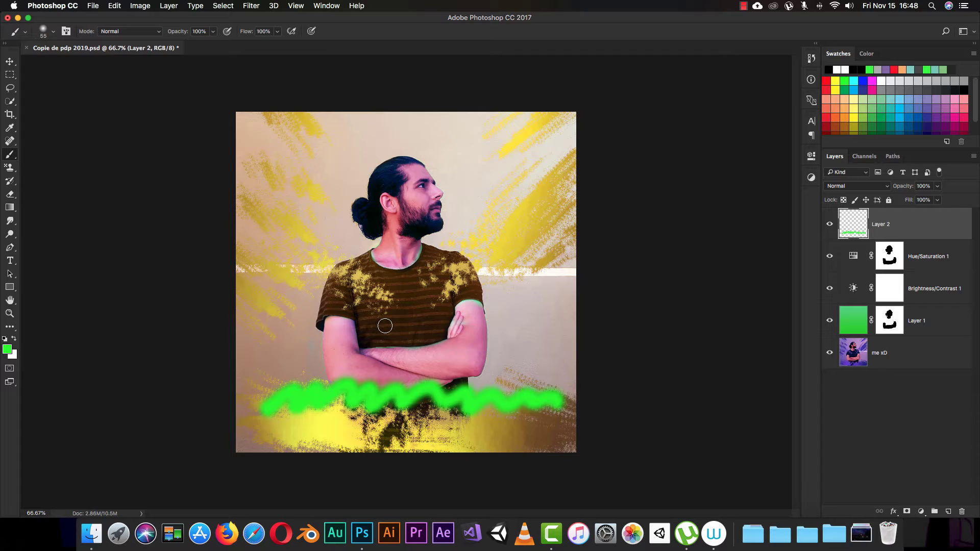
Add the text "CheerfulDev" near the top of the photo and move it so it is centred above the man's head.
key(t)
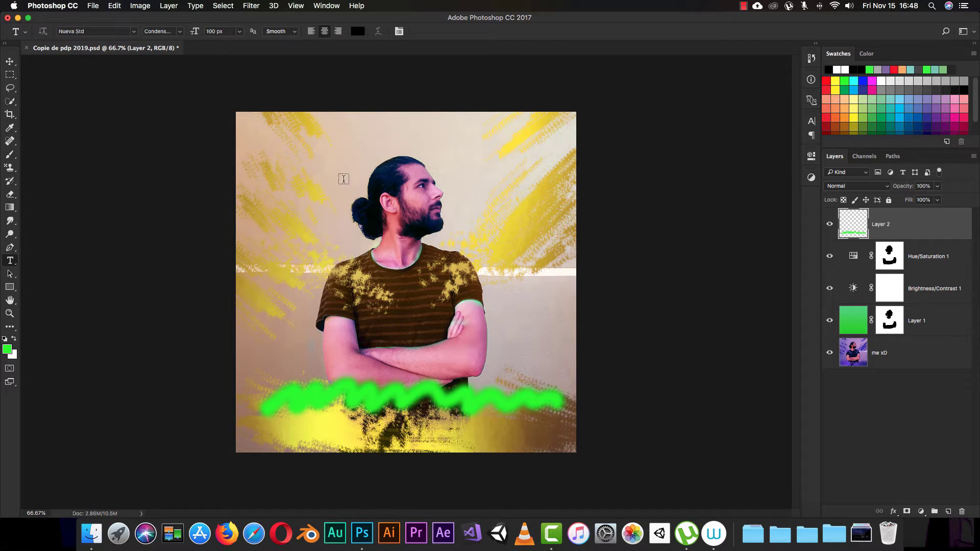
click(323, 133)
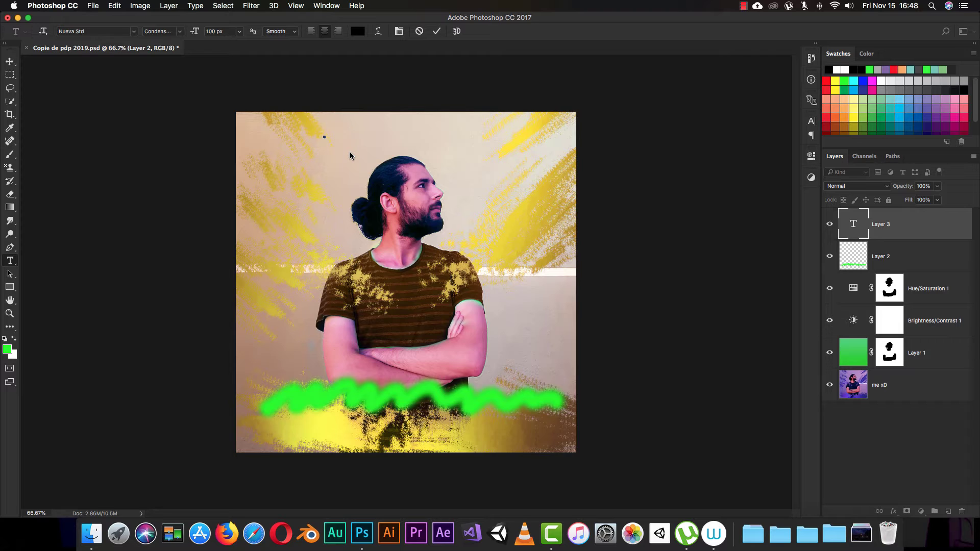
text(Cheerful)
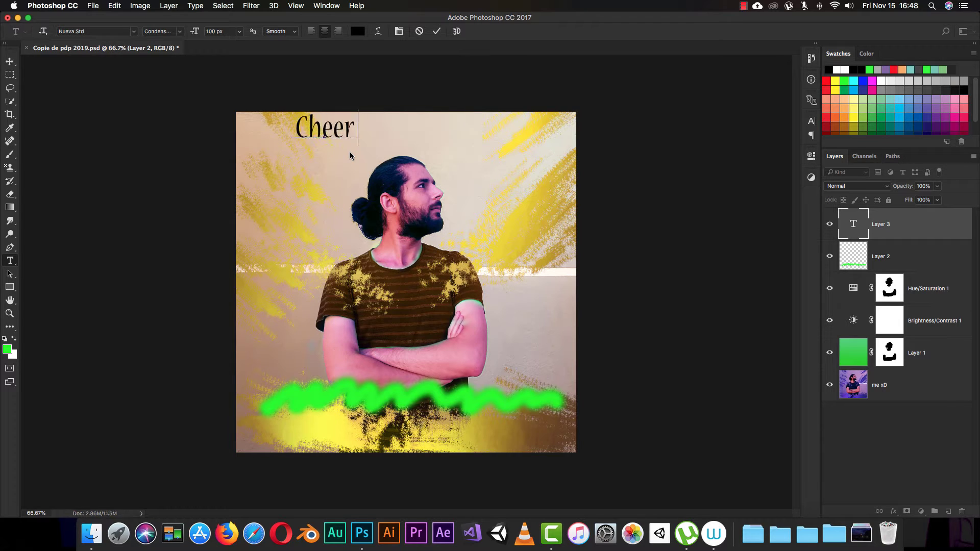
text(Dev)
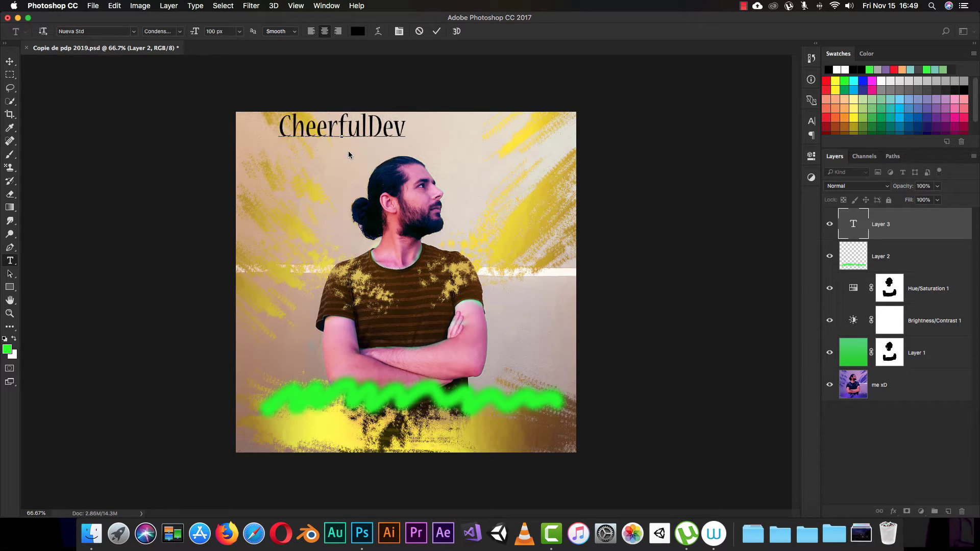
key(super+Return)
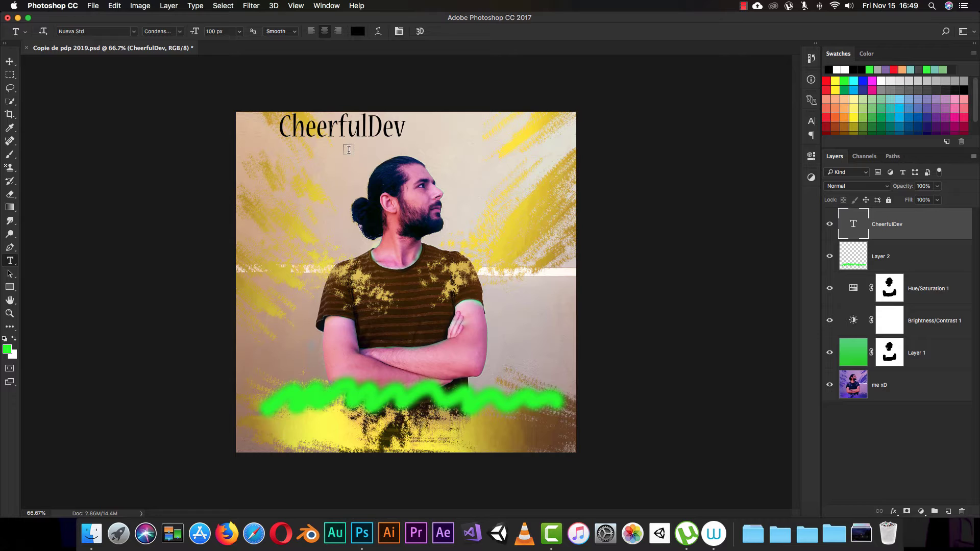
key(v)
drag(388, 128, 439, 145)
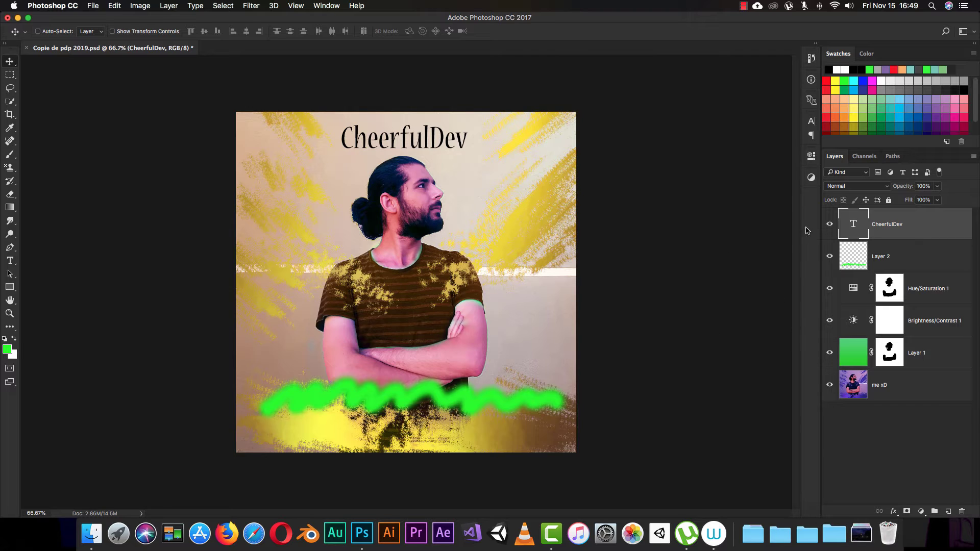
Set the font of the CheerfulDev text to Star Guard in the character settings.
click(807, 122)
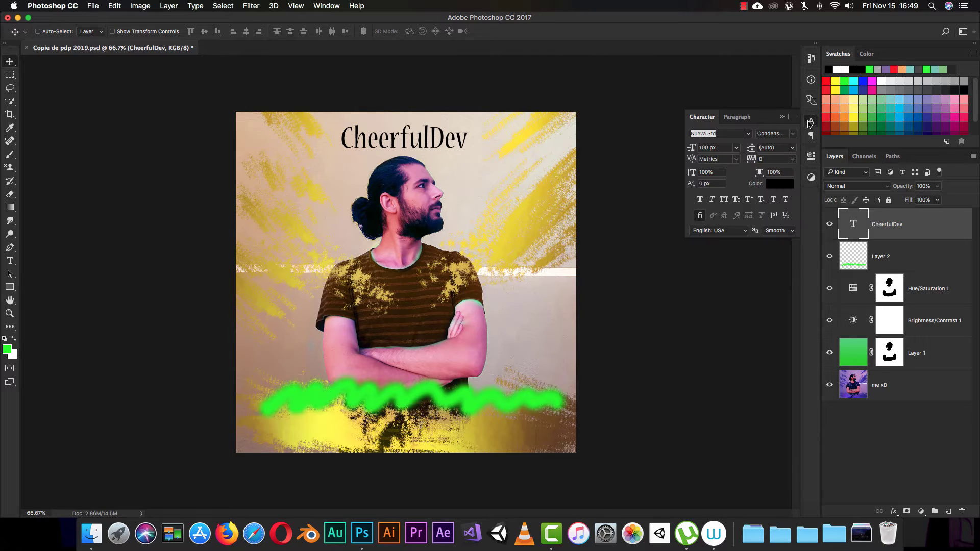
click(782, 119)
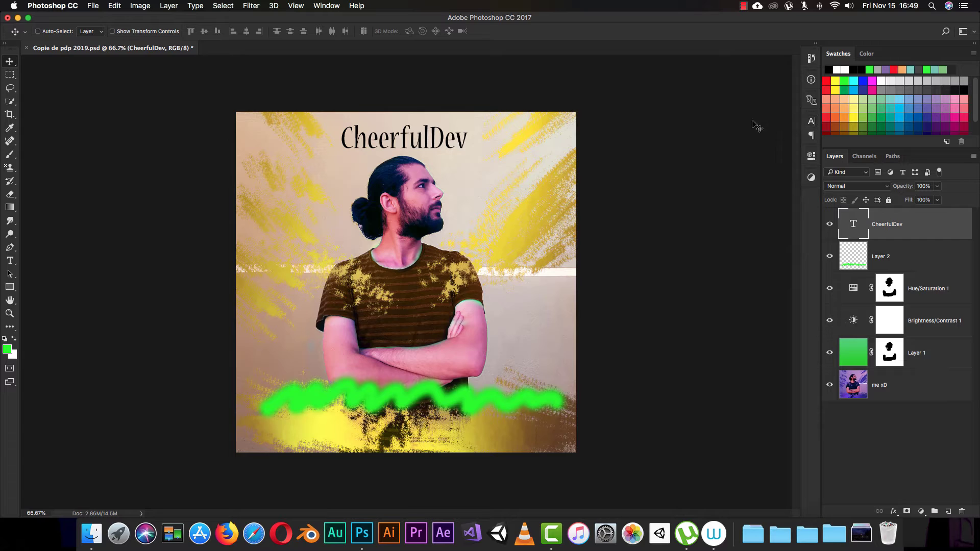
click(326, 6)
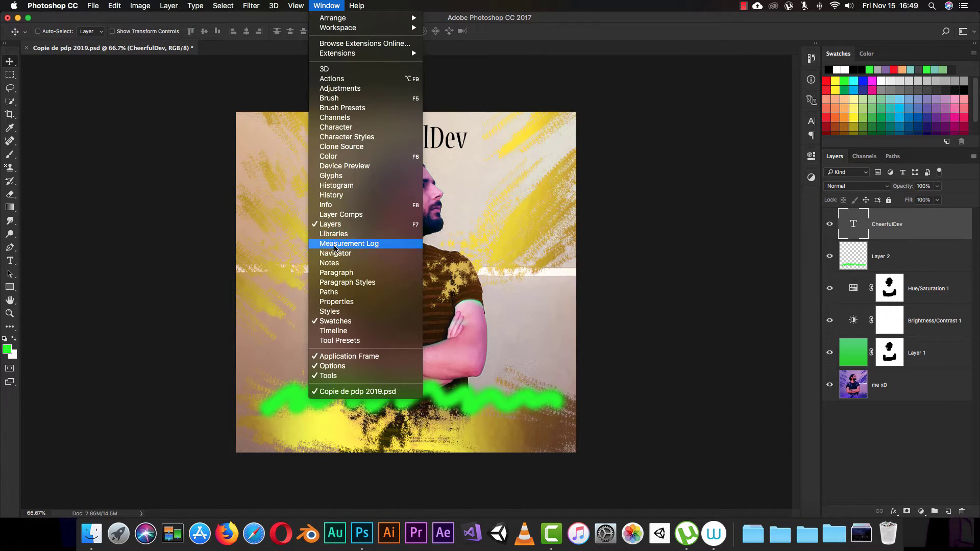
click(342, 128)
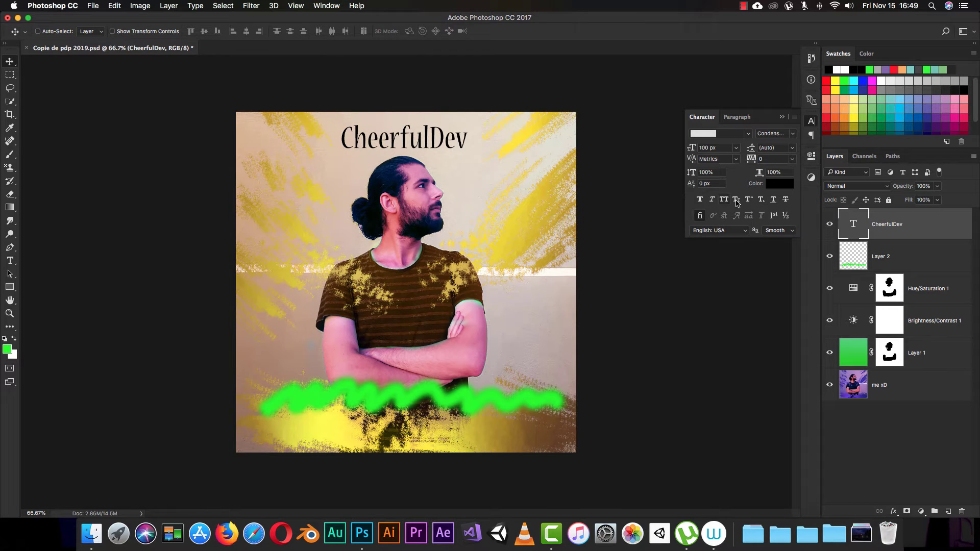
click(750, 134)
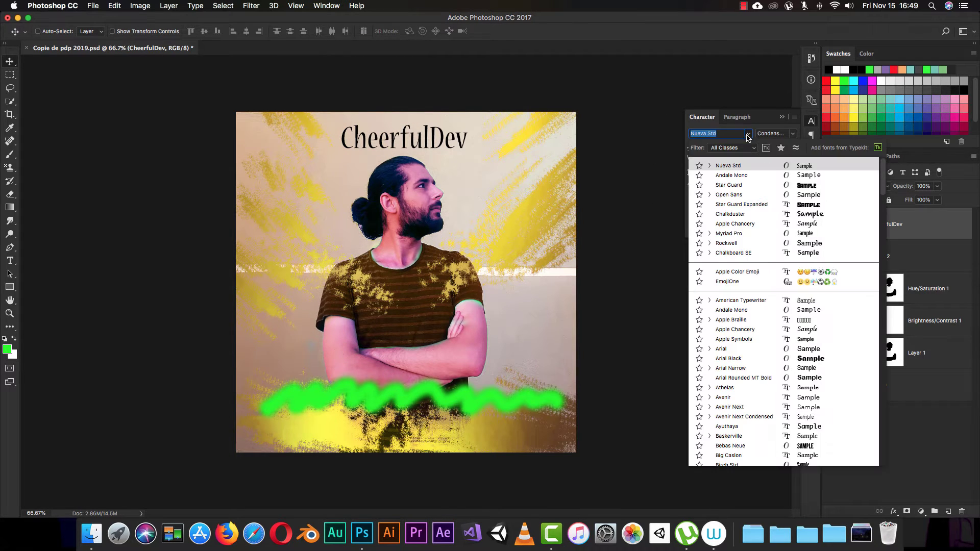
click(730, 185)
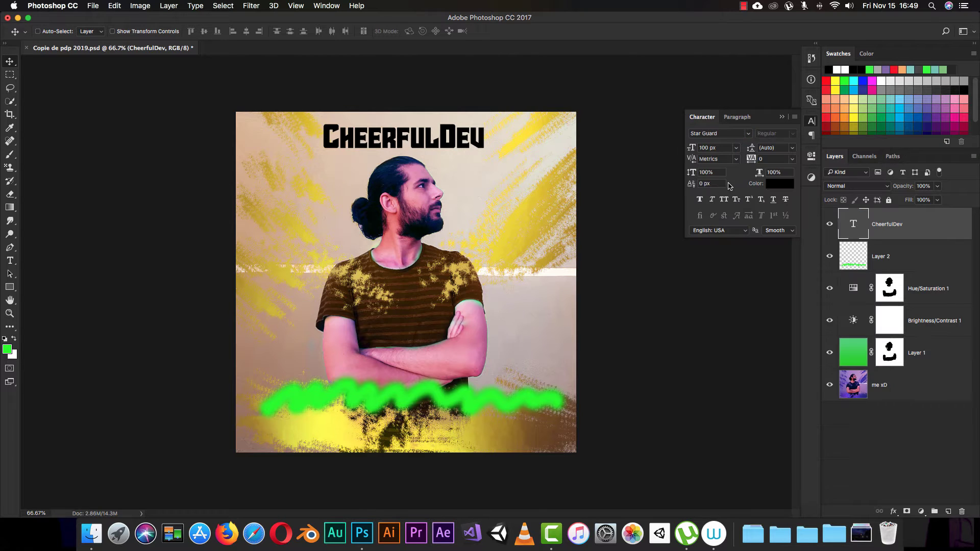
click(781, 118)
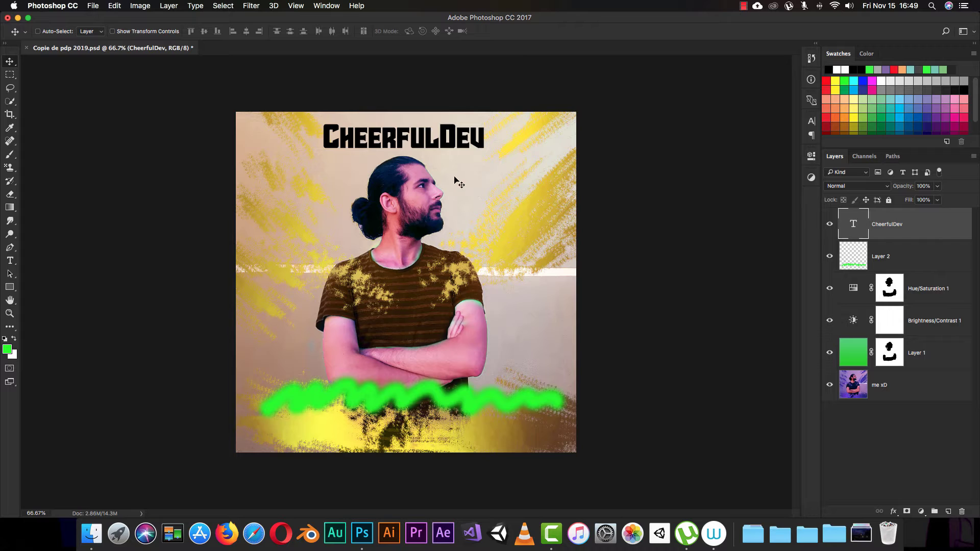
Change the CheerfulDev text color to the grey #97918e.
click(811, 121)
click(784, 184)
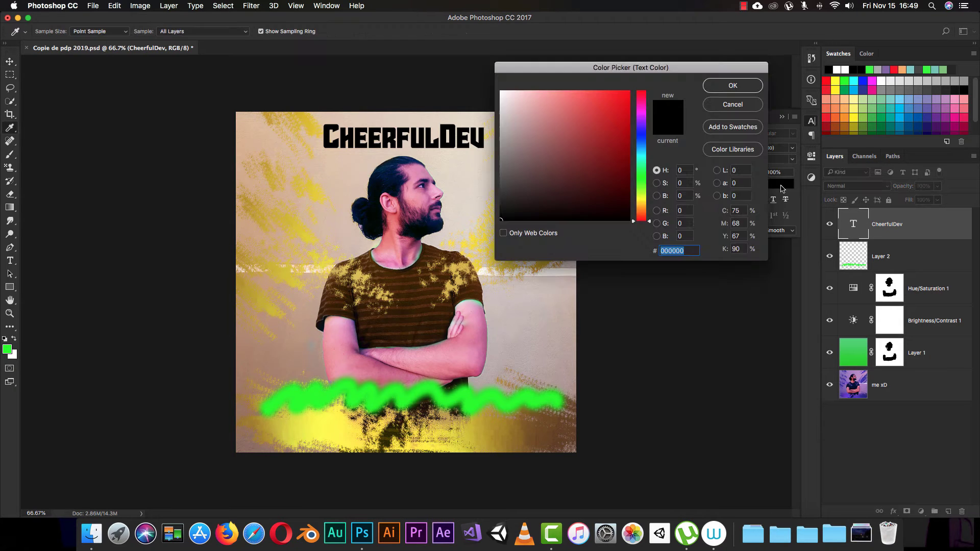
click(532, 313)
mouse_move(514, 121)
mouse_down()
mouse_move(523, 153)
mouse_move(511, 135)
mouse_move(507, 148)
mouse_up()
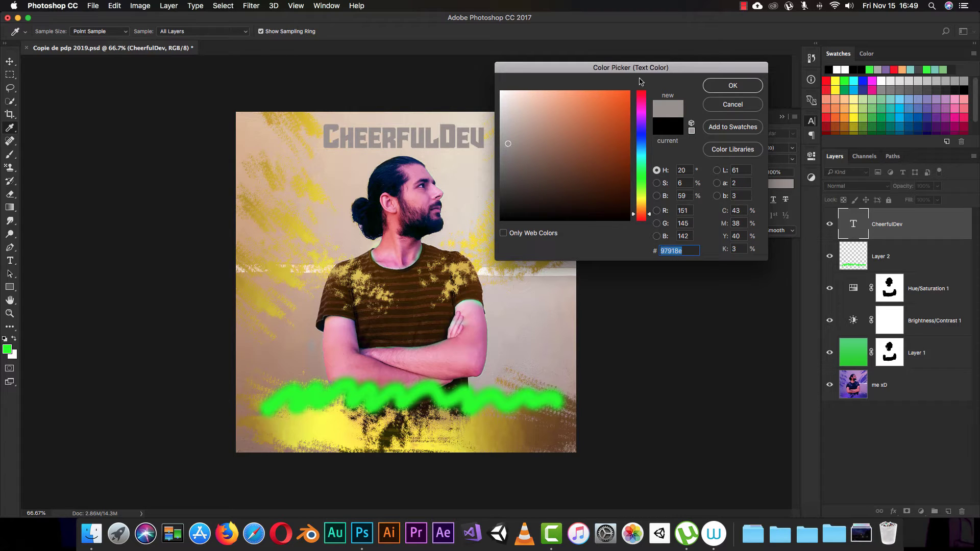
click(723, 85)
click(781, 118)
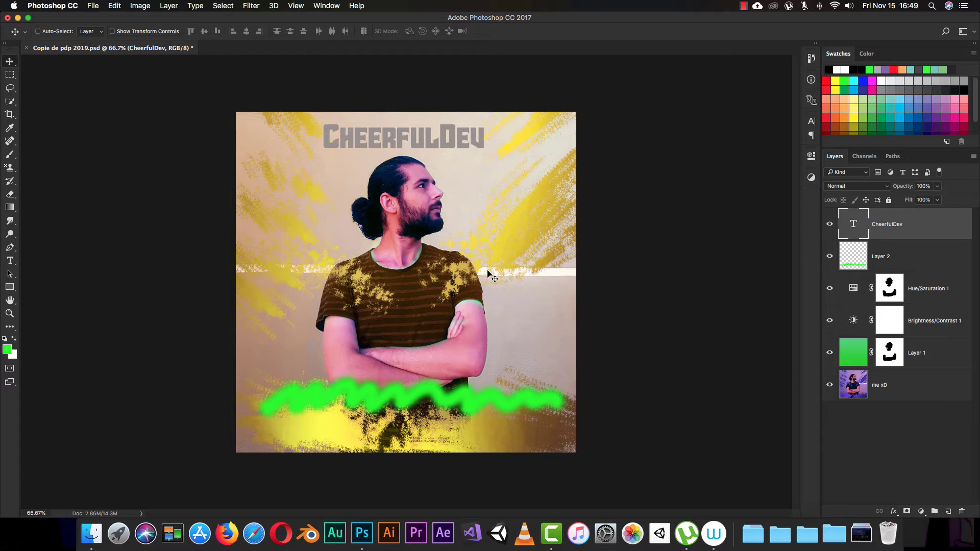
key(super+plus)
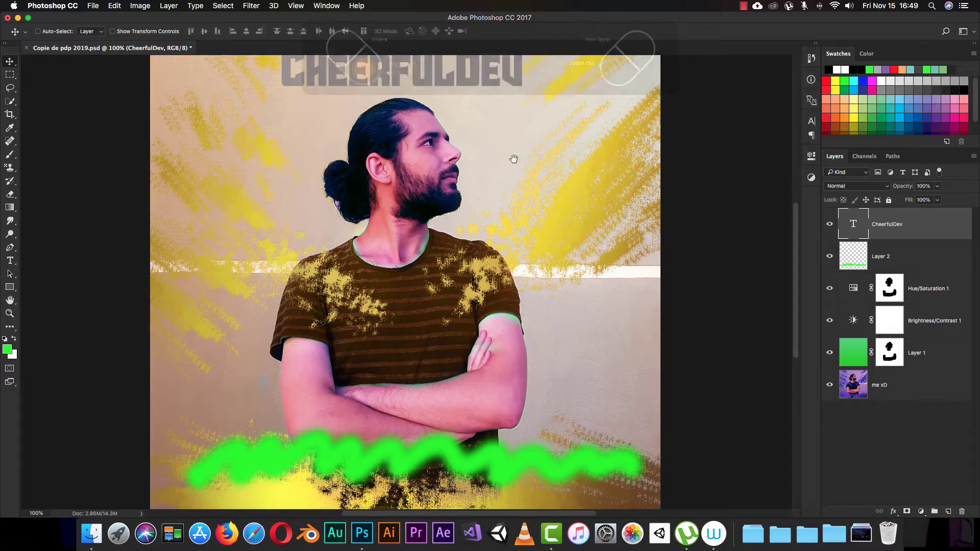
drag(511, 157, 516, 197)
key(super+plus)
key(super+minus)
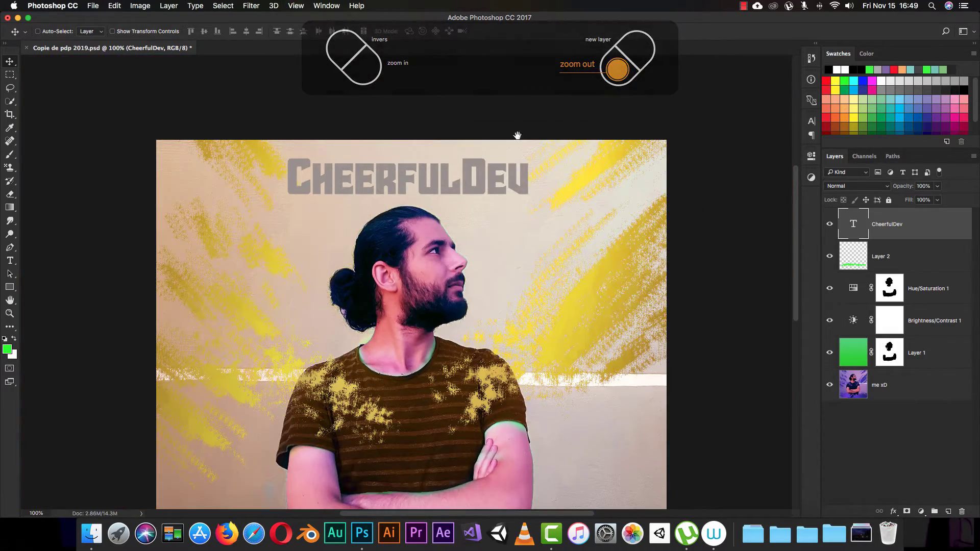
drag(513, 187, 533, 125)
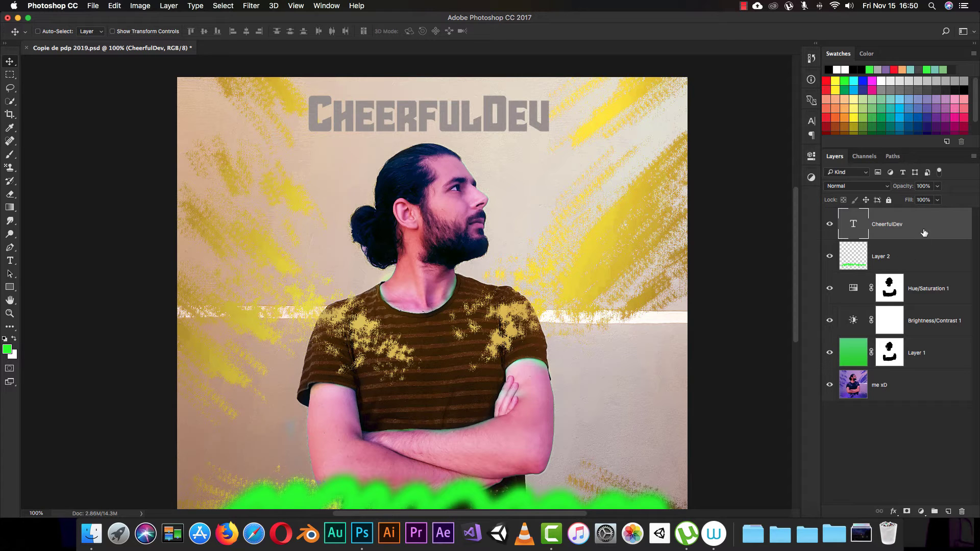
double_click(856, 227)
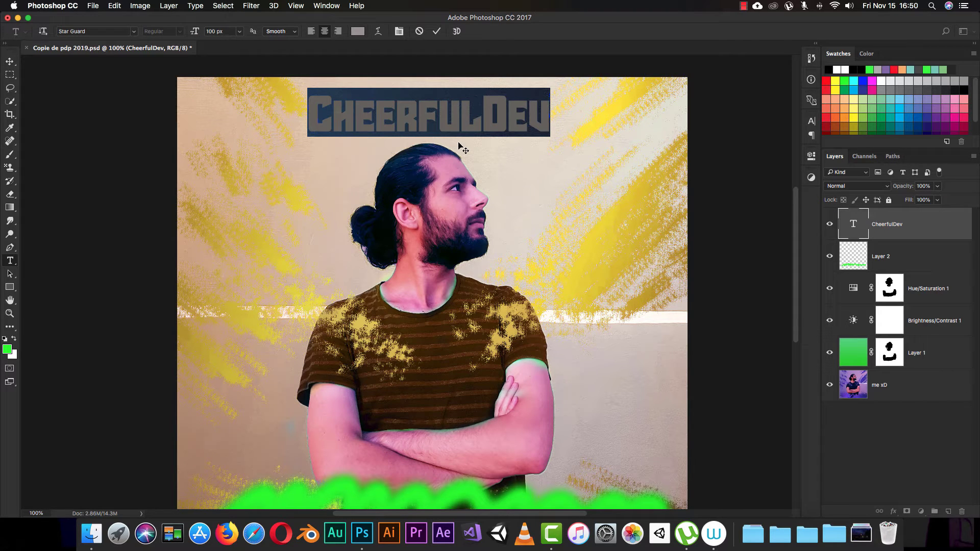
key(ctrl+Return)
key(v)
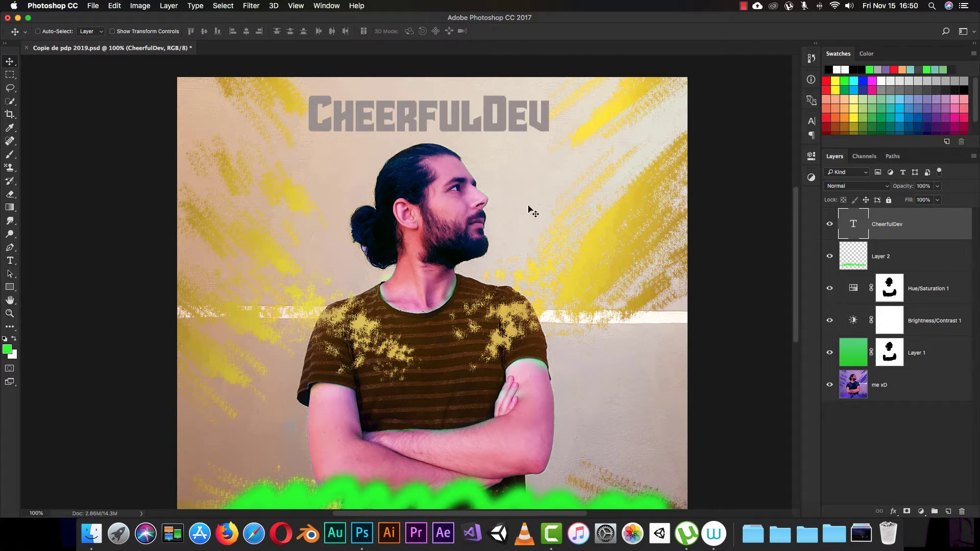
click(894, 513)
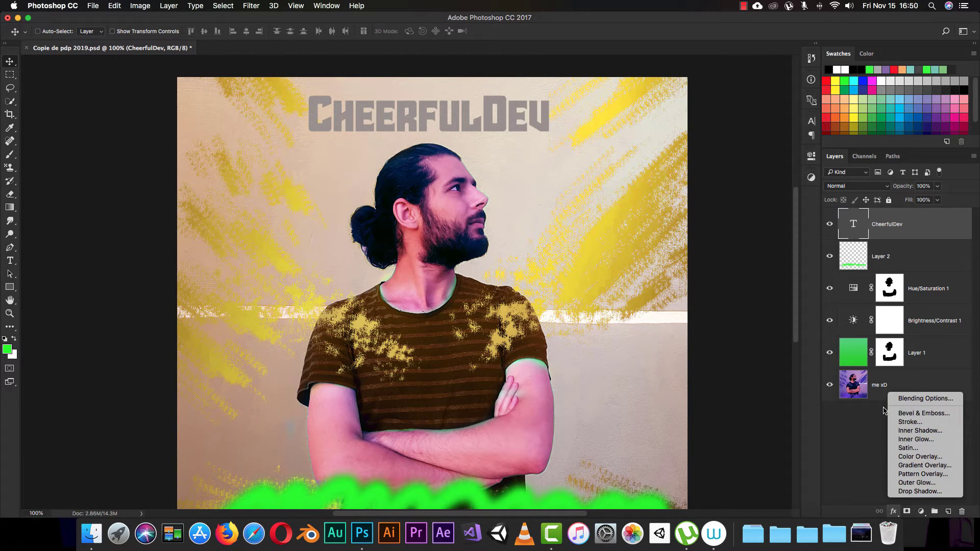
click(909, 399)
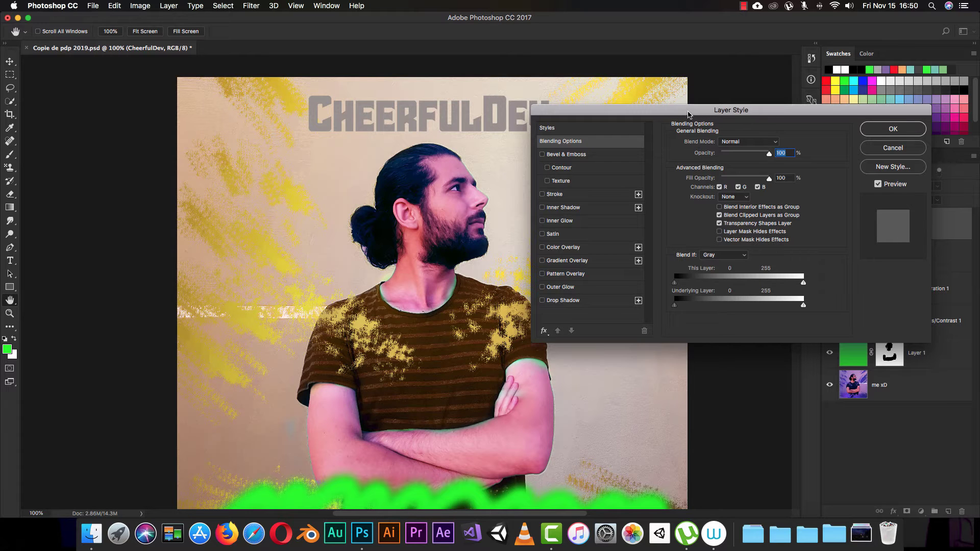
drag(689, 114, 325, 125)
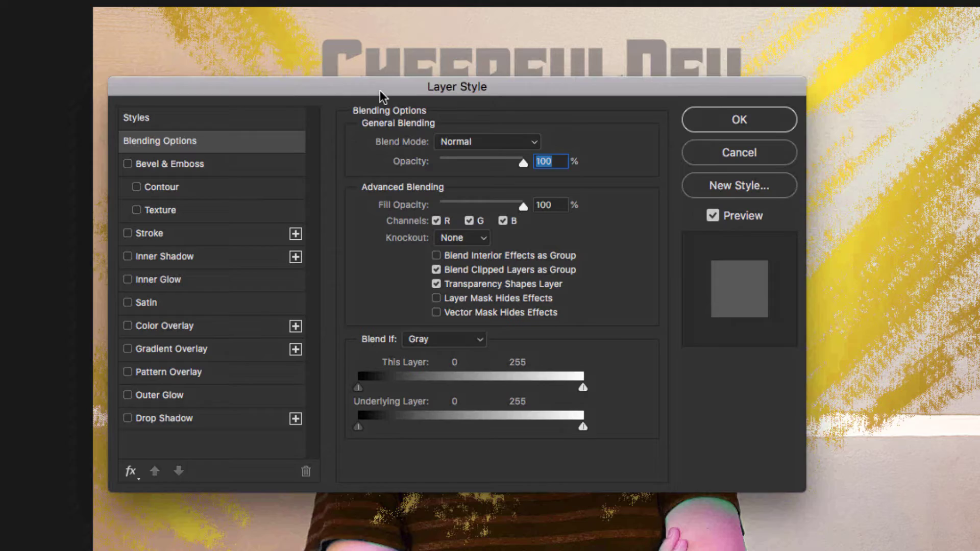
drag(382, 95, 395, 92)
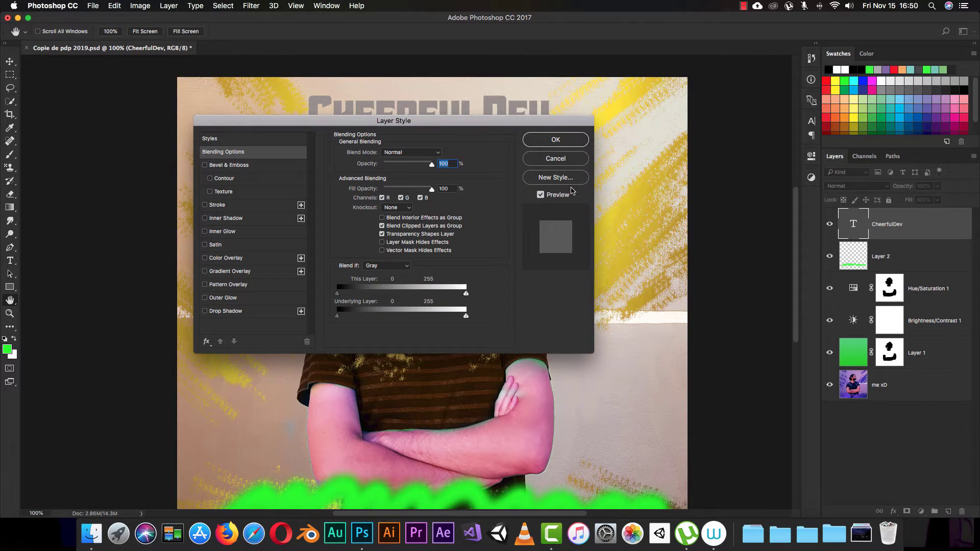
click(555, 159)
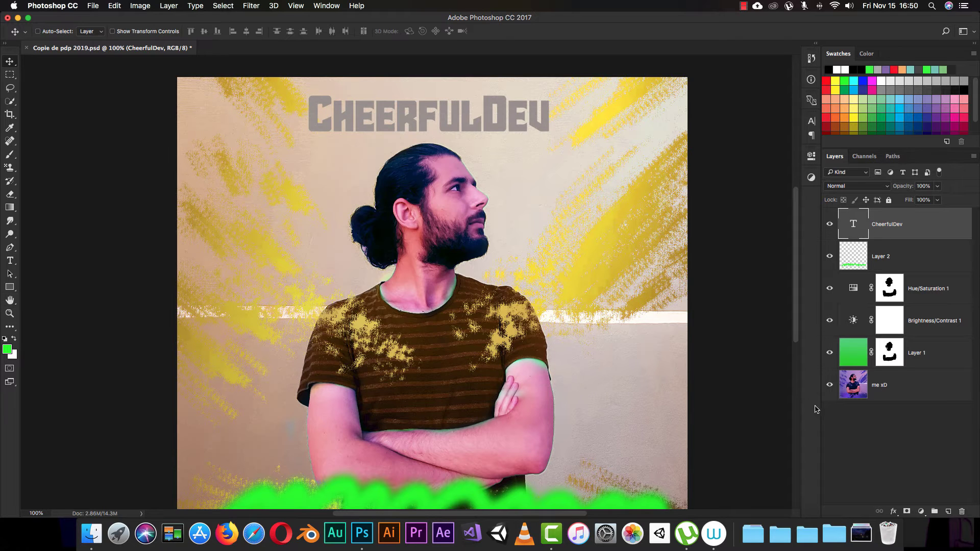
Add a Stroke effect to the CheerfulDev text layer and set its size to 3 px.
click(895, 510)
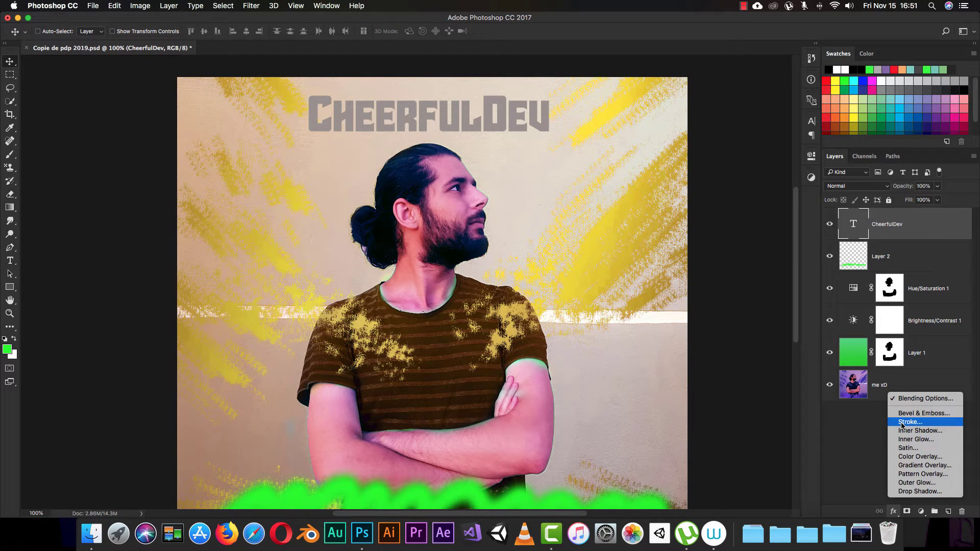
click(929, 398)
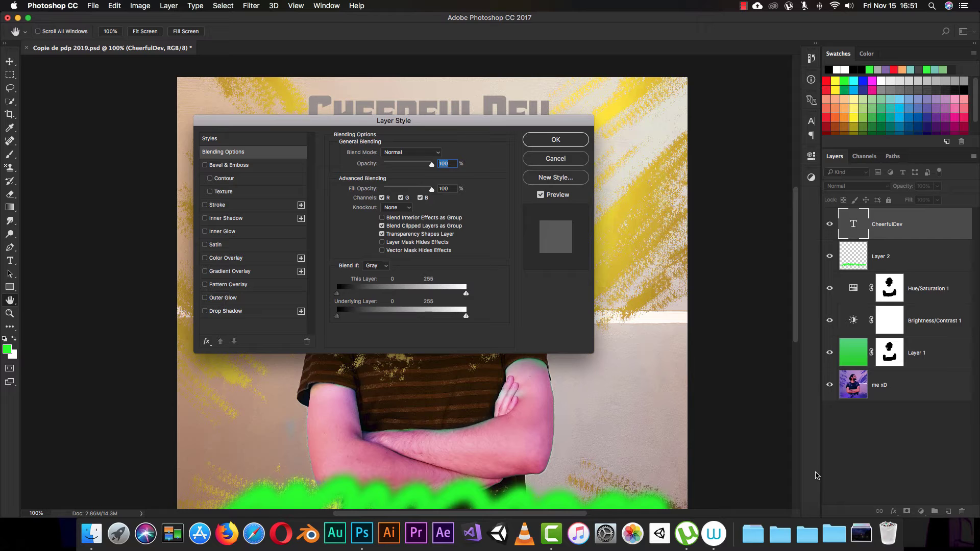
drag(412, 122, 435, 138)
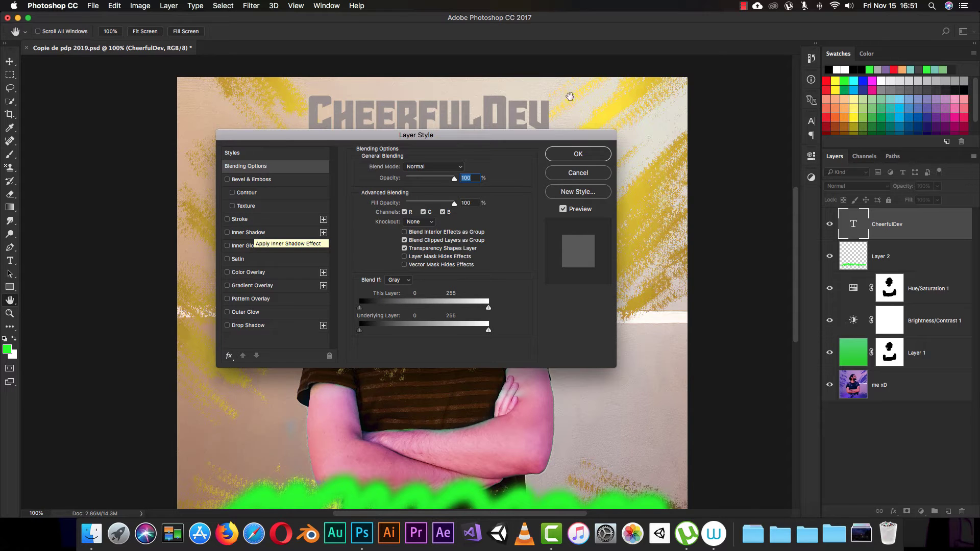
drag(452, 137, 782, 145)
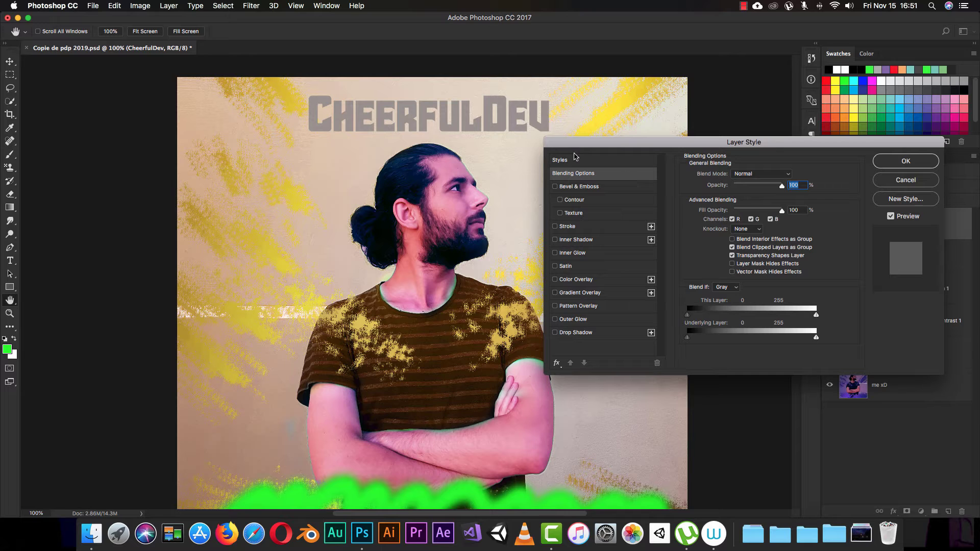
drag(618, 143, 630, 130)
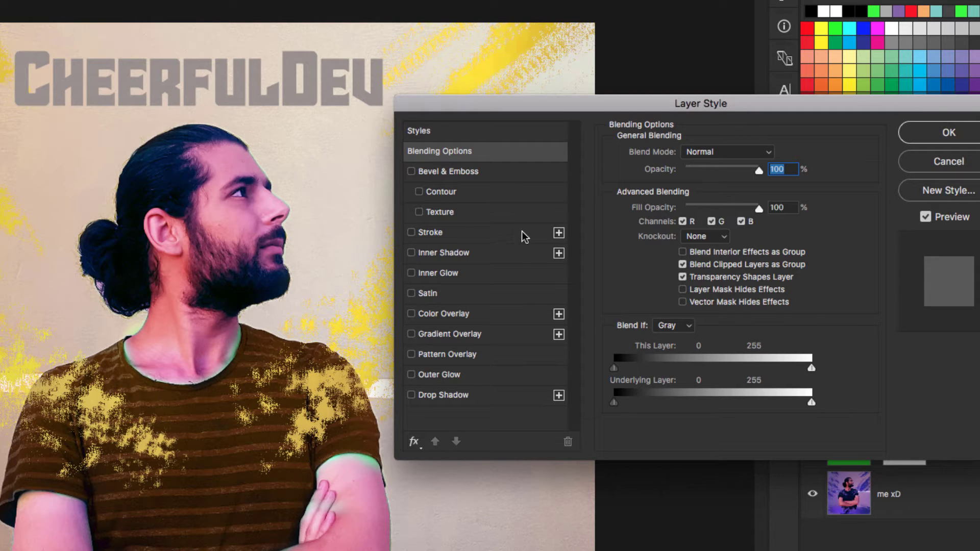
click(427, 234)
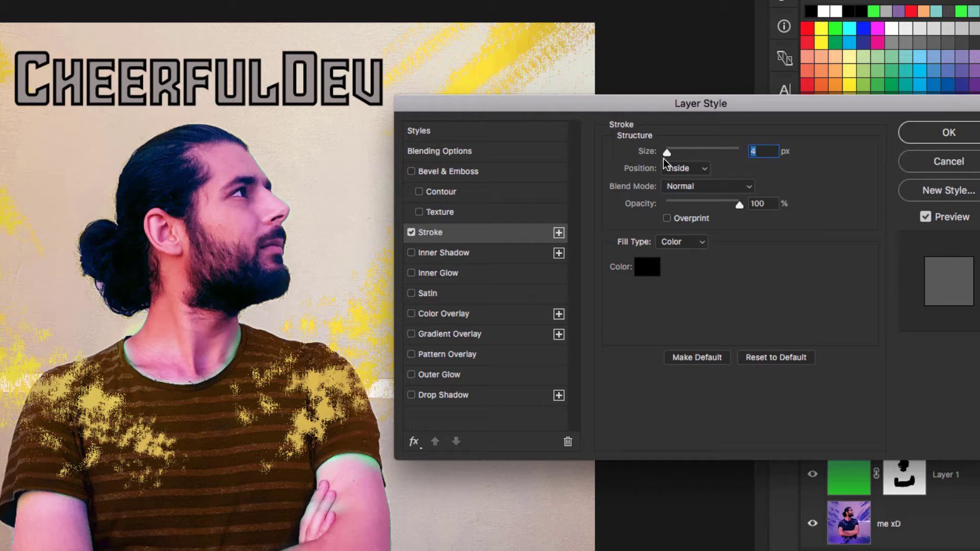
drag(679, 109, 676, 77)
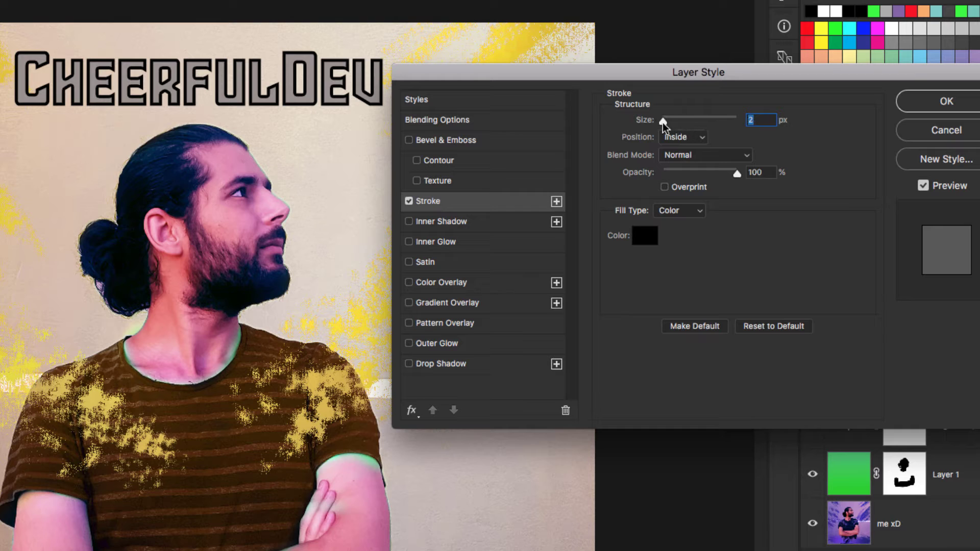
mouse_move(663, 122)
mouse_down()
mouse_move(681, 122)
mouse_move(663, 124)
mouse_up()
mouse_move(663, 121)
mouse_down()
mouse_move(676, 124)
mouse_move(663, 126)
mouse_up()
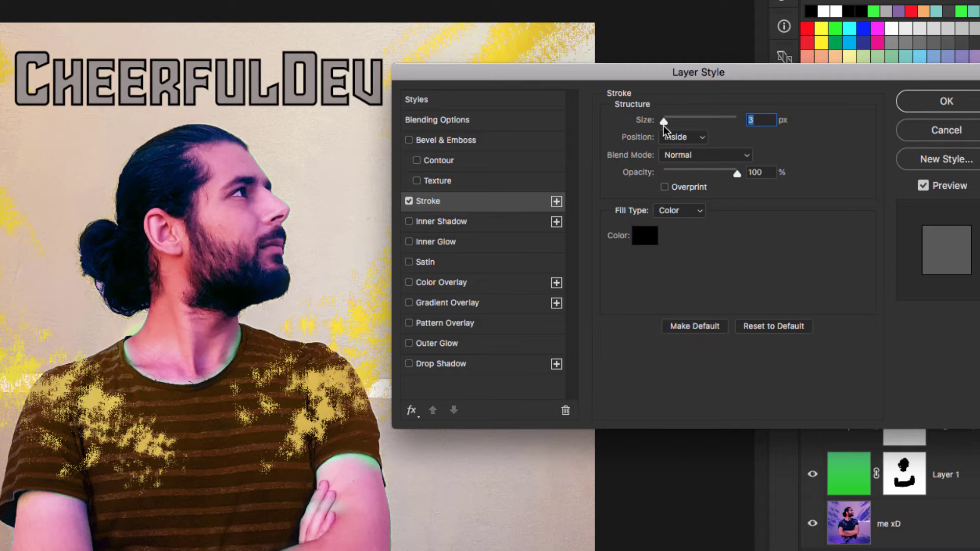
Compare the Outside and Inside positions for the text stroke and leave it at Outside.
click(701, 137)
click(691, 125)
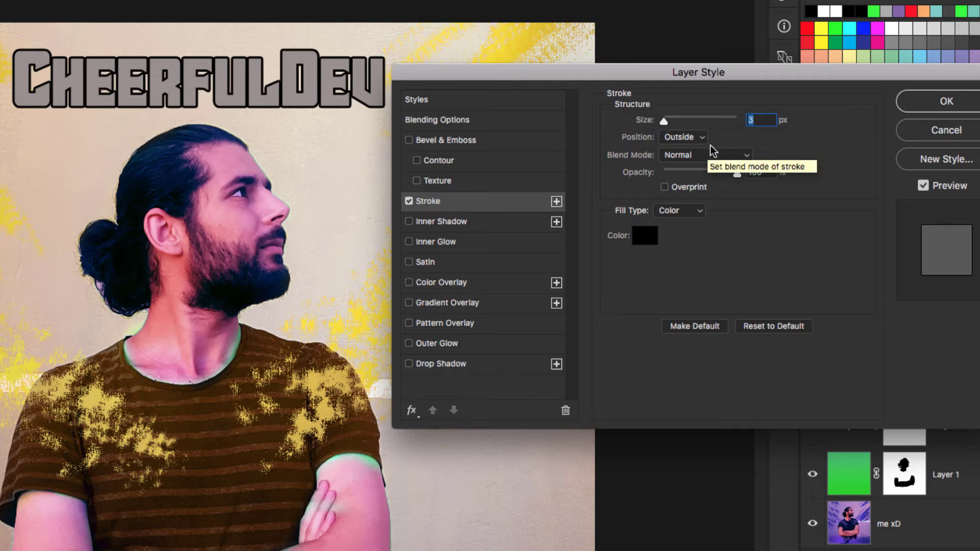
click(694, 137)
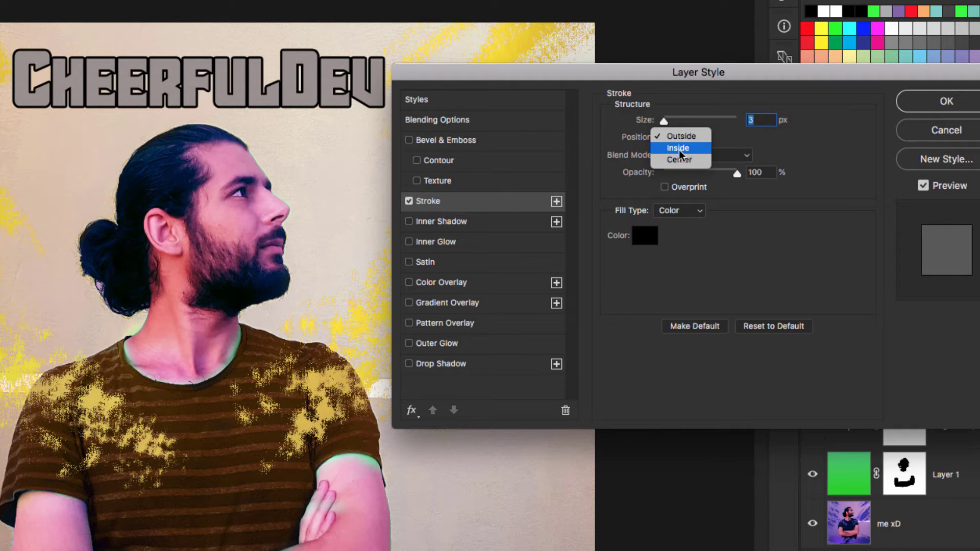
click(681, 148)
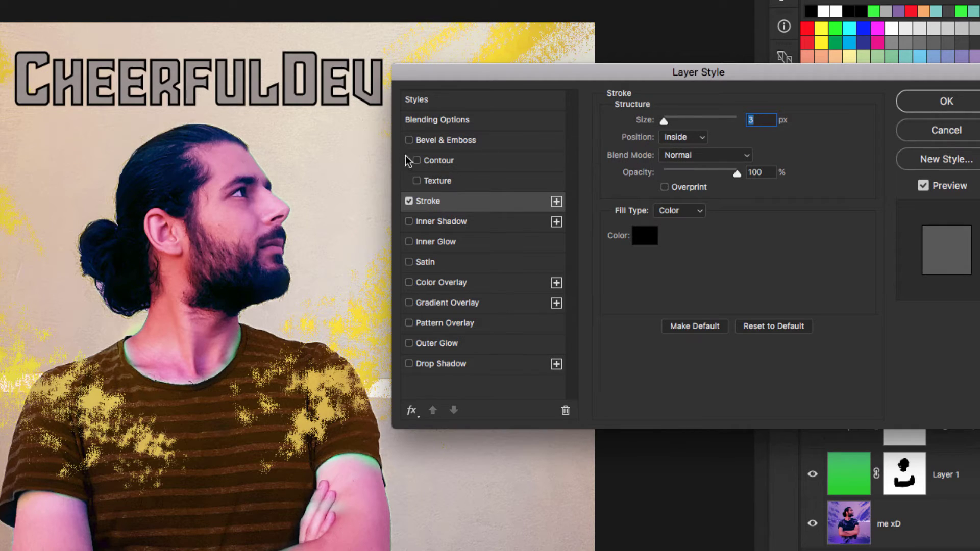
click(698, 138)
click(681, 125)
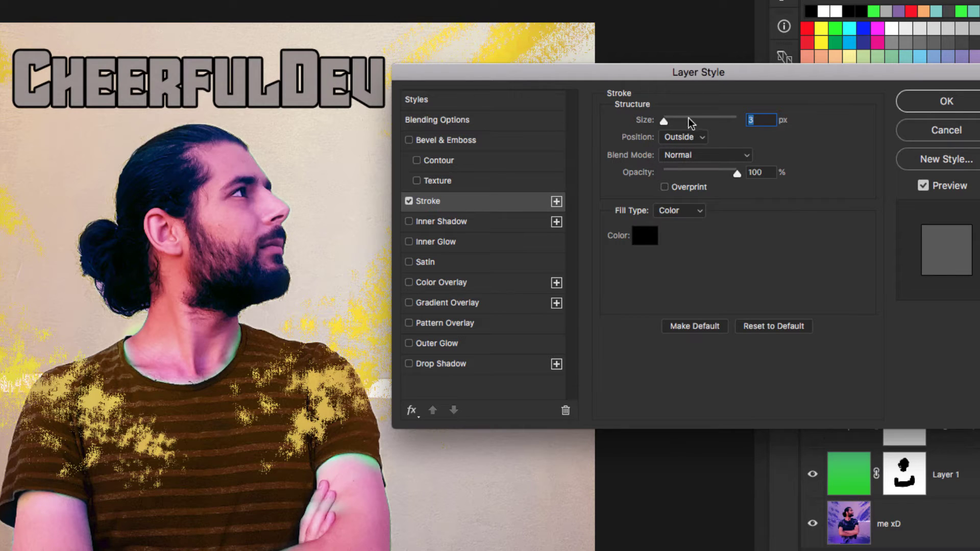
Try a thicker 7 px text stroke with its position set to Center.
mouse_move(661, 122)
mouse_down()
mouse_move(681, 123)
mouse_move(666, 127)
mouse_up()
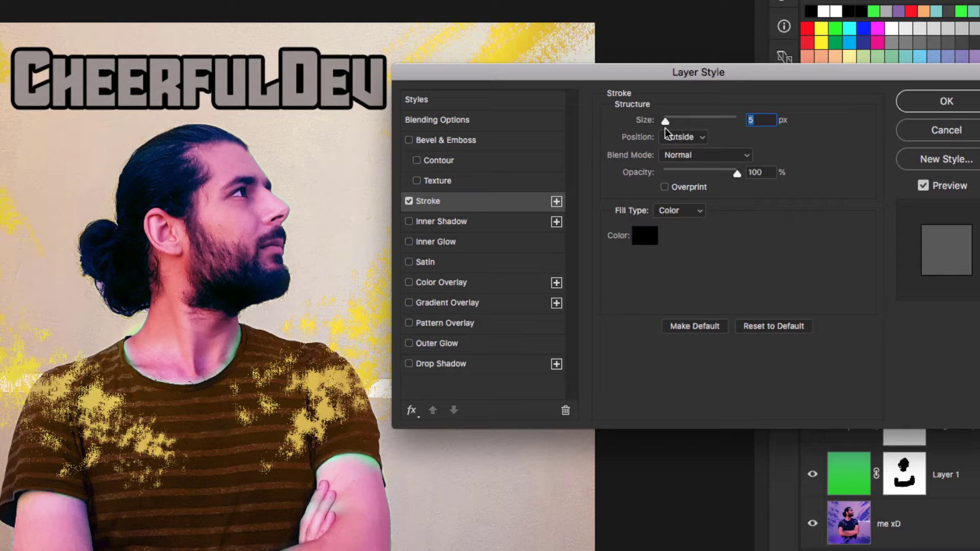
drag(666, 128, 668, 127)
click(687, 140)
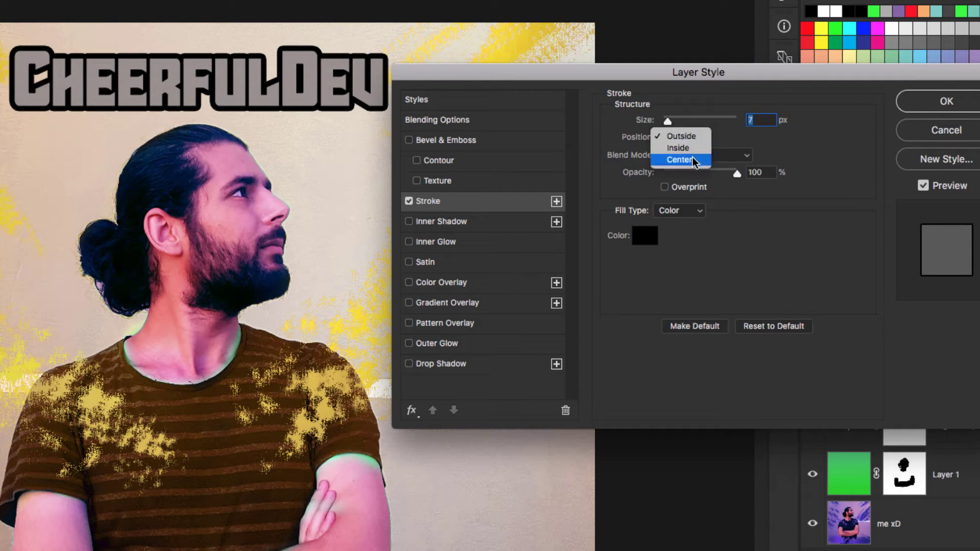
click(694, 161)
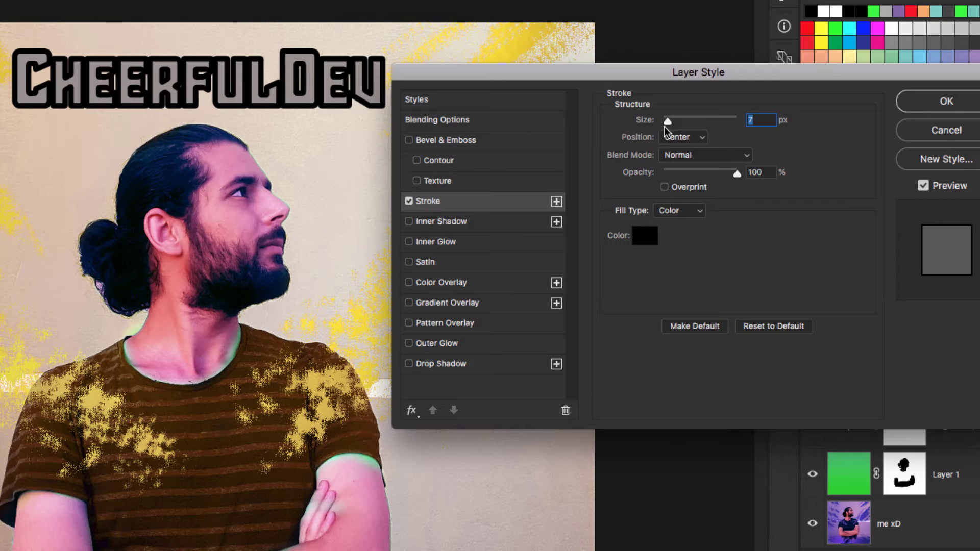
Set the text stroke's size to 5 px and its position to Outside.
drag(666, 121, 663, 121)
click(679, 137)
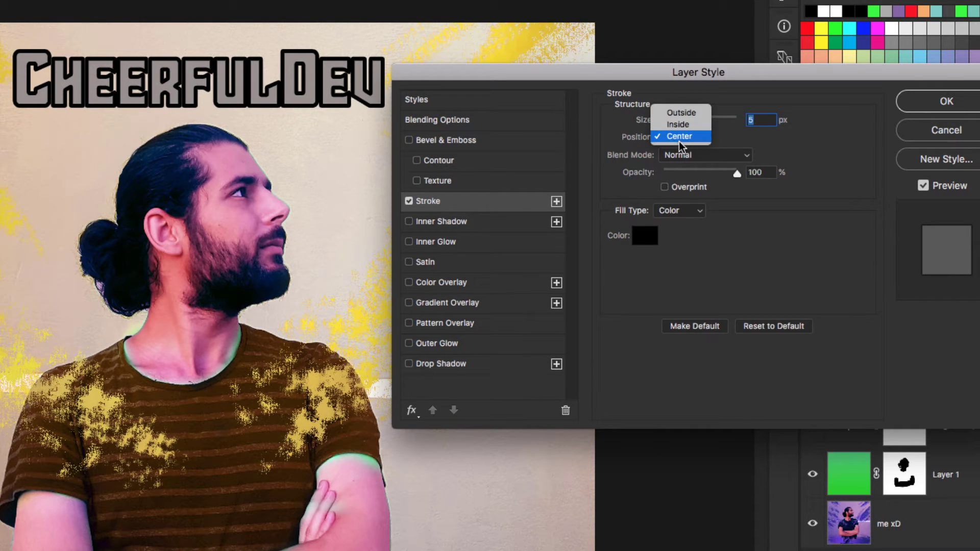
click(680, 113)
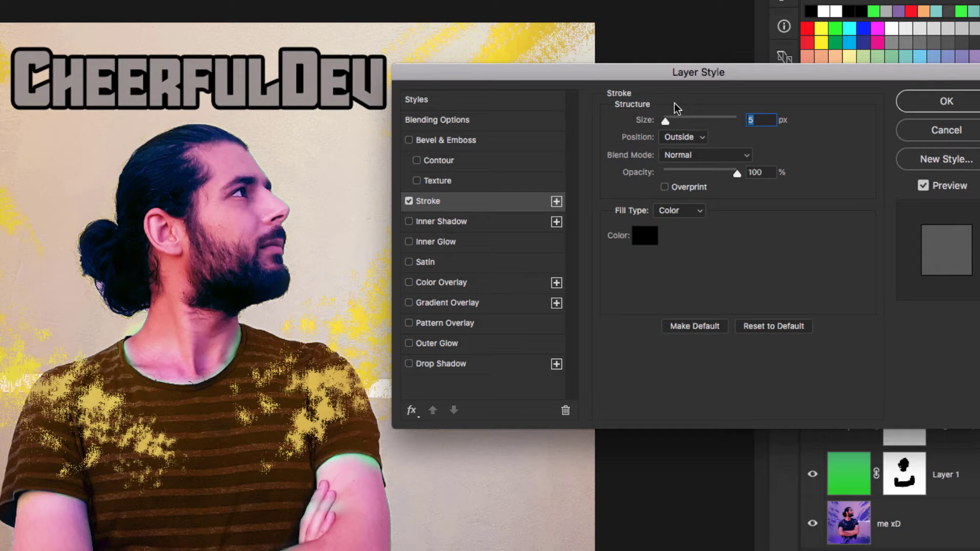
text(5)
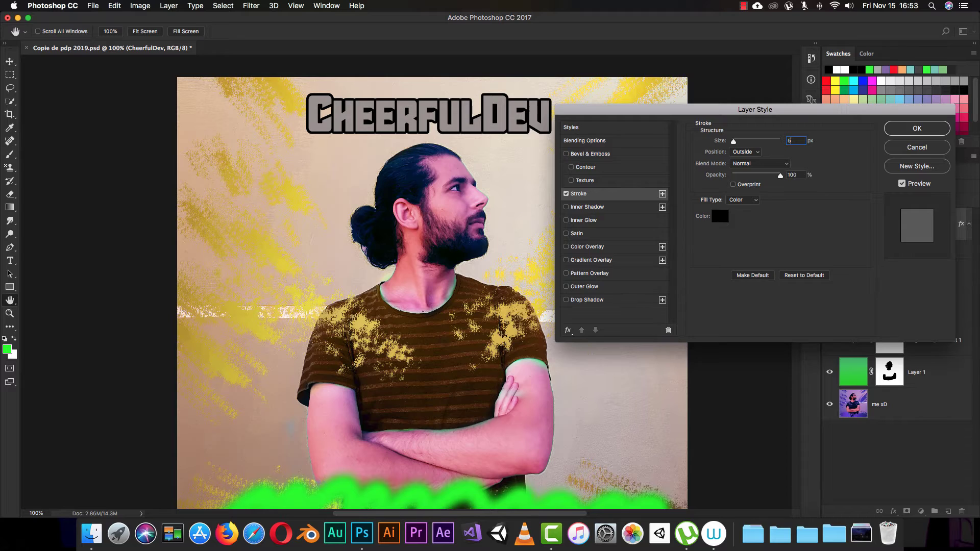
Try the Dissolve, Color Burn, Lighter Color and Hard Mix blend modes on the text stroke and return it to Normal.
drag(755, 109, 572, 137)
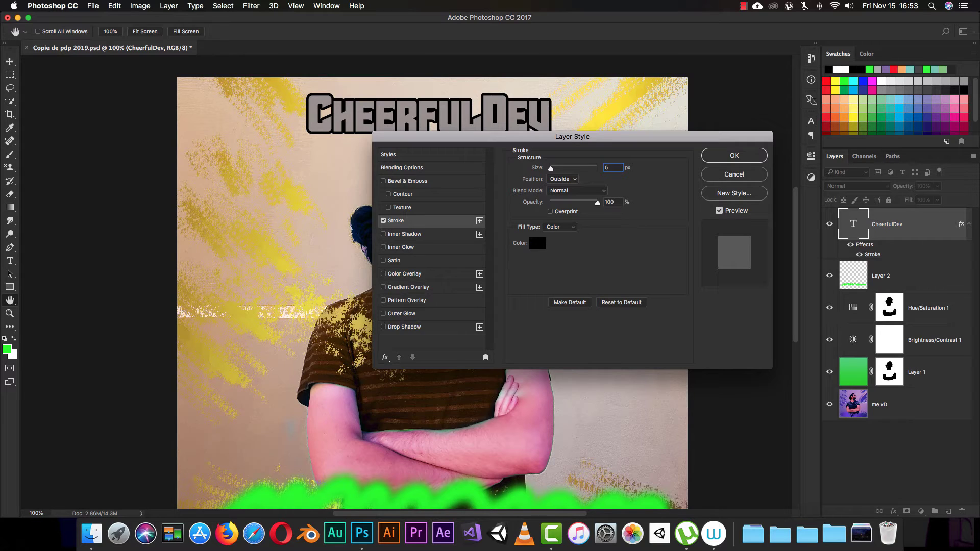
drag(572, 137, 771, 103)
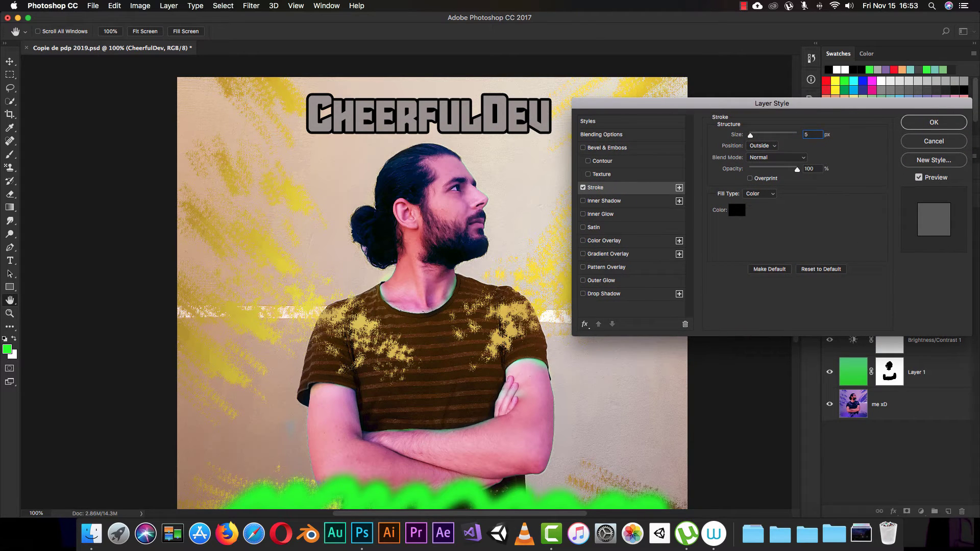
click(800, 158)
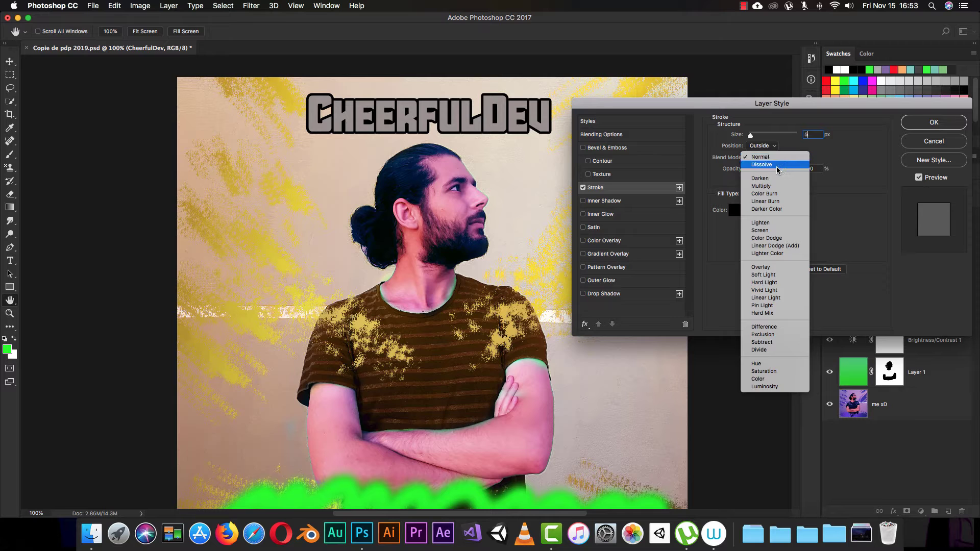
click(775, 165)
click(798, 158)
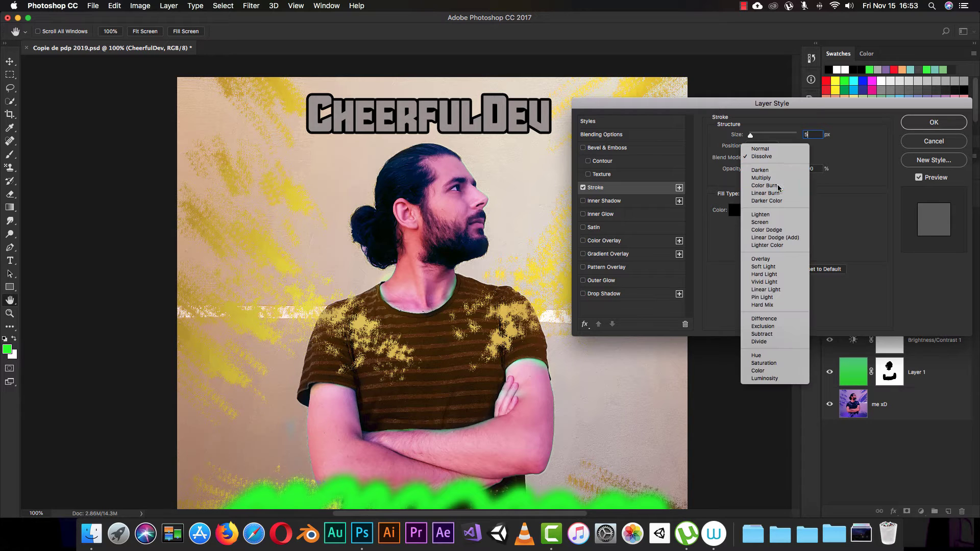
click(778, 187)
click(804, 158)
click(776, 217)
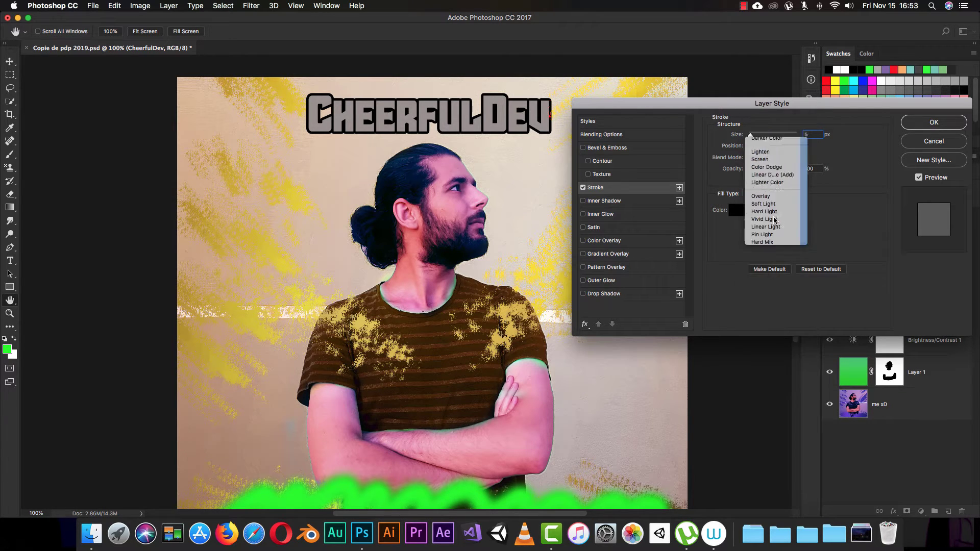
click(799, 157)
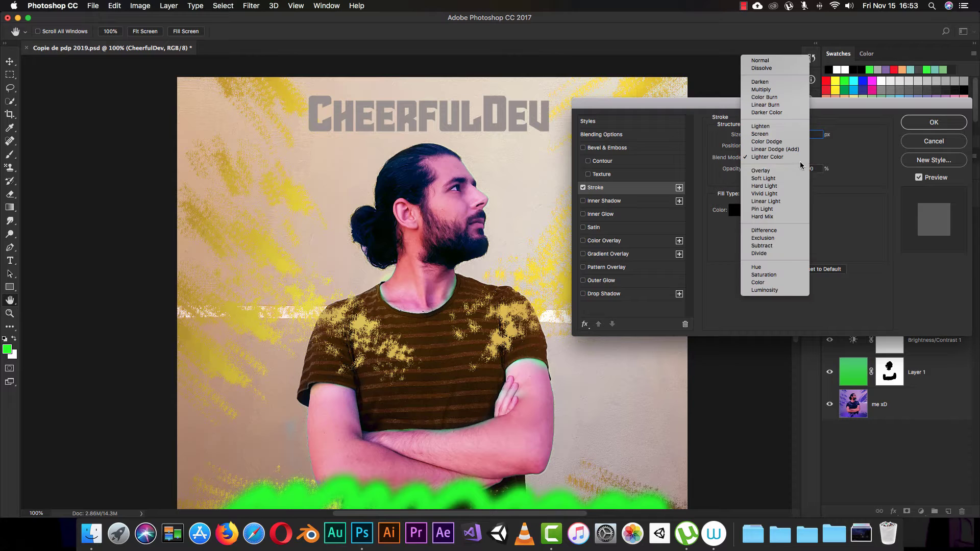
click(784, 219)
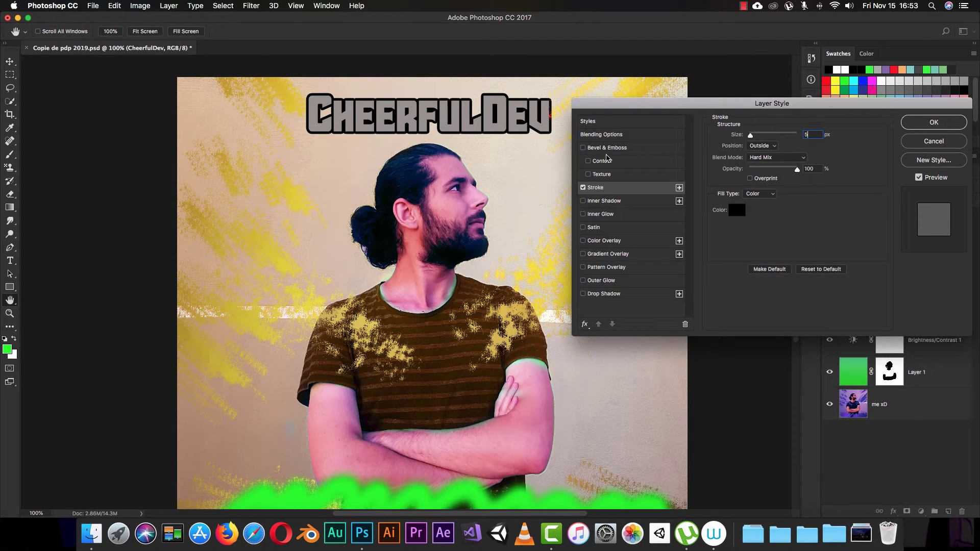
click(768, 157)
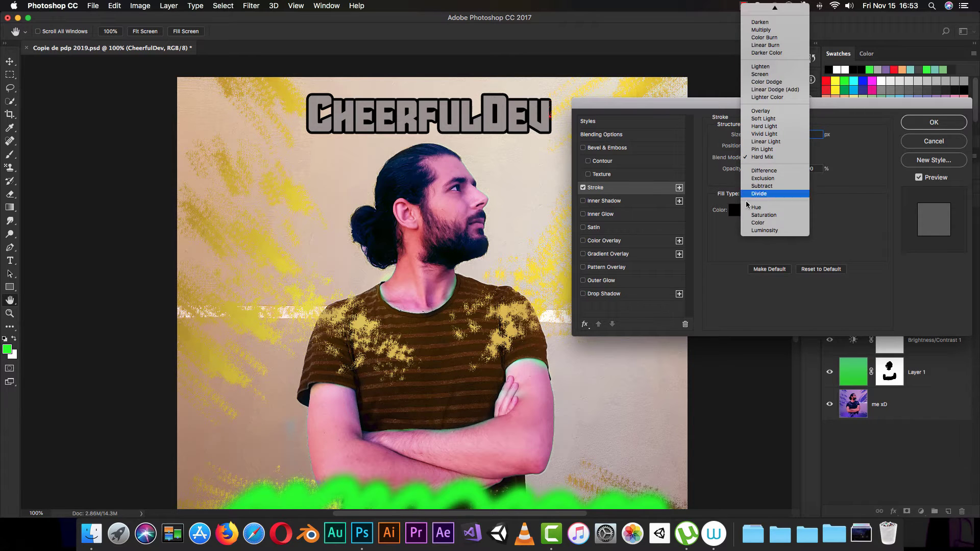
click(761, 10)
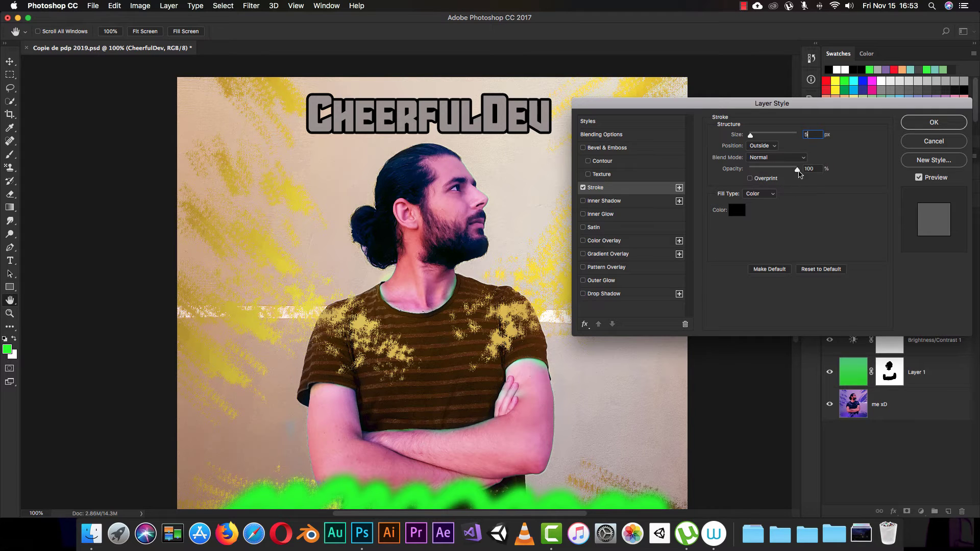
Color the text stroke dark olive (#565205), sampling a yellow from the image as the starting hue and darkening it.
mouse_move(798, 173)
mouse_down()
mouse_move(751, 178)
mouse_move(803, 183)
mouse_up()
click(753, 179)
click(737, 209)
drag(615, 130, 607, 115)
drag(620, 67, 687, 76)
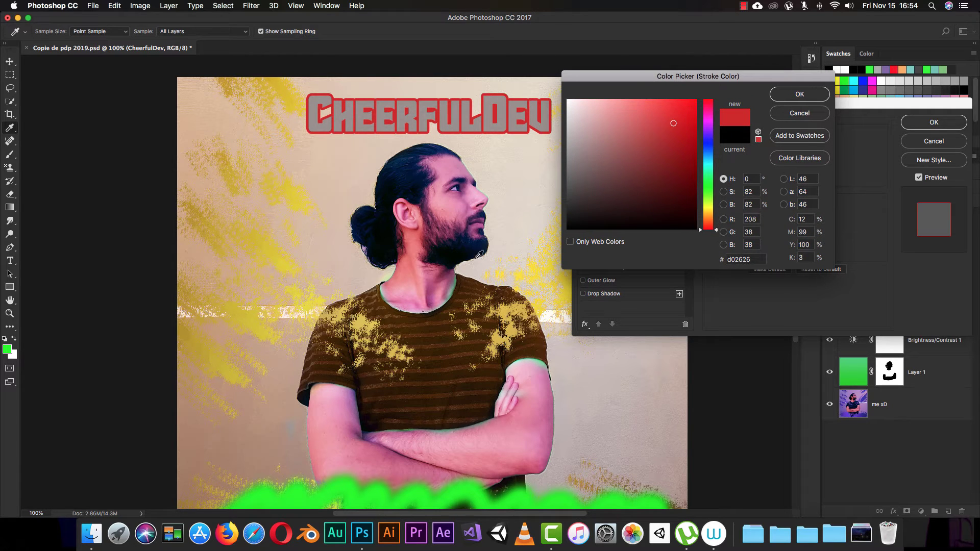
click(280, 256)
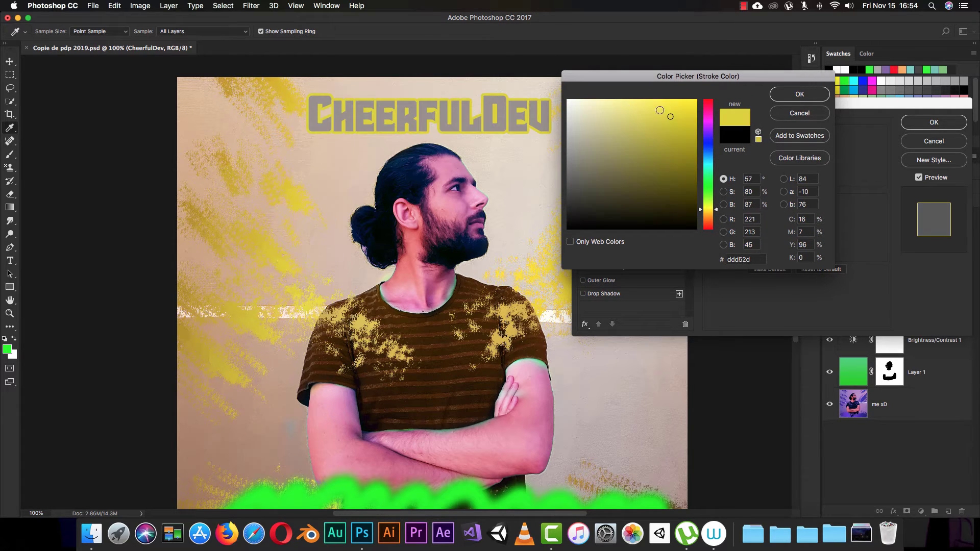
drag(670, 116, 690, 186)
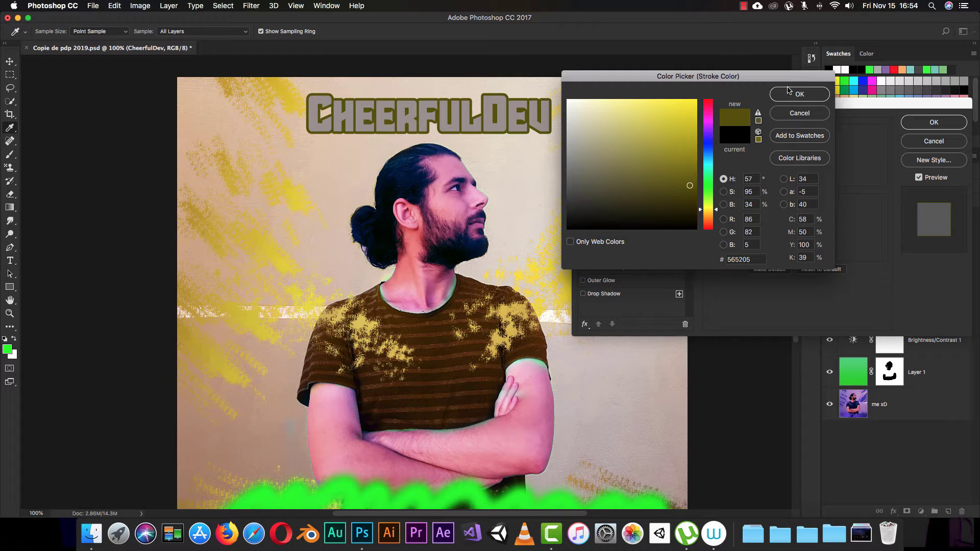
click(789, 92)
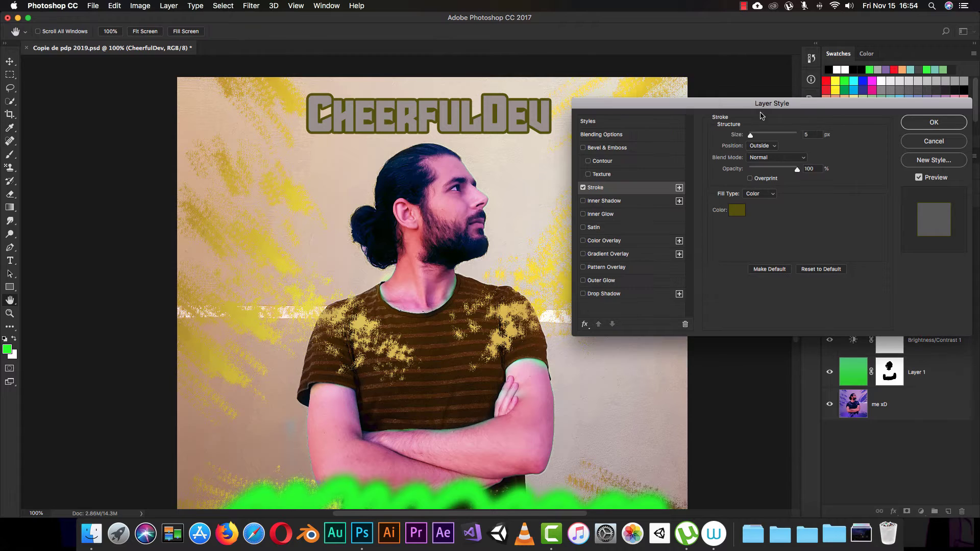
Change the text stroke's fill to a gradient, reducing the Chrome preset to a plain blue-to-white transition.
click(768, 199)
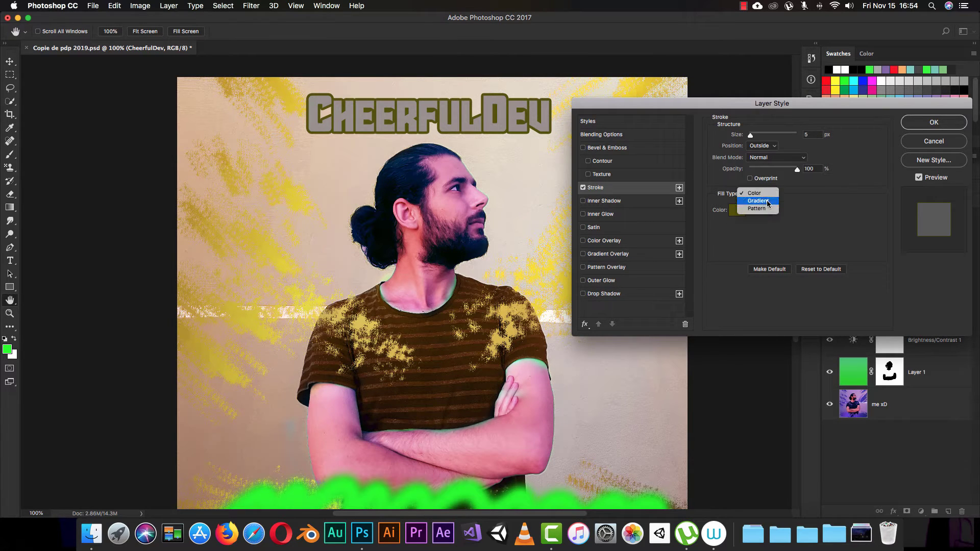
click(768, 202)
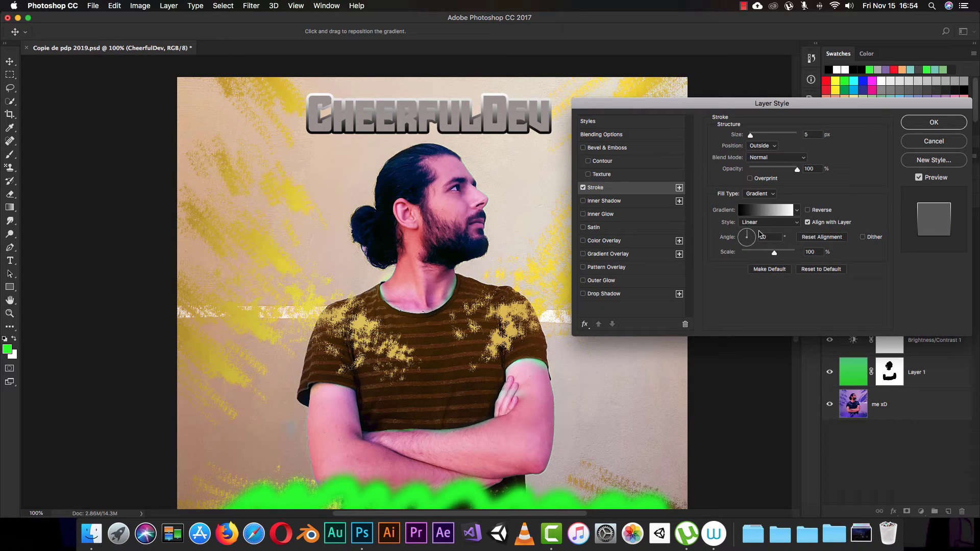
click(783, 214)
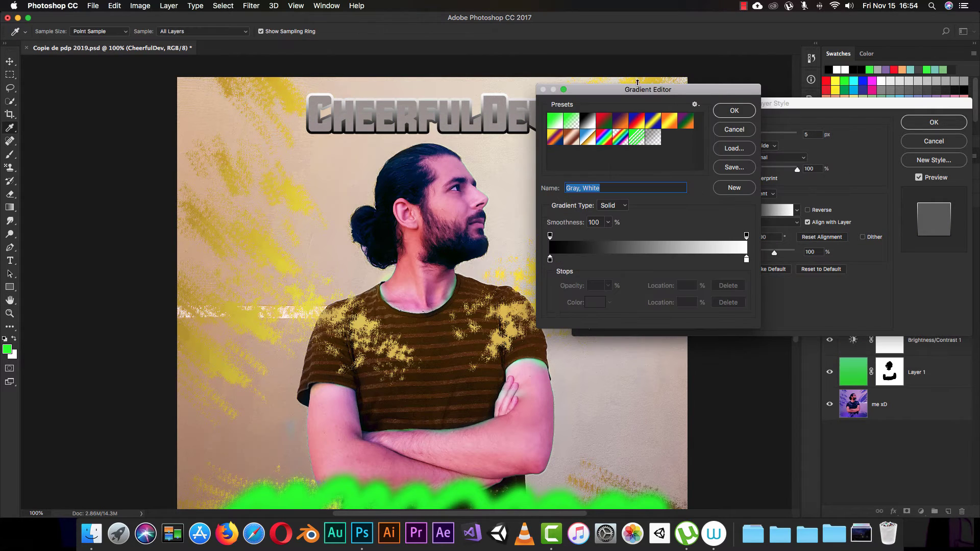
drag(637, 81, 696, 67)
click(664, 107)
click(648, 124)
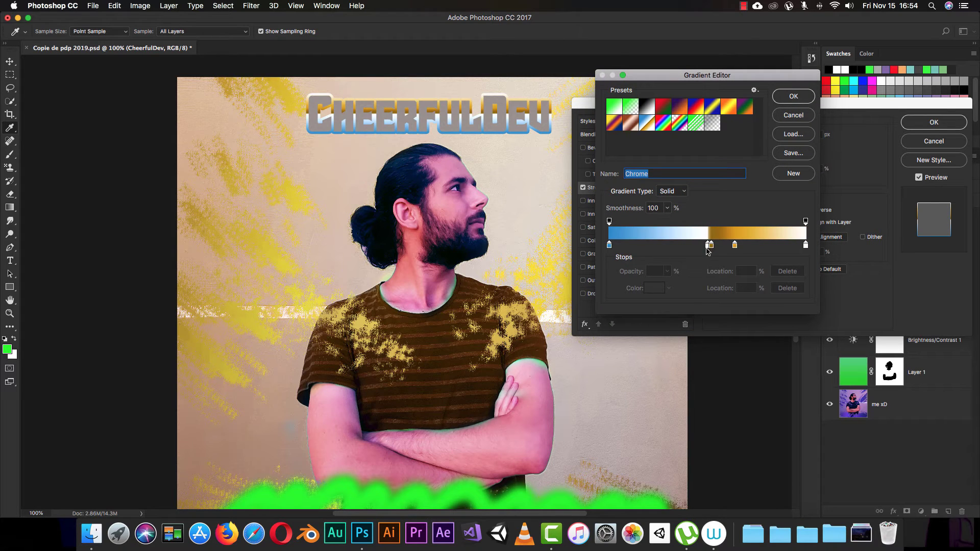
mouse_move(708, 246)
mouse_down()
mouse_move(709, 261)
mouse_move(734, 255)
mouse_up()
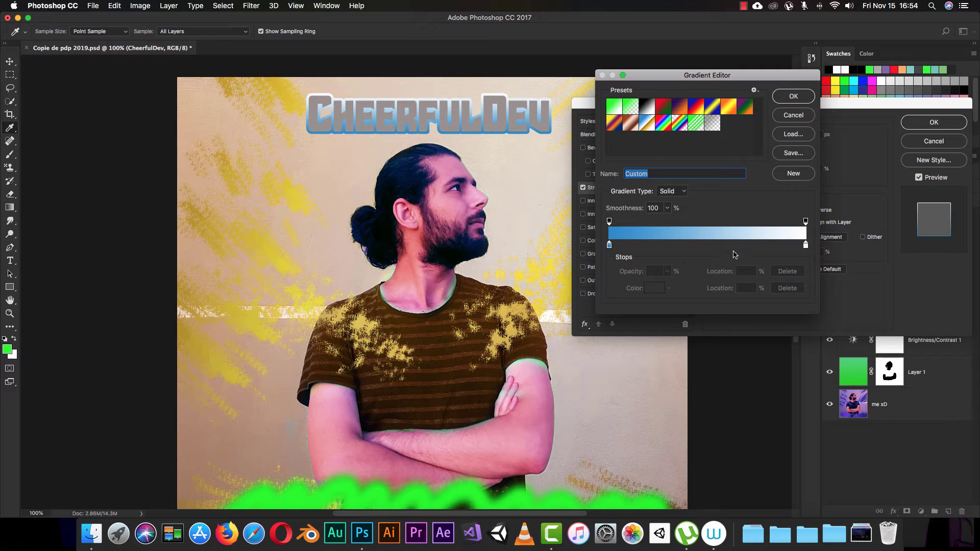
click(784, 102)
Try the Radial style on the stroke gradient and change it to Angle.
click(764, 223)
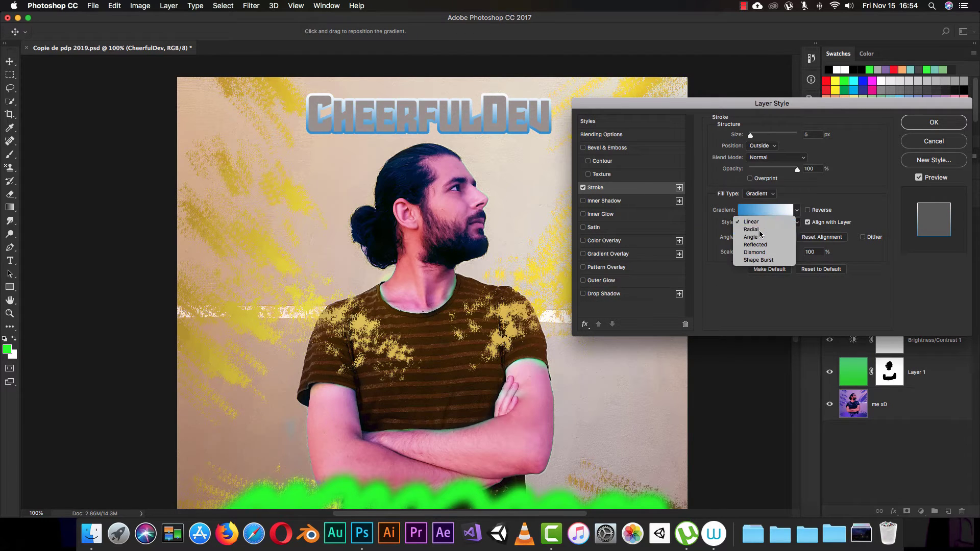
click(768, 230)
click(769, 226)
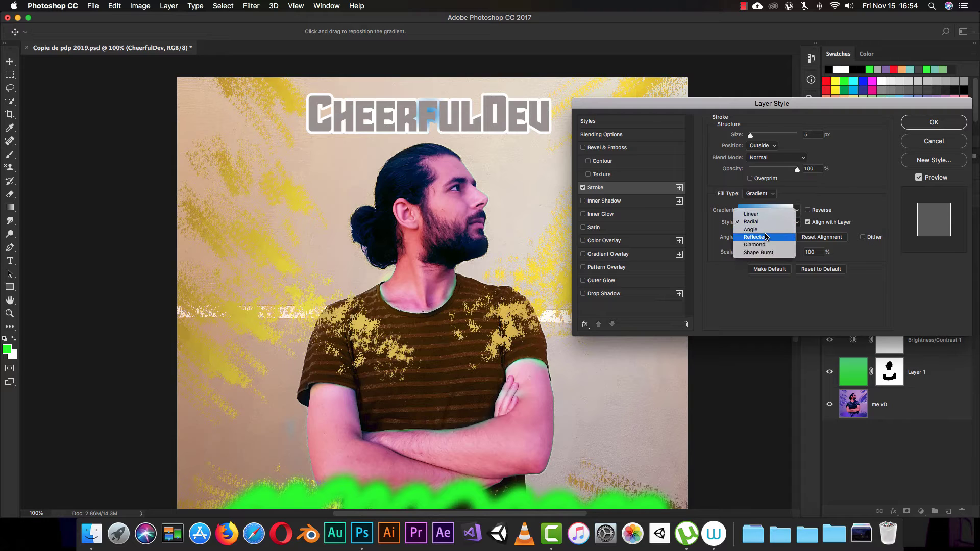
click(767, 233)
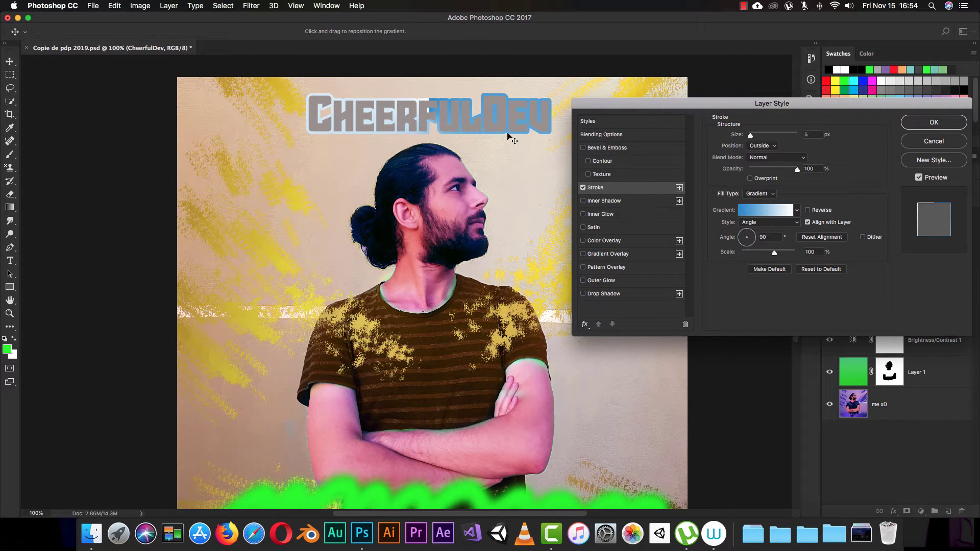
Set the stroke gradient's angle to 45° and its scale to 28%, and reposition the gradient across the text.
mouse_move(510, 136)
mouse_down()
mouse_move(449, 172)
mouse_move(388, 187)
mouse_up()
mouse_move(746, 234)
mouse_down()
mouse_move(776, 256)
mouse_move(742, 263)
mouse_move(747, 256)
mouse_up()
click(816, 238)
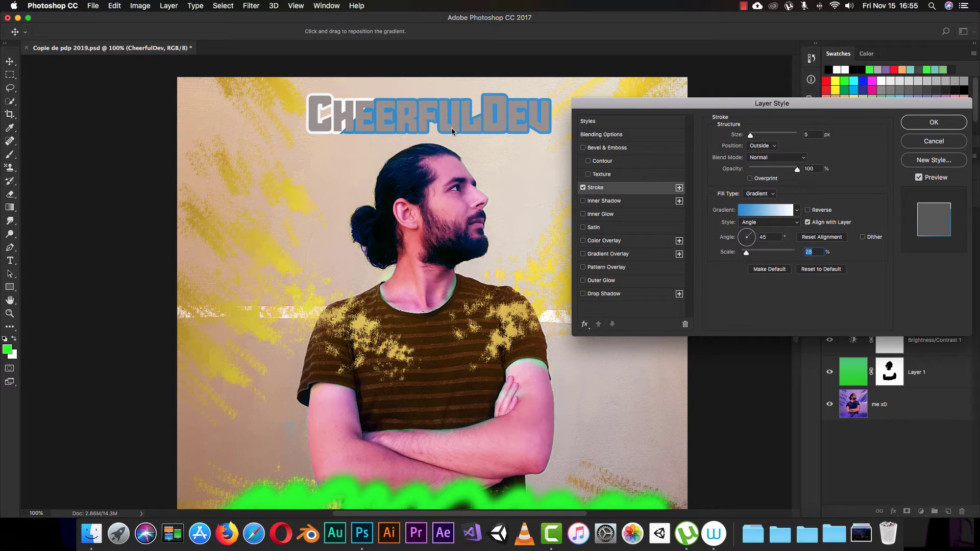
mouse_move(450, 128)
mouse_down()
mouse_move(527, 135)
mouse_move(521, 142)
mouse_up()
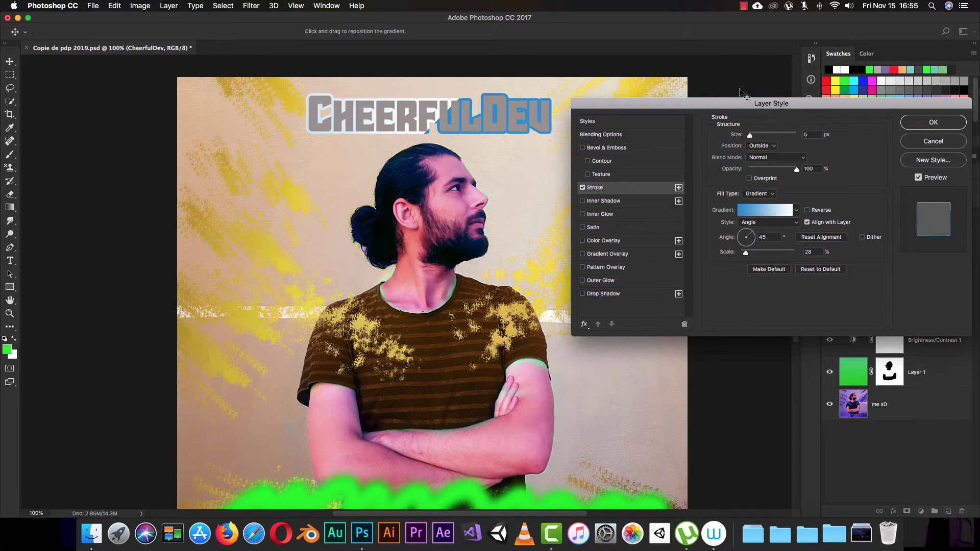
Try the stroke gradient reversed and unaligned from the layer, restoring both options after each comparison.
drag(748, 104, 732, 107)
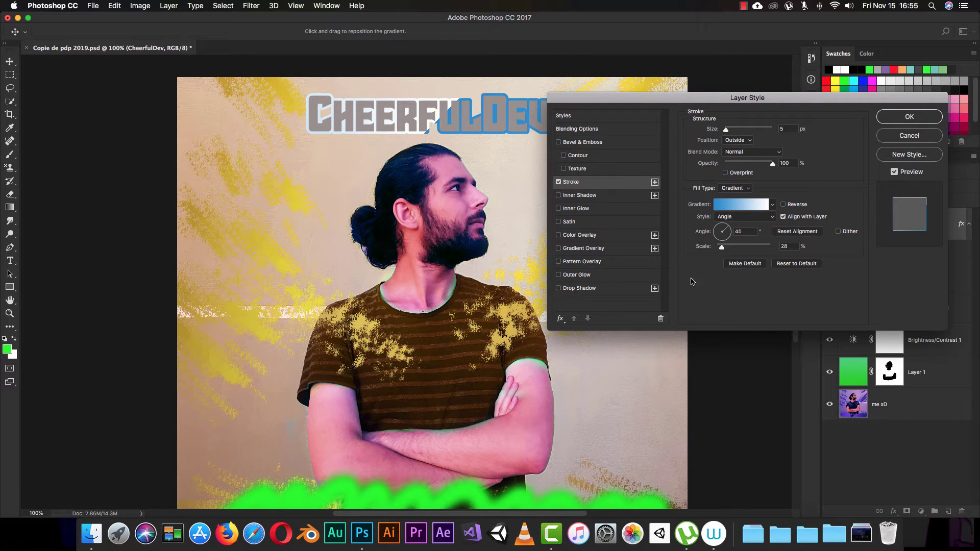
click(784, 204)
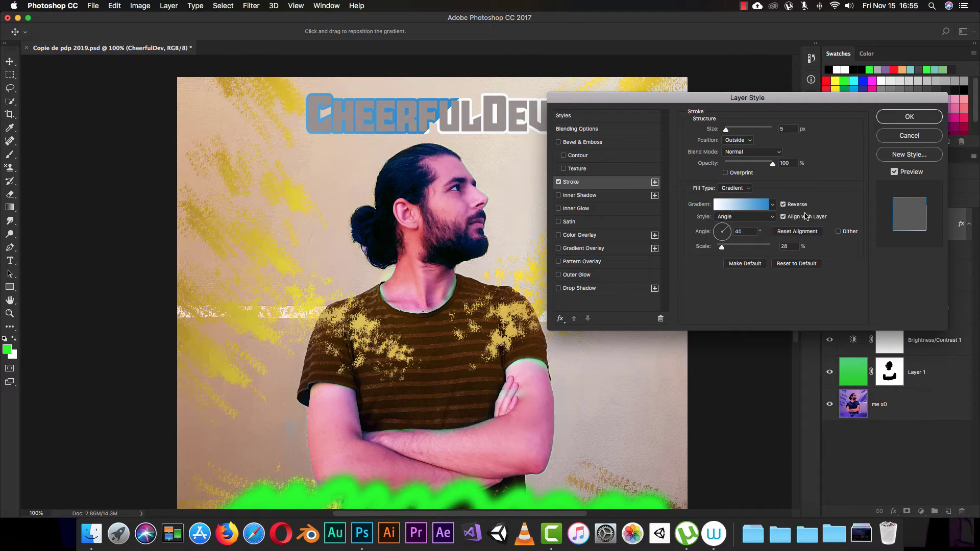
click(784, 206)
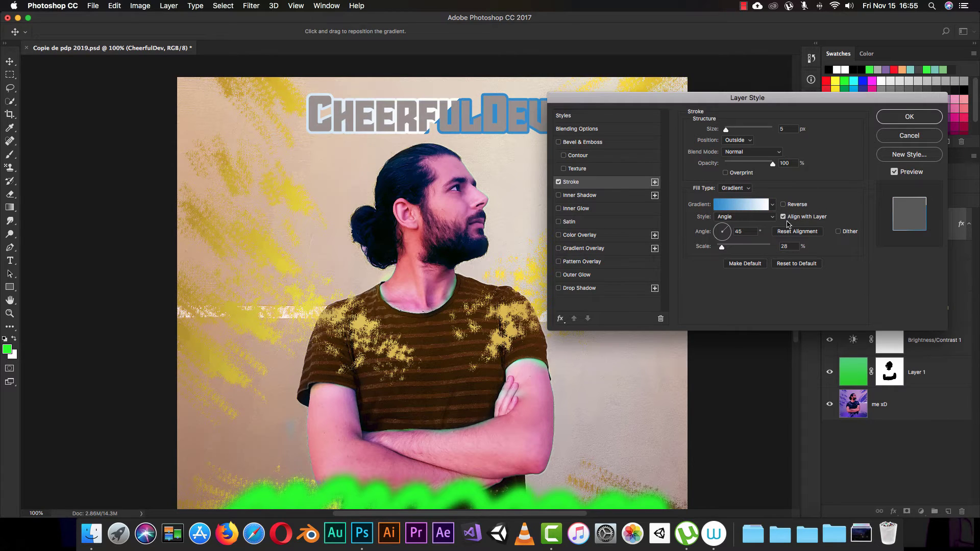
click(783, 217)
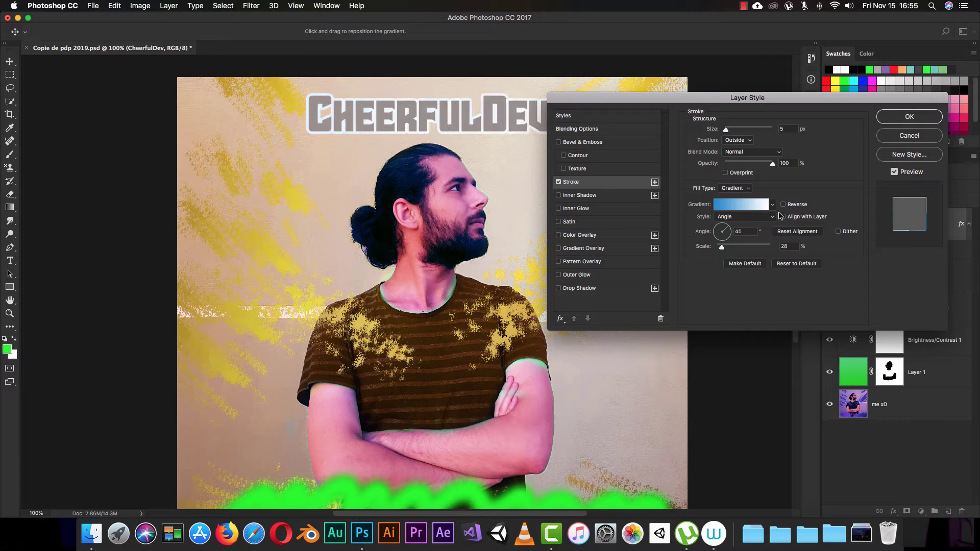
drag(649, 103, 681, 108)
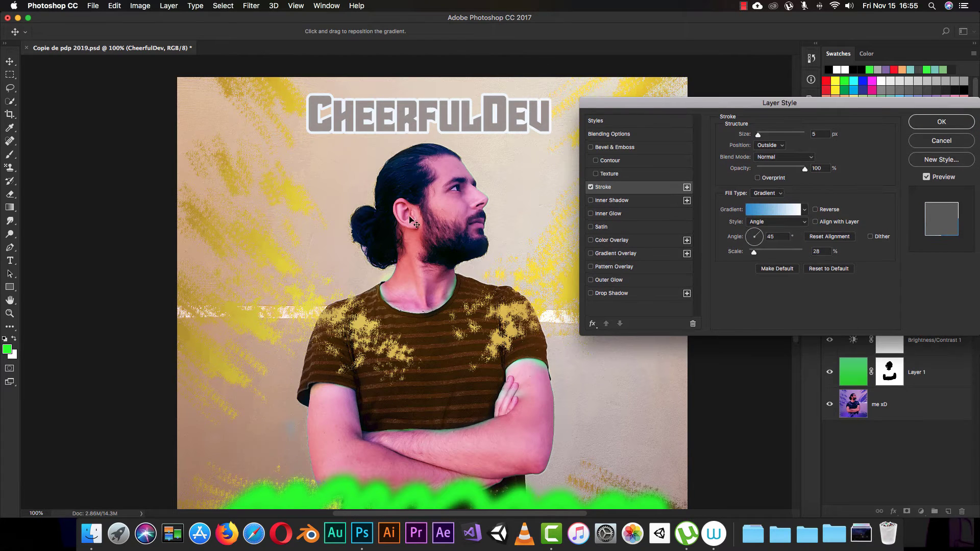
click(815, 222)
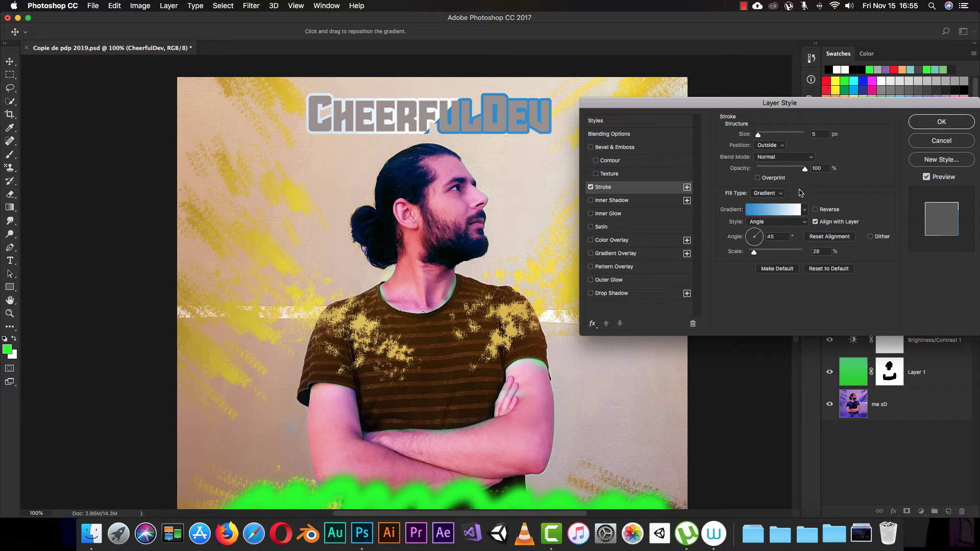
Set the stroke gradient's style to Shape Burst.
click(788, 223)
click(781, 252)
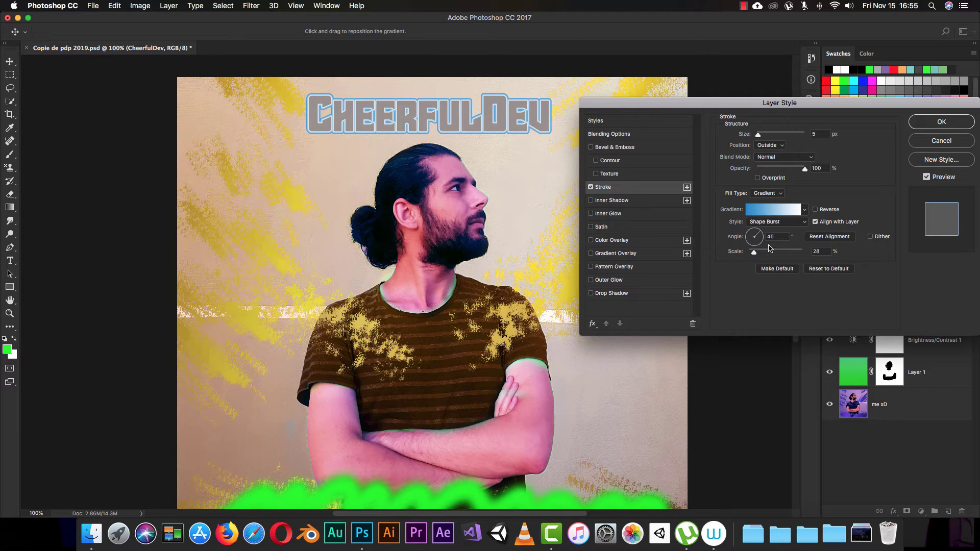
click(805, 224)
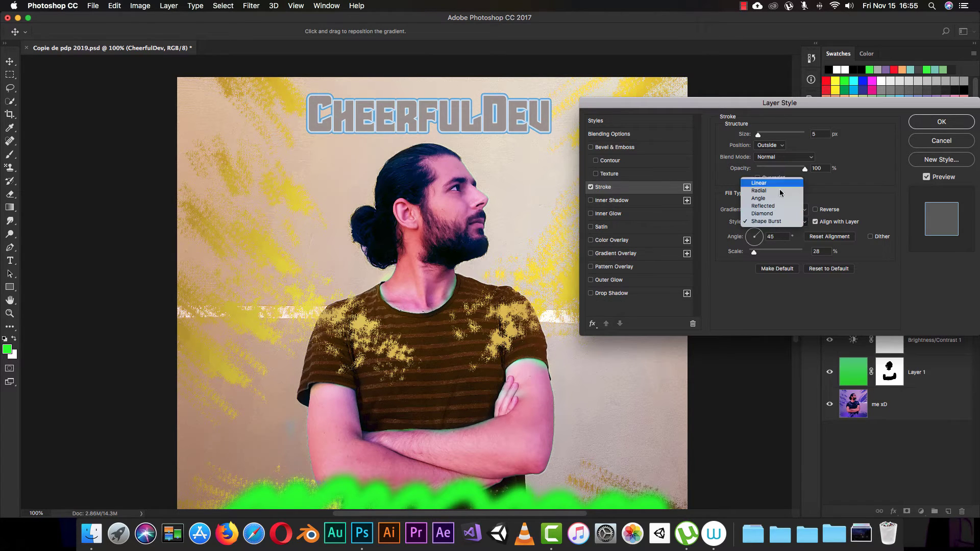
click(775, 223)
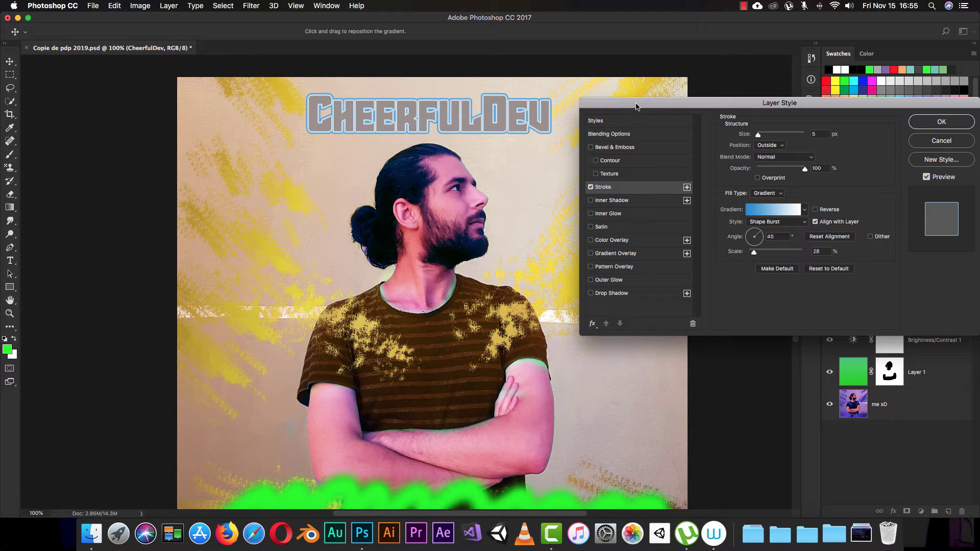
Add a Bevel & Emboss effect to the text, switching it off and on again to compare.
drag(635, 107, 621, 90)
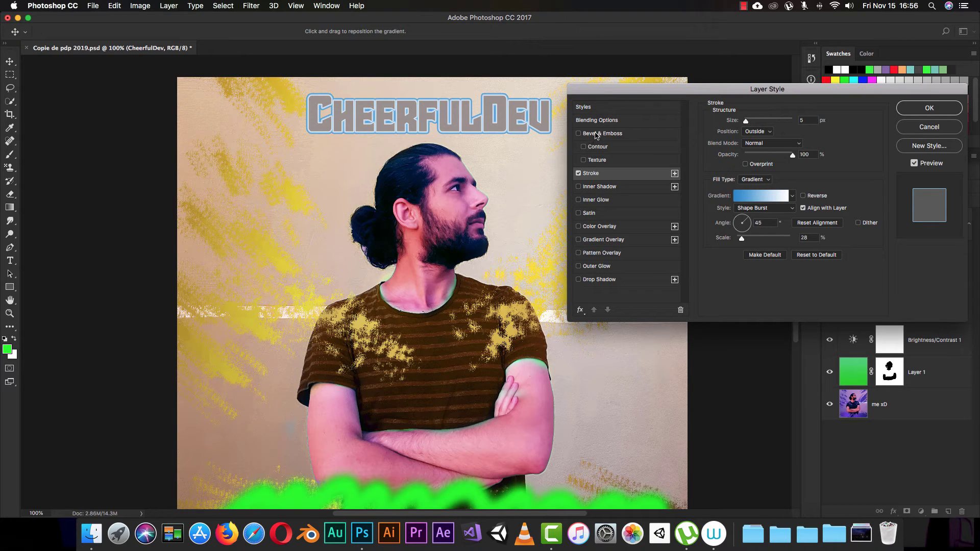
click(593, 134)
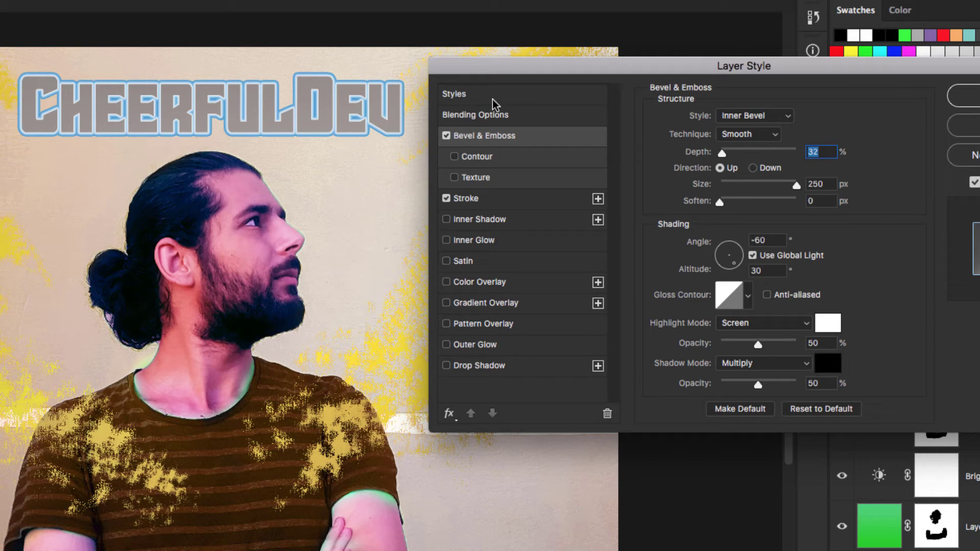
drag(653, 74, 647, 53)
click(440, 115)
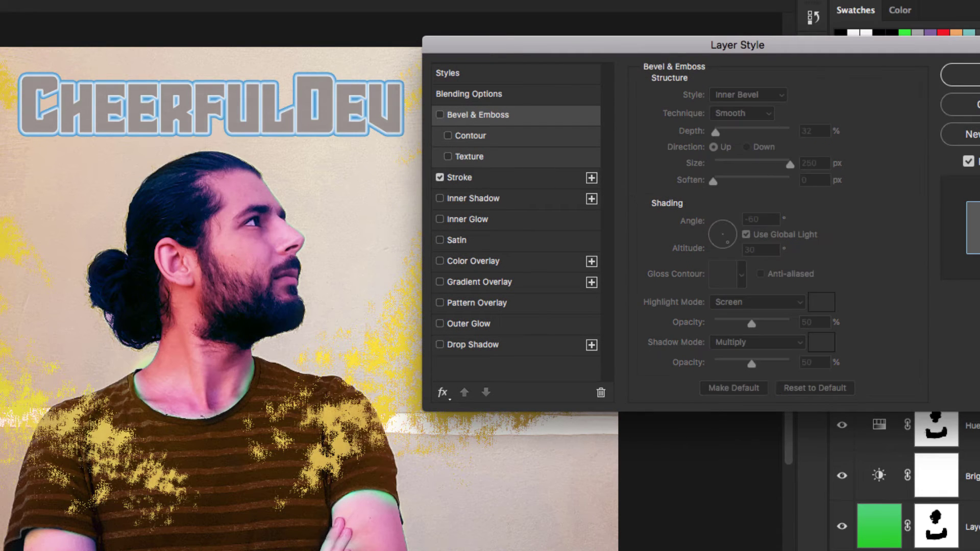
click(440, 114)
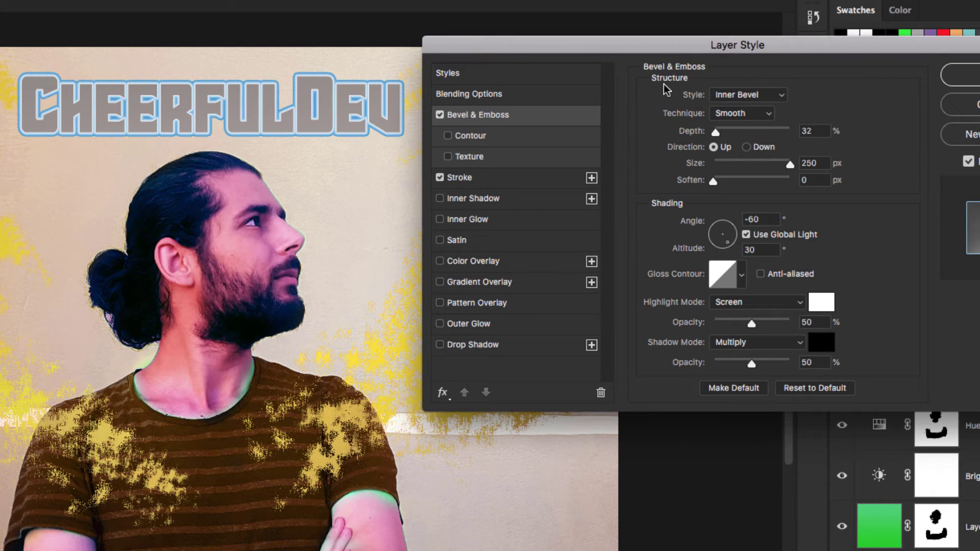
click(483, 121)
Try an Inner Shadow on the text, remove it and return to the Bevel & Emboss settings.
click(482, 198)
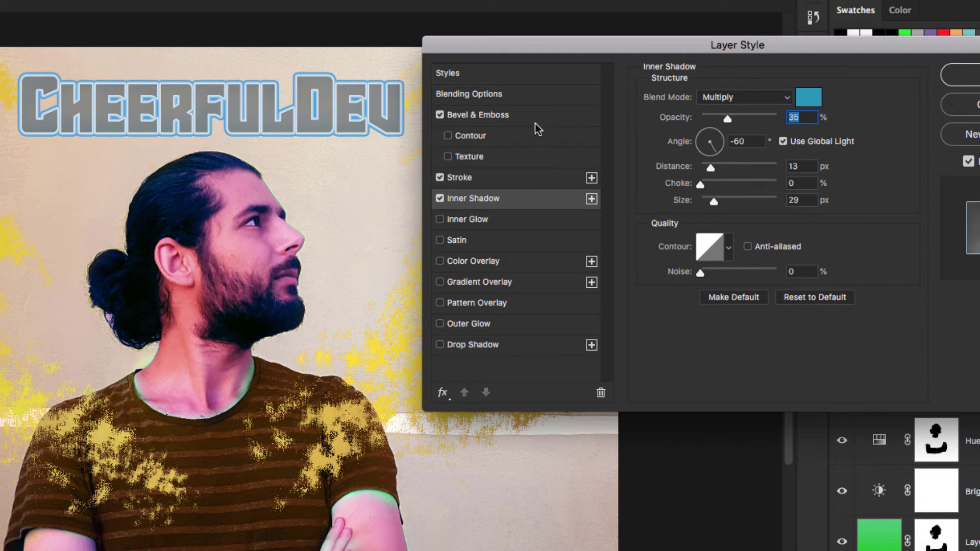
click(440, 198)
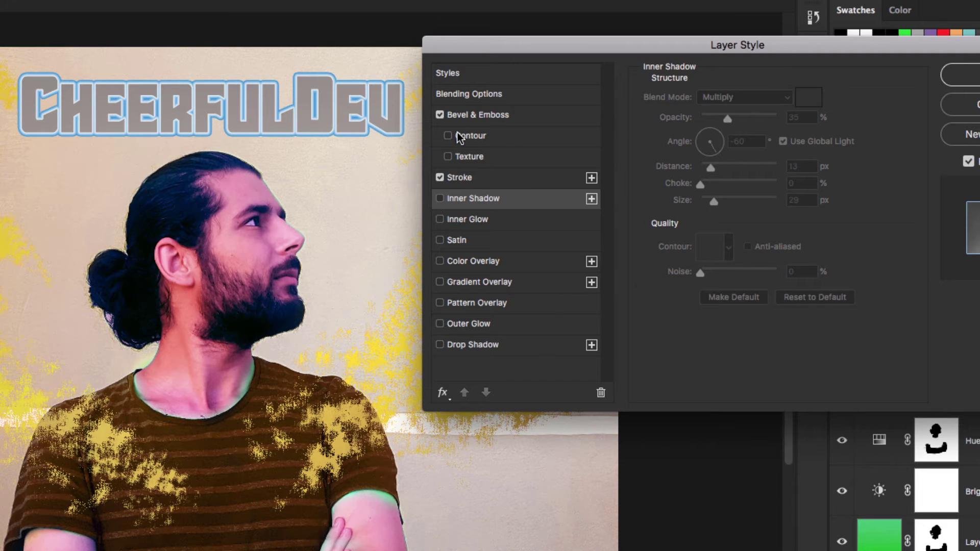
click(471, 115)
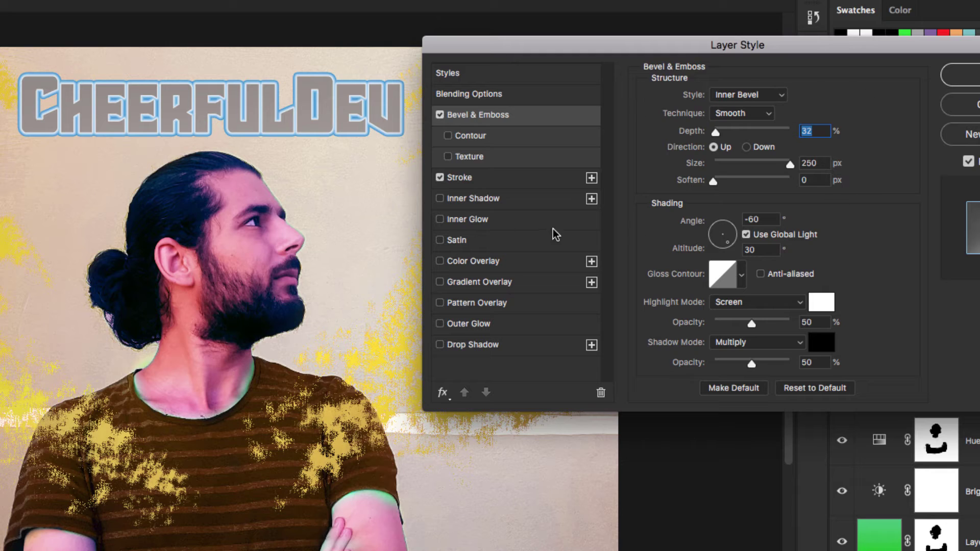
Try the Outer Bevel style, return to Inner Bevel and set the bevel's technique to Chisel Hard.
click(776, 99)
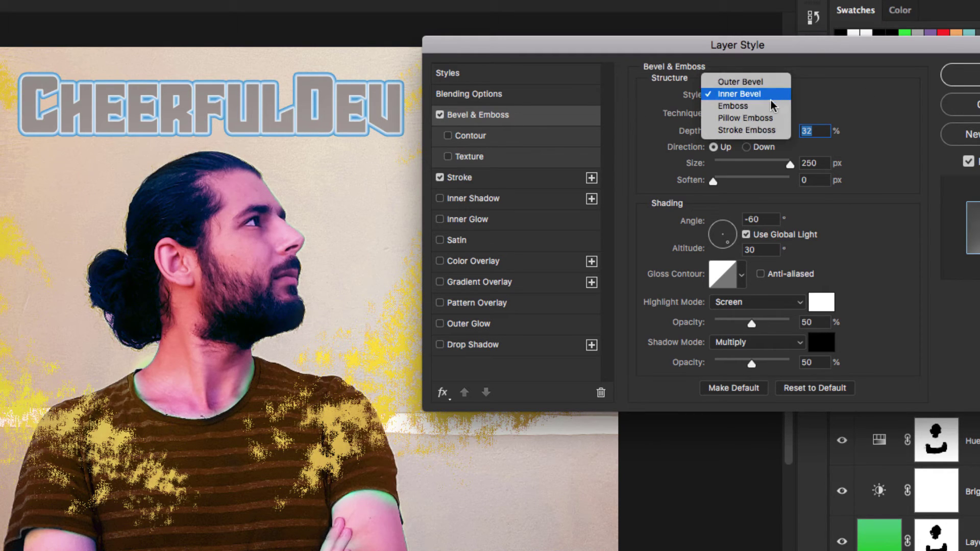
click(760, 82)
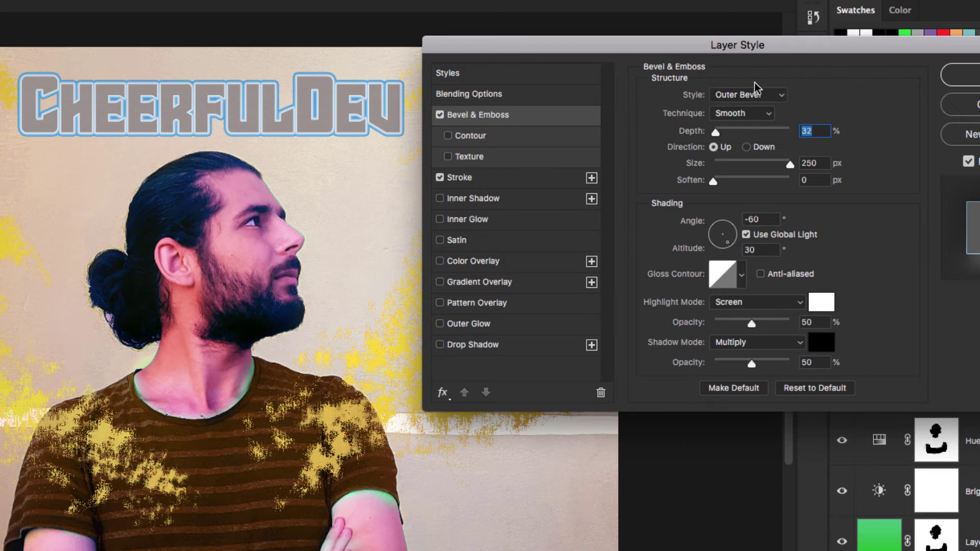
click(775, 93)
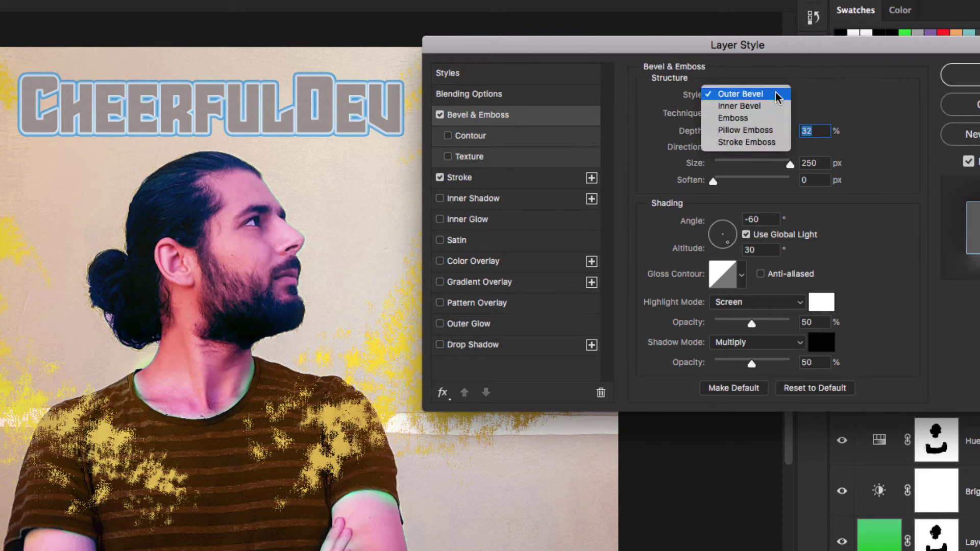
click(761, 106)
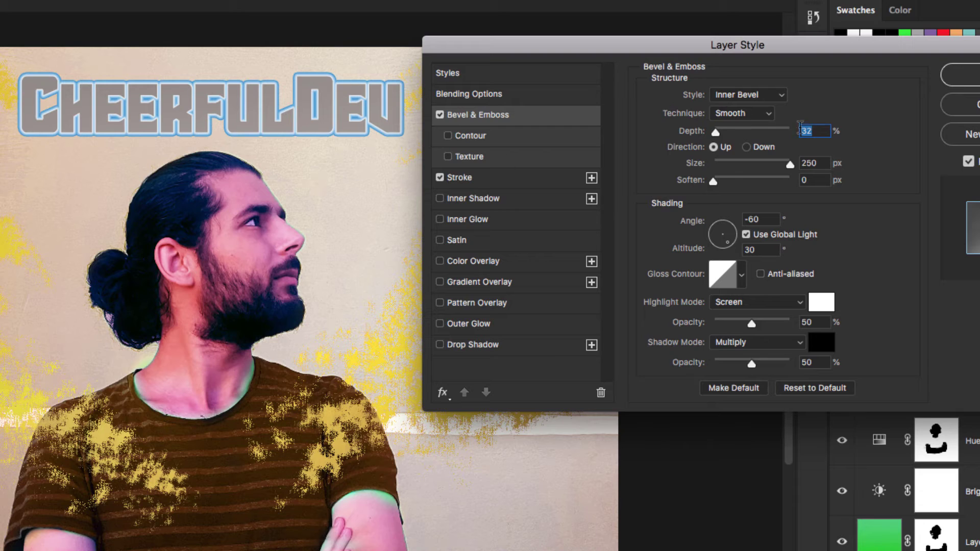
click(772, 114)
click(764, 125)
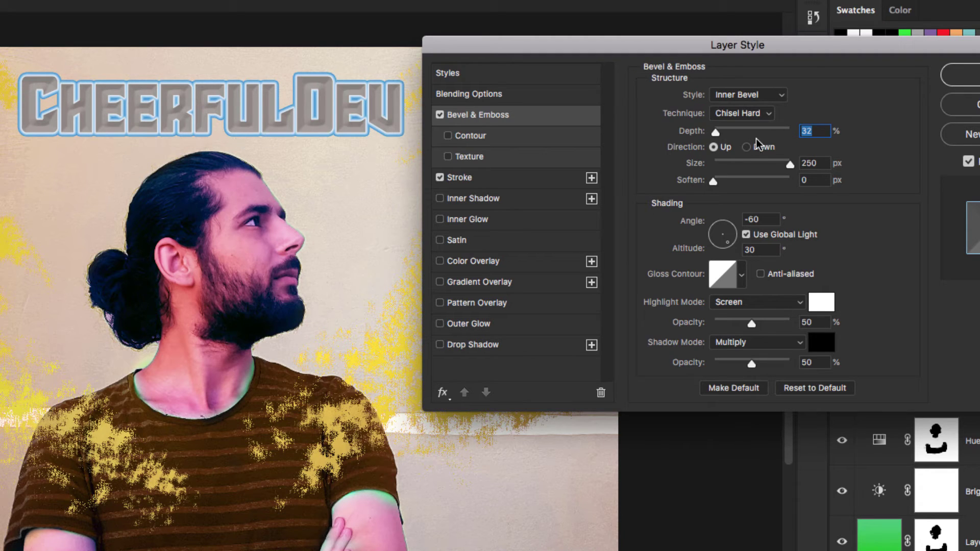
Compare the bevel techniques on the text and set the technique to Smooth.
click(769, 113)
click(749, 127)
click(755, 113)
click(754, 99)
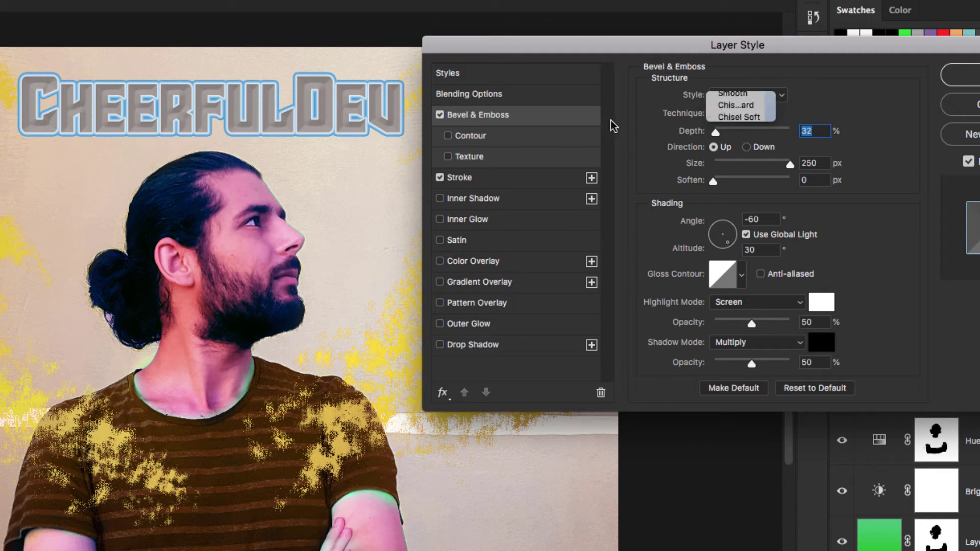
click(765, 113)
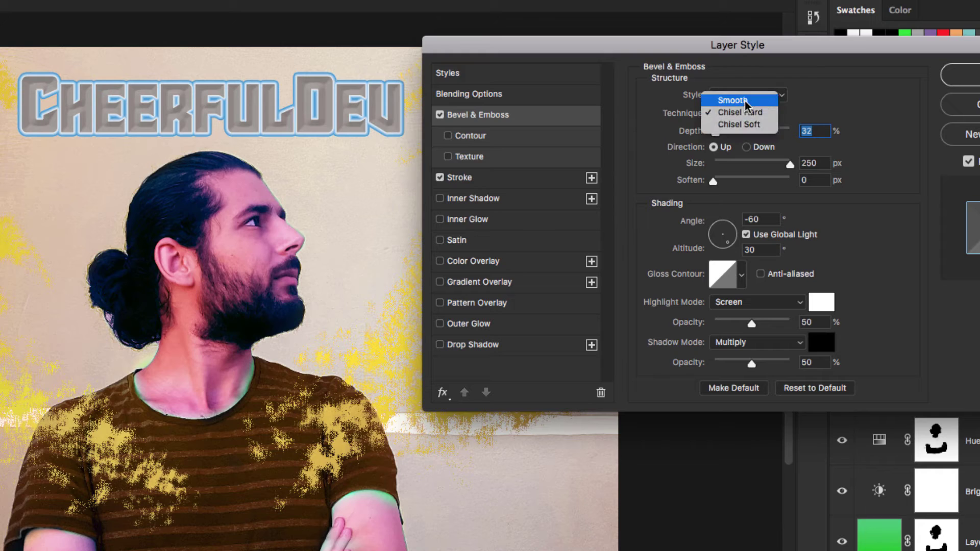
click(735, 99)
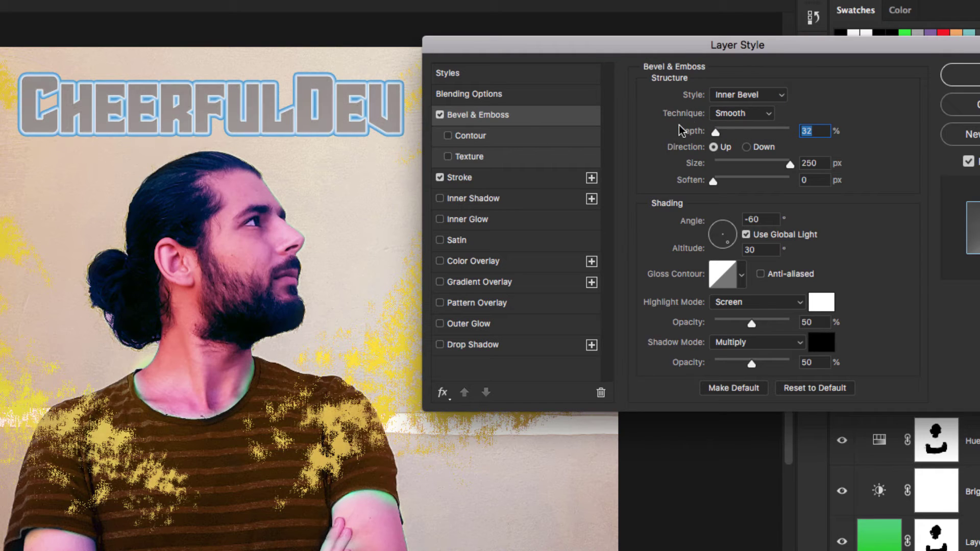
click(750, 114)
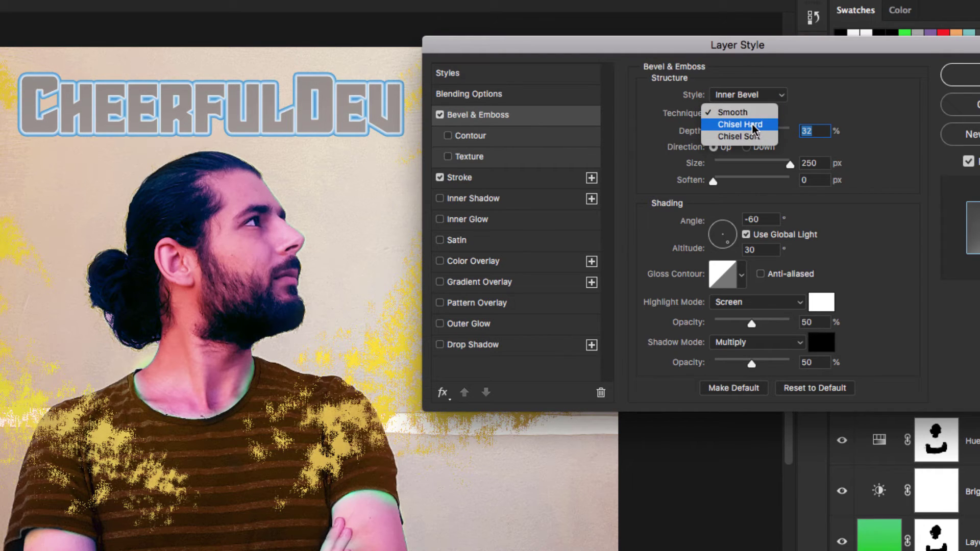
click(753, 110)
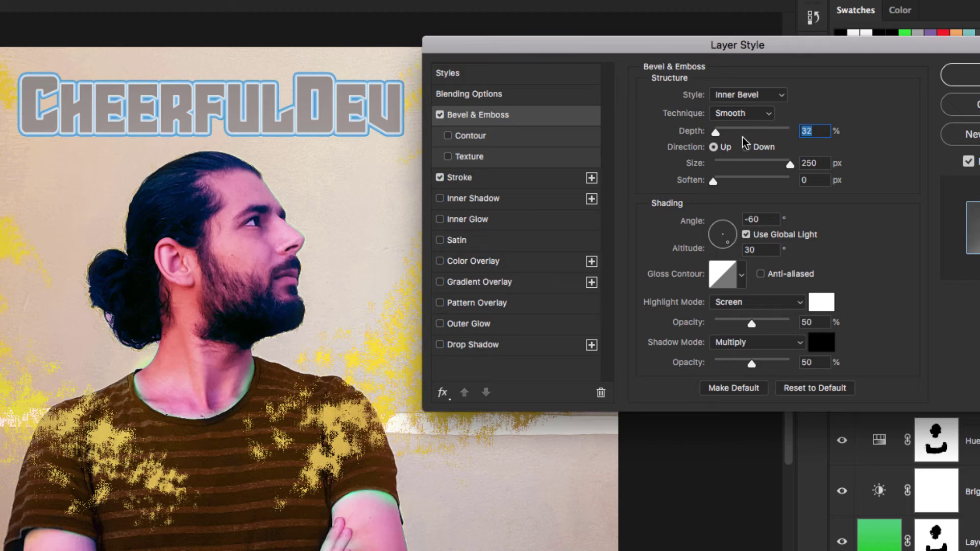
Set the bevel's depth to 53% and its size to 7 px.
mouse_move(715, 134)
mouse_down()
mouse_move(782, 129)
mouse_move(697, 140)
mouse_up()
drag(712, 138, 717, 138)
drag(790, 164, 717, 167)
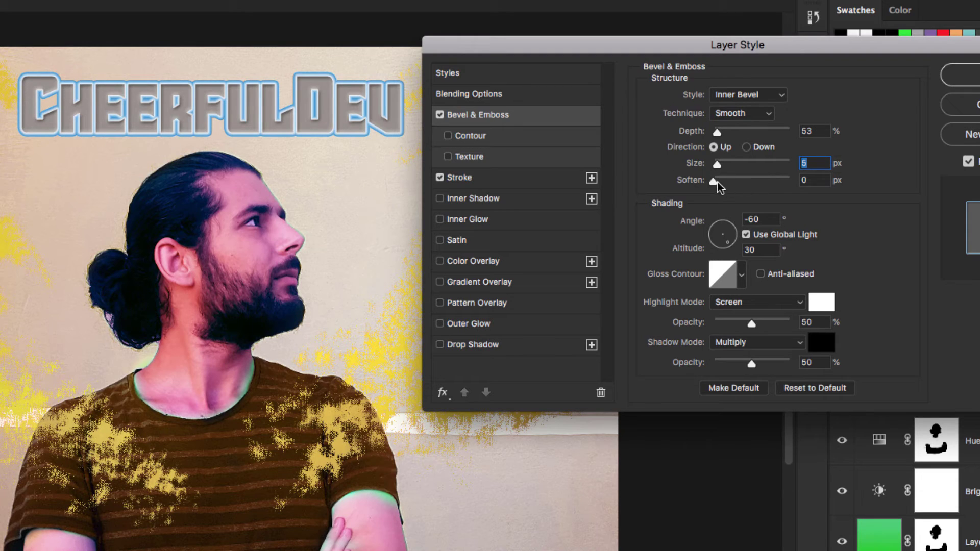
mouse_move(714, 179)
mouse_down()
mouse_move(727, 185)
mouse_move(715, 183)
mouse_move(732, 165)
mouse_move(717, 169)
mouse_up()
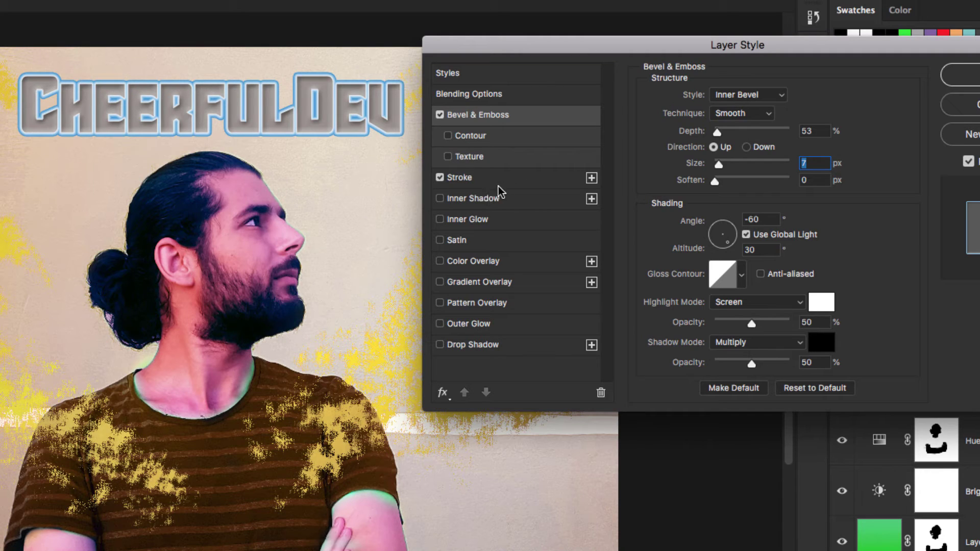
Switch the Bevel & Emboss effect off and on twice to compare its impact on the text.
click(439, 115)
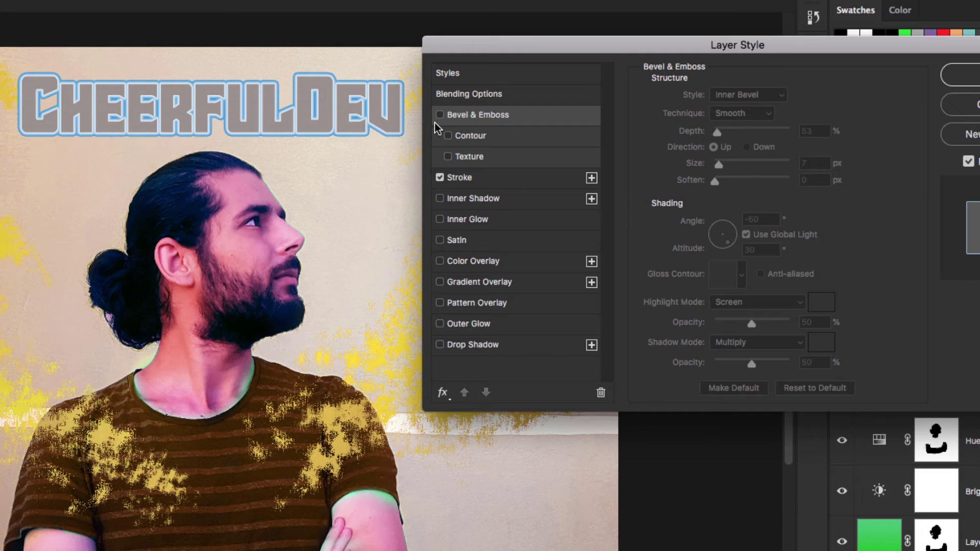
click(439, 115)
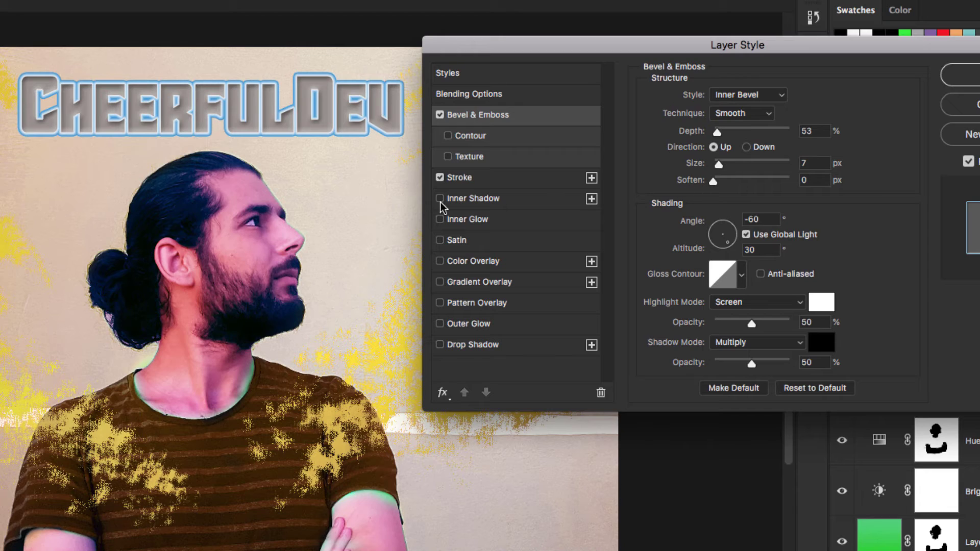
click(439, 115)
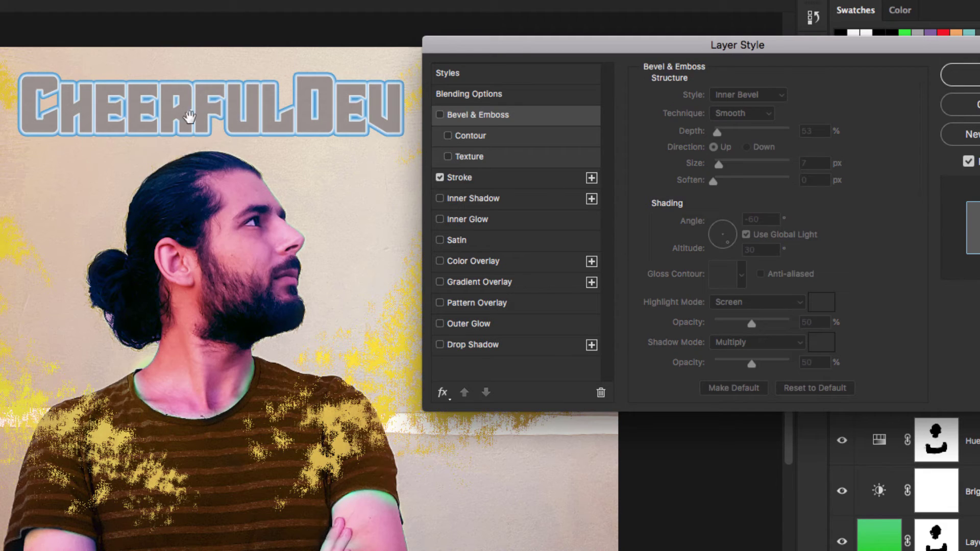
click(439, 114)
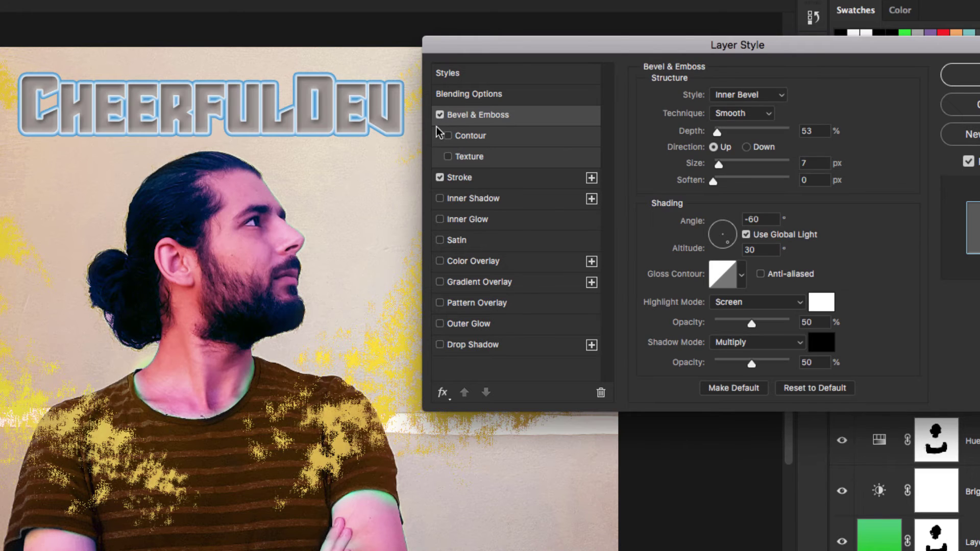
drag(168, 92, 444, 112)
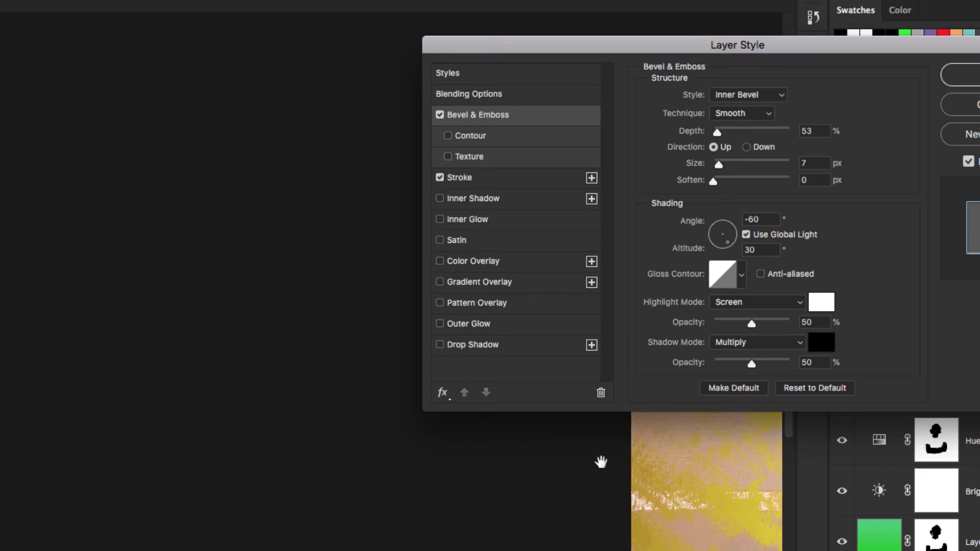
drag(601, 461, 2, 313)
drag(173, 316, 98, 303)
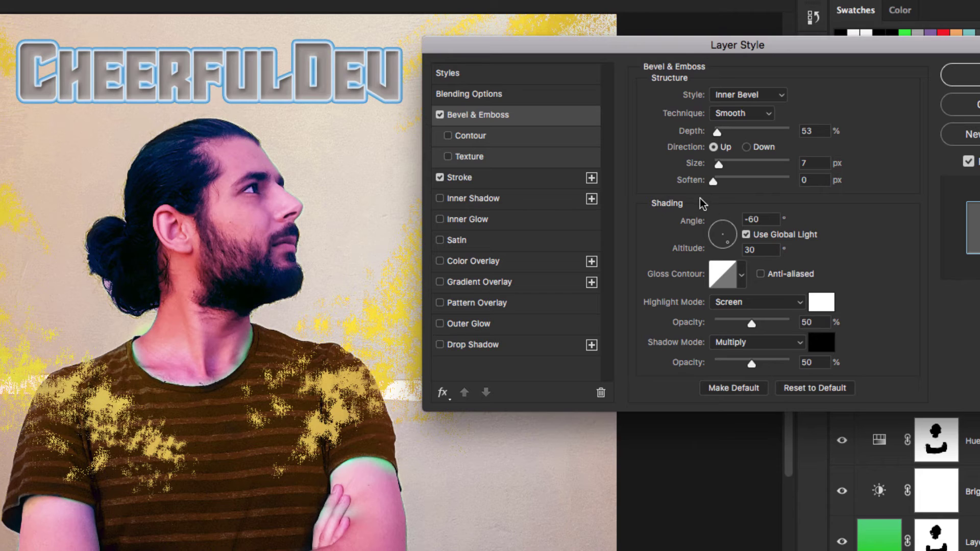
Try softening the bevel up to 16 px and return it to 0 px.
click(713, 183)
drag(740, 183, 755, 183)
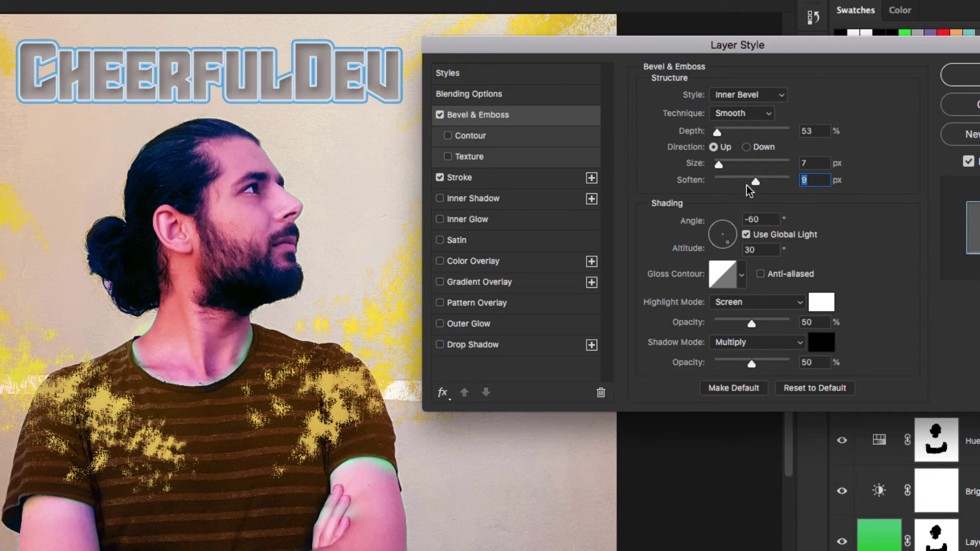
drag(757, 181, 773, 188)
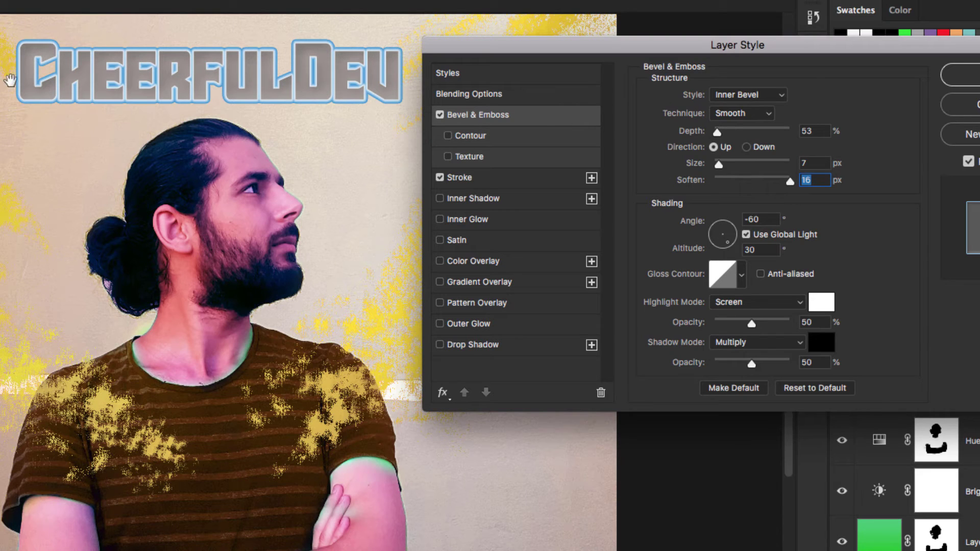
drag(793, 182, 688, 192)
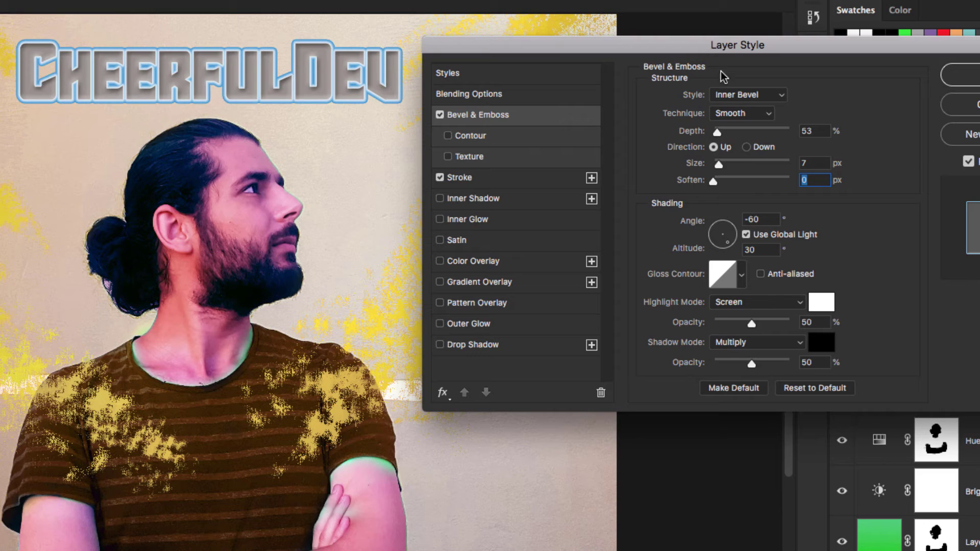
Try the Outer Bevel style on the text.
click(787, 96)
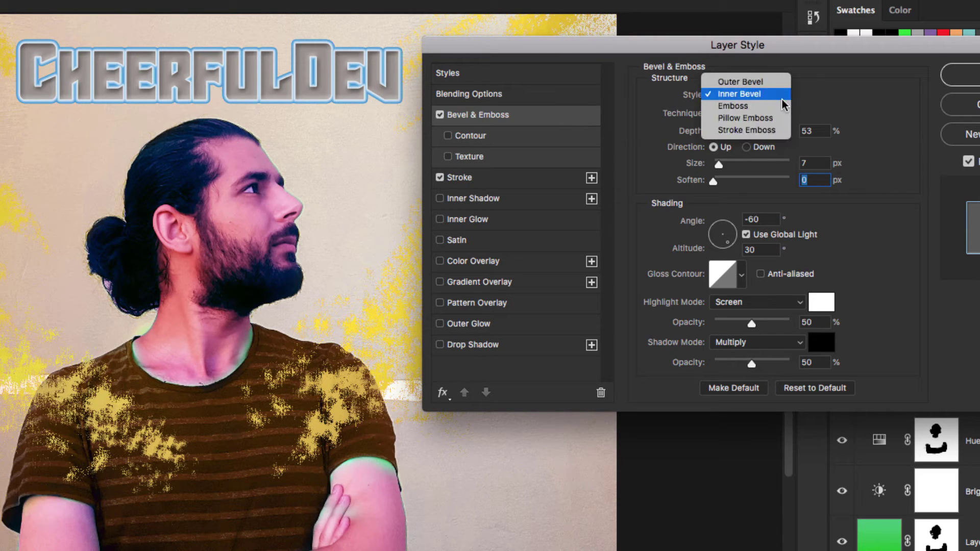
click(768, 83)
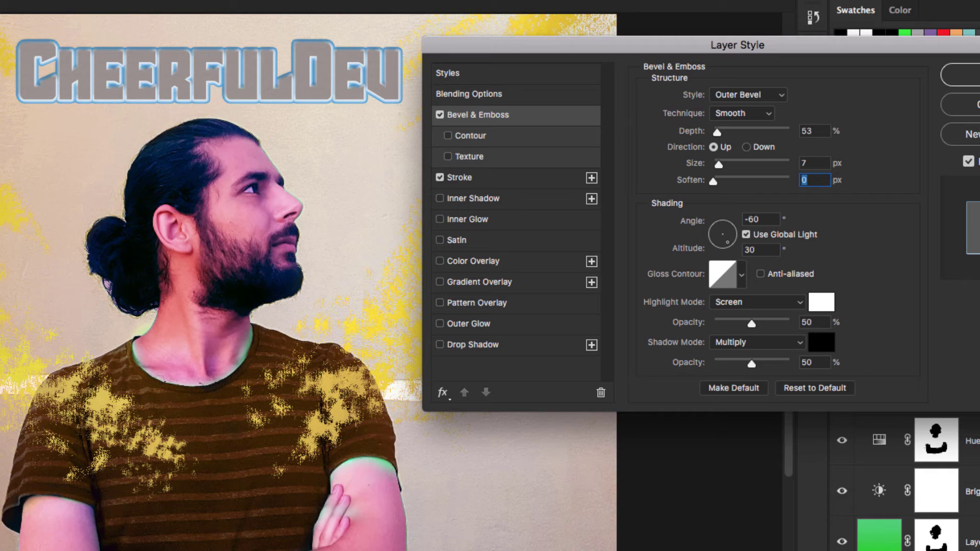
click(770, 96)
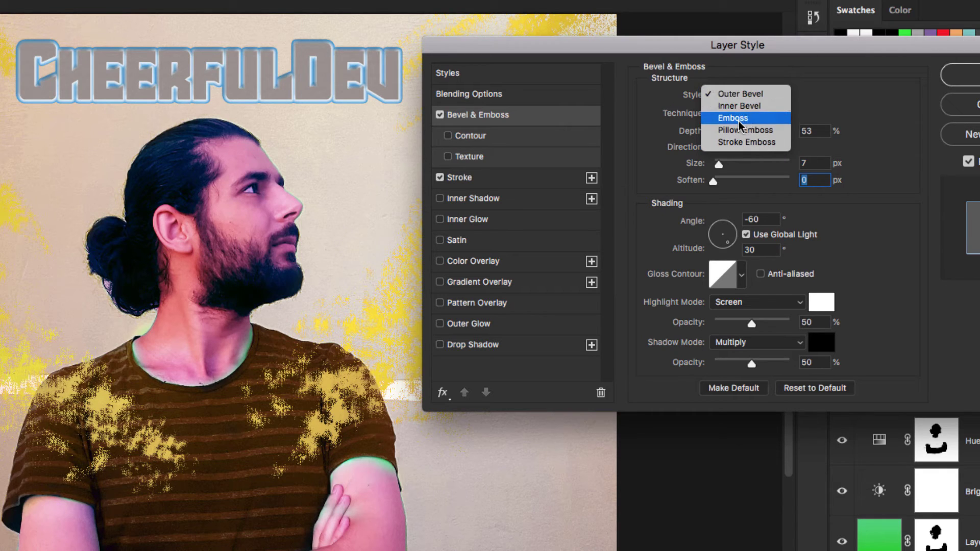
click(750, 95)
click(766, 94)
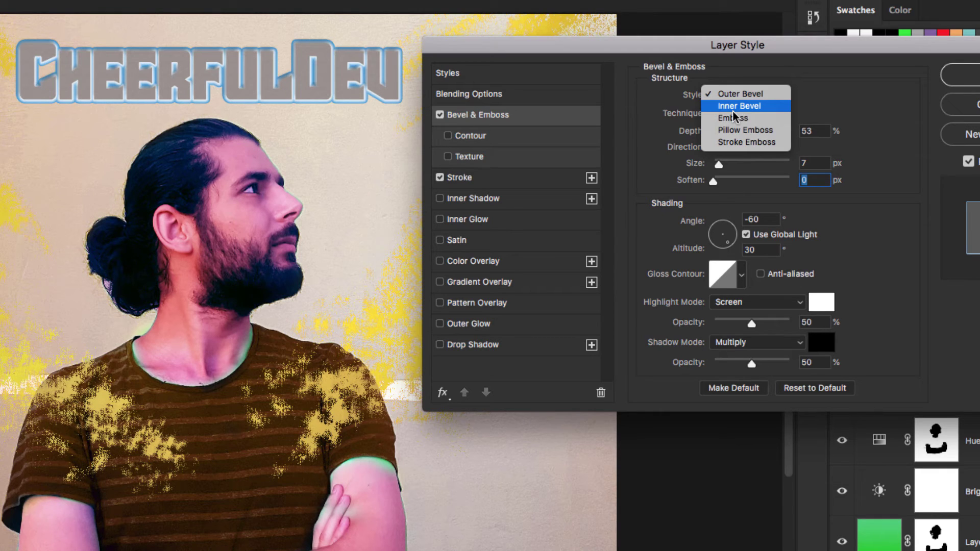
click(796, 86)
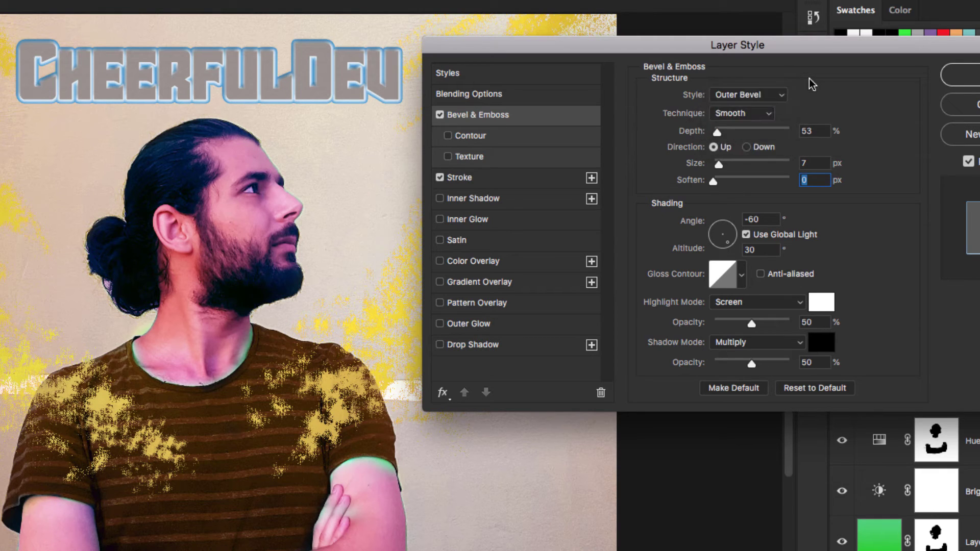
Set the bevel's style to Emboss, comparing it with Inner Bevel.
click(761, 93)
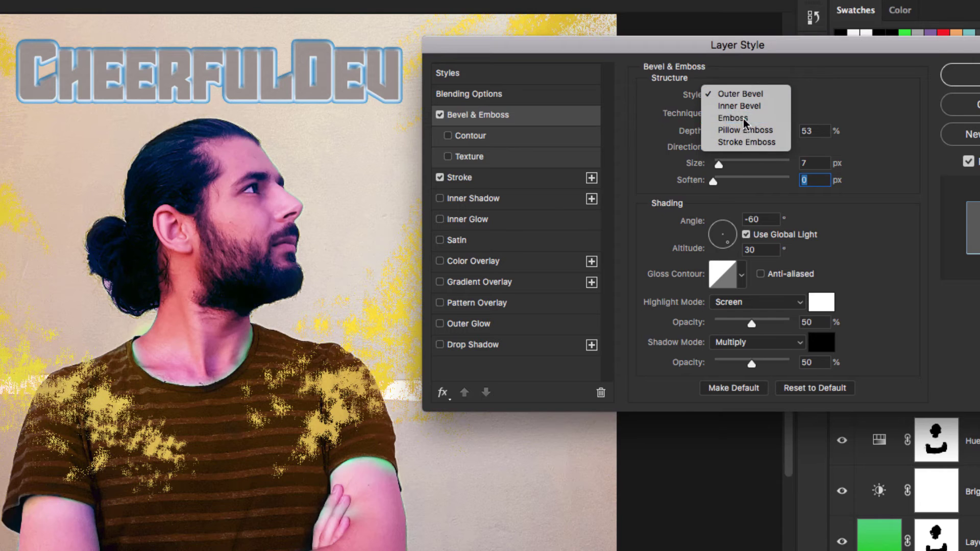
click(743, 118)
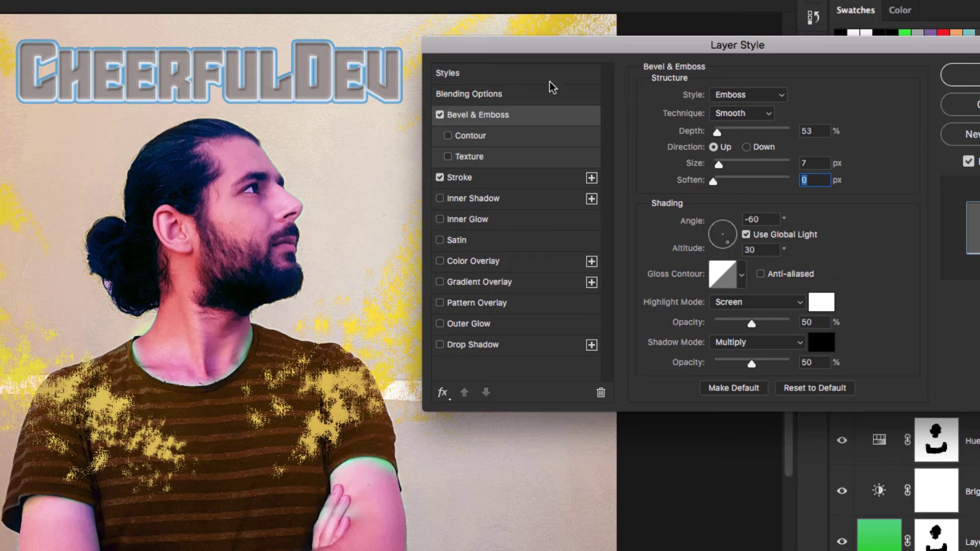
click(740, 95)
click(744, 83)
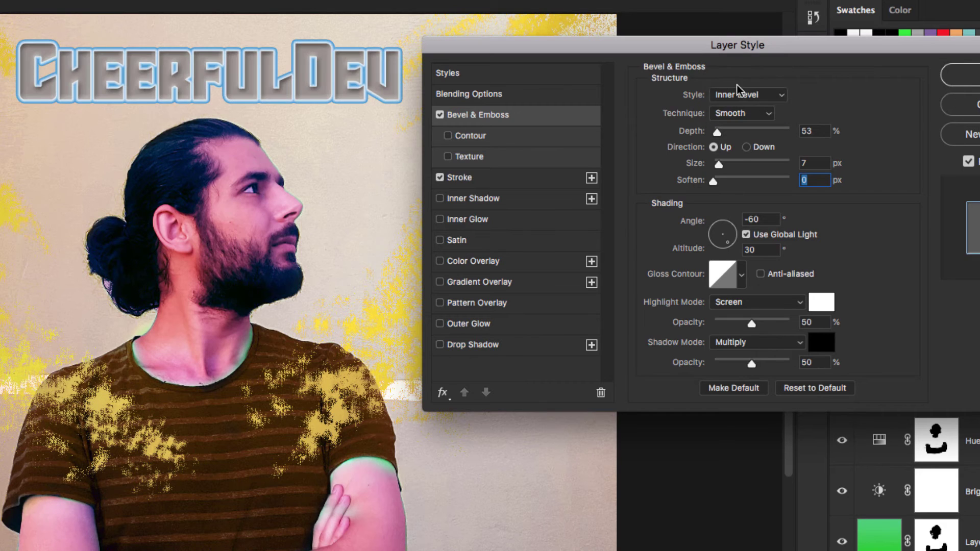
click(743, 95)
click(745, 106)
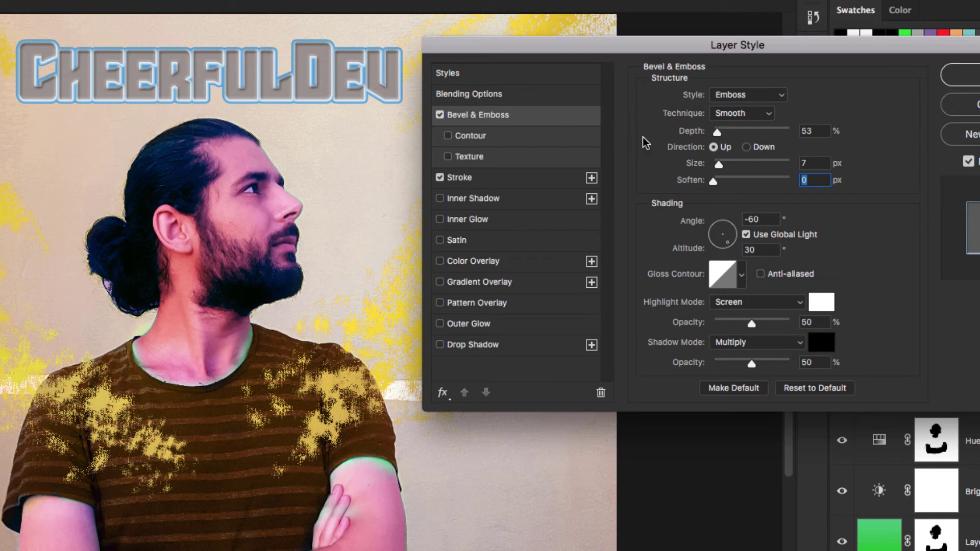
Set the emboss depth to 396%, its direction to Down and its size to 9 px.
drag(724, 133, 743, 140)
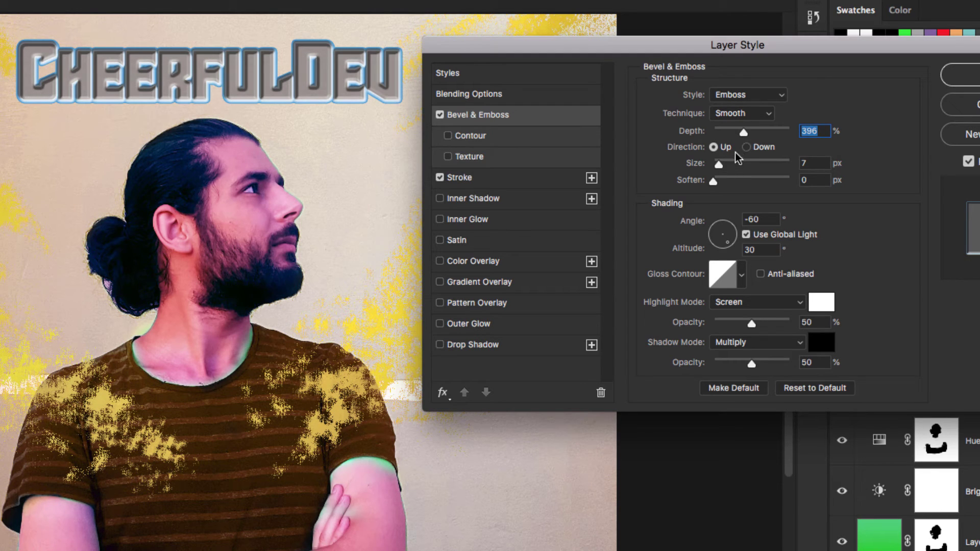
click(746, 147)
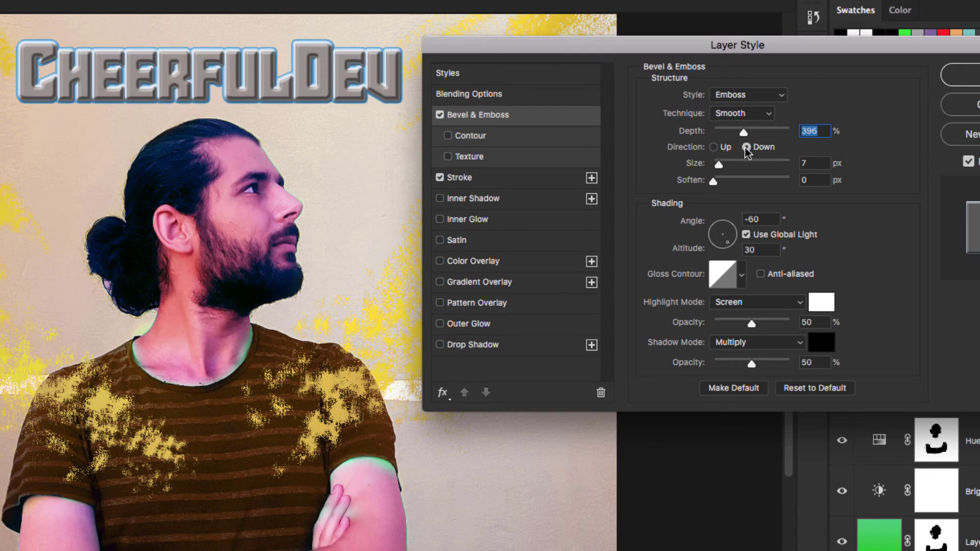
click(714, 149)
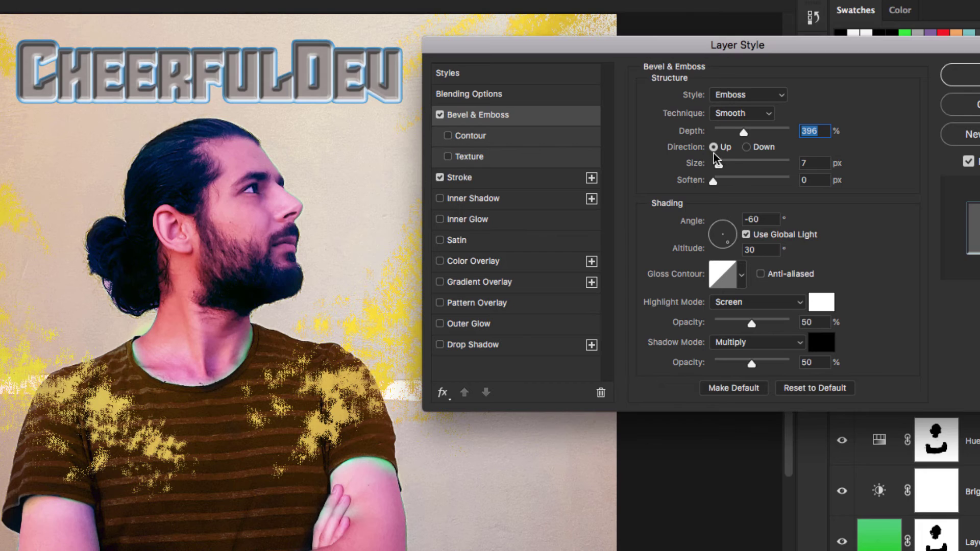
click(746, 148)
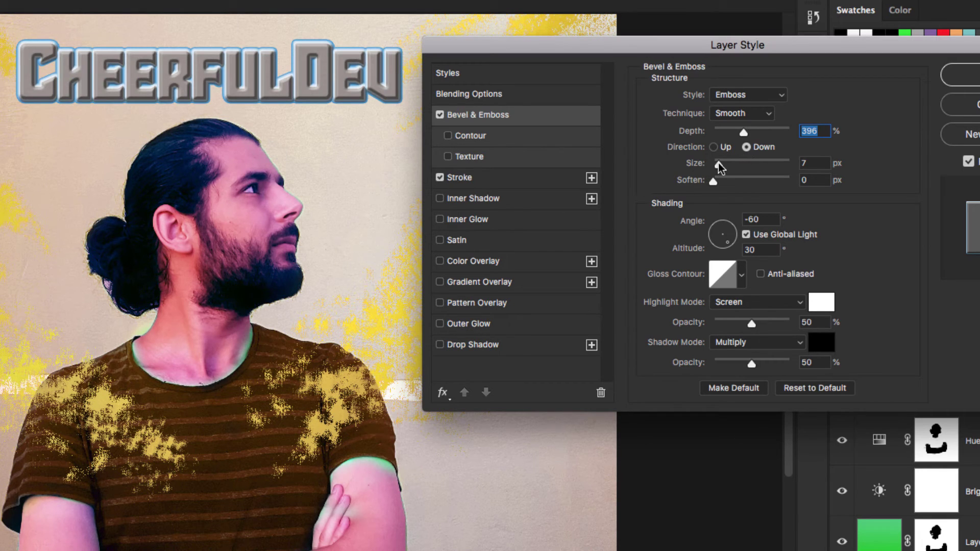
mouse_move(719, 164)
mouse_down()
mouse_move(734, 166)
mouse_move(720, 168)
mouse_move(740, 185)
mouse_move(778, 183)
mouse_move(710, 191)
mouse_up()
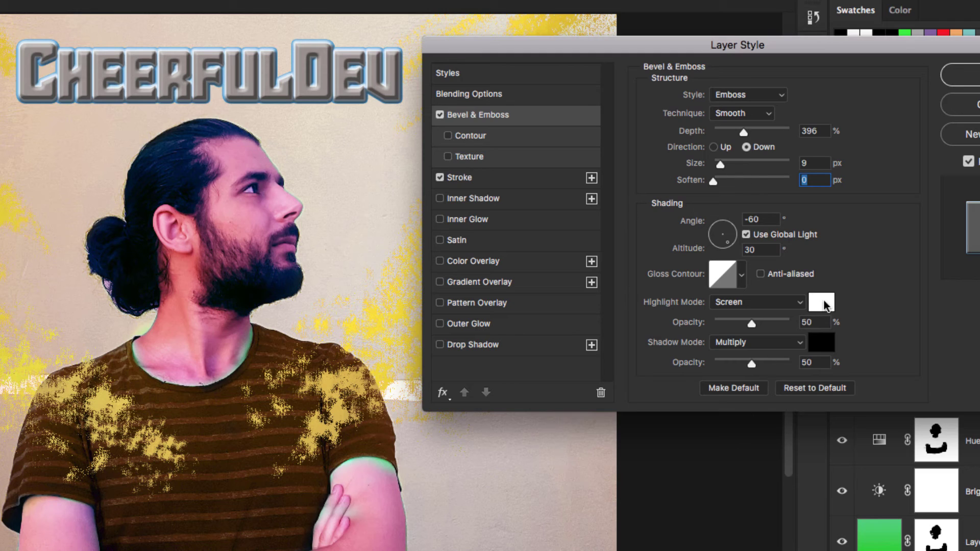
Try the Stroke Emboss style on the text and return it to Emboss.
click(779, 93)
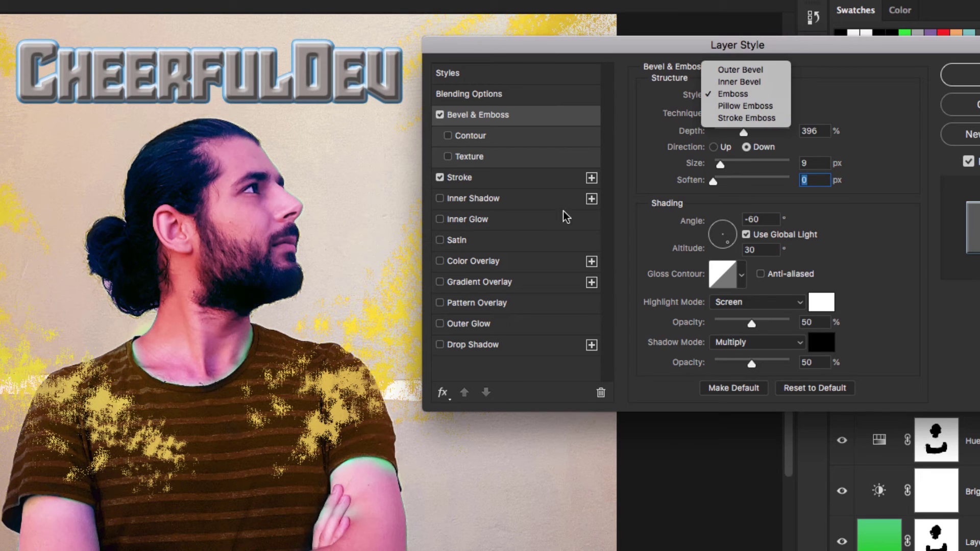
click(757, 116)
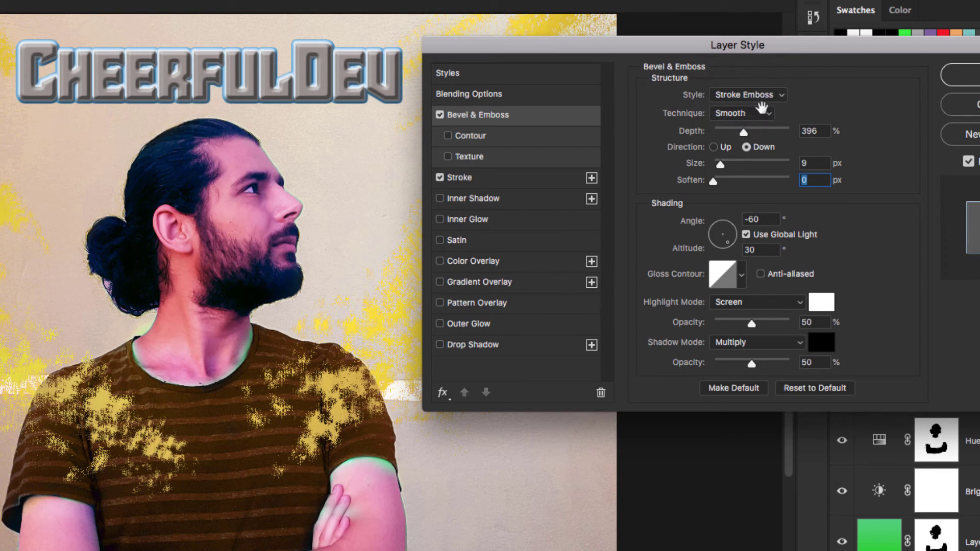
click(751, 94)
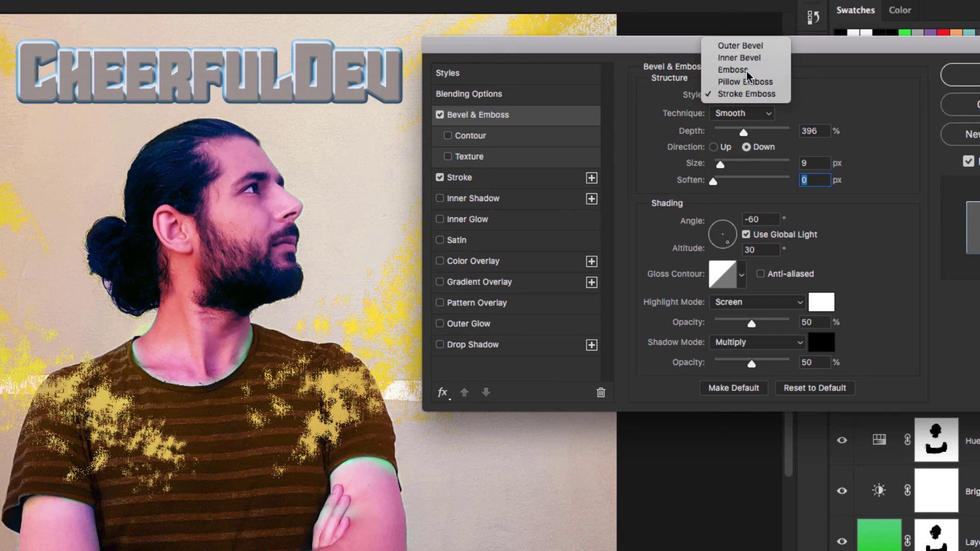
click(745, 70)
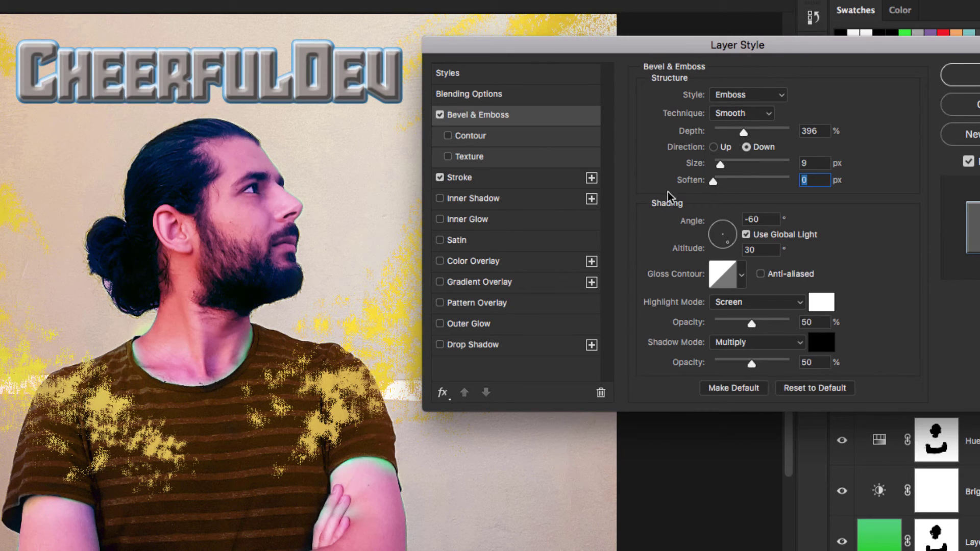
Compare the Outer Bevel and Inner Bevel styles on the text, then restore Emboss.
click(777, 95)
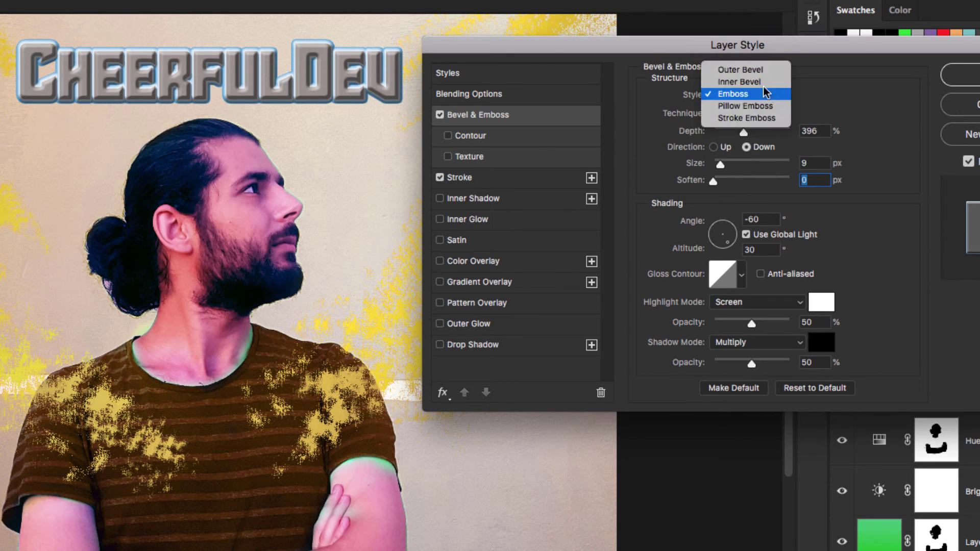
click(760, 73)
click(763, 92)
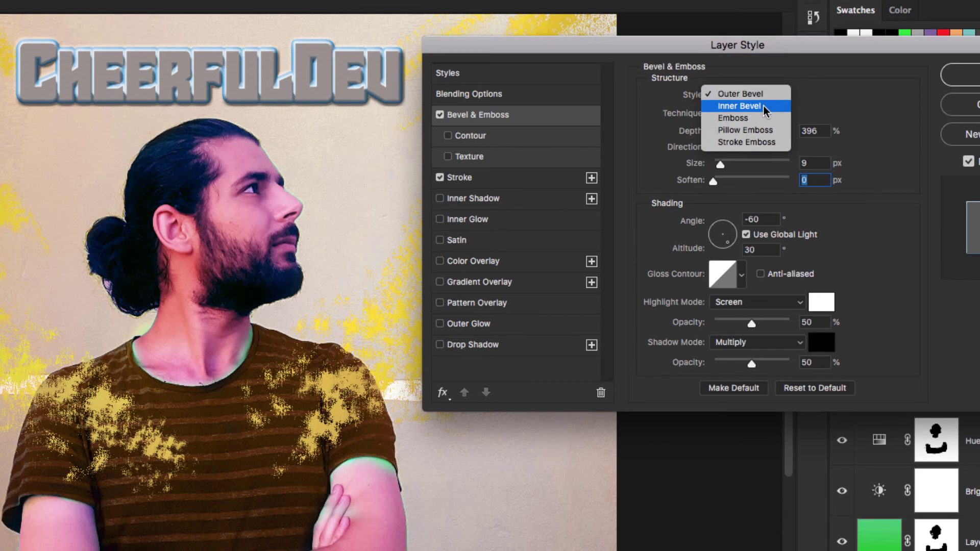
click(764, 106)
click(775, 97)
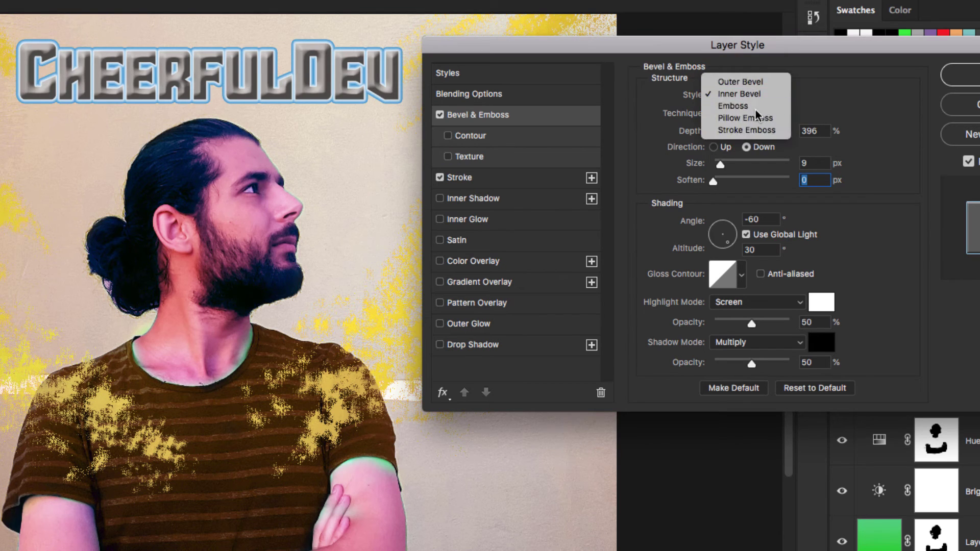
click(755, 108)
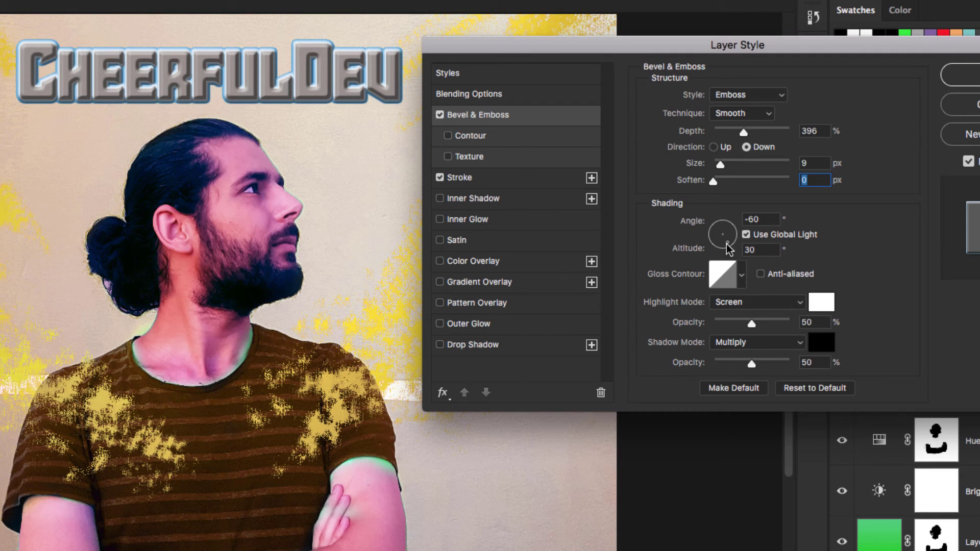
Adjust the emboss lighting to an angle of -67° and an altitude of 11°.
drag(727, 248, 713, 241)
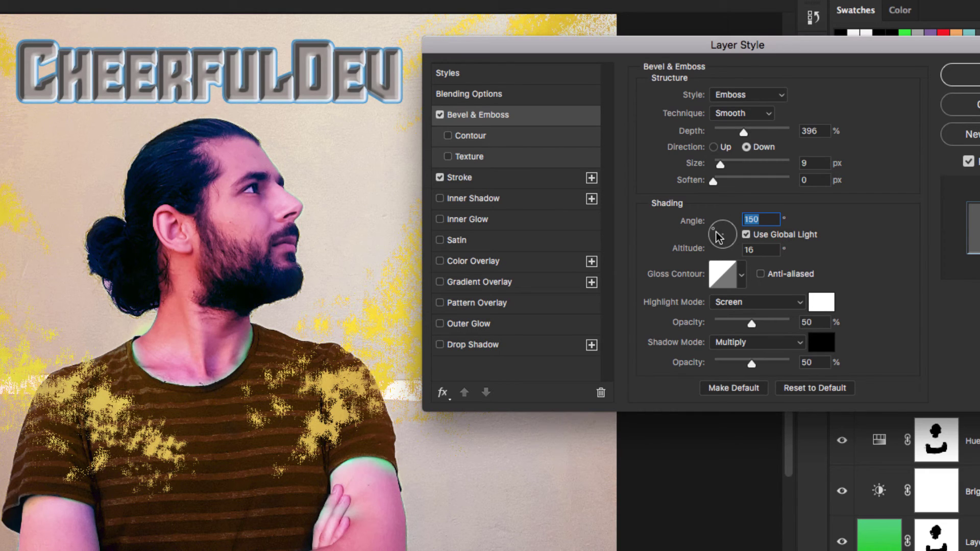
drag(718, 237, 725, 242)
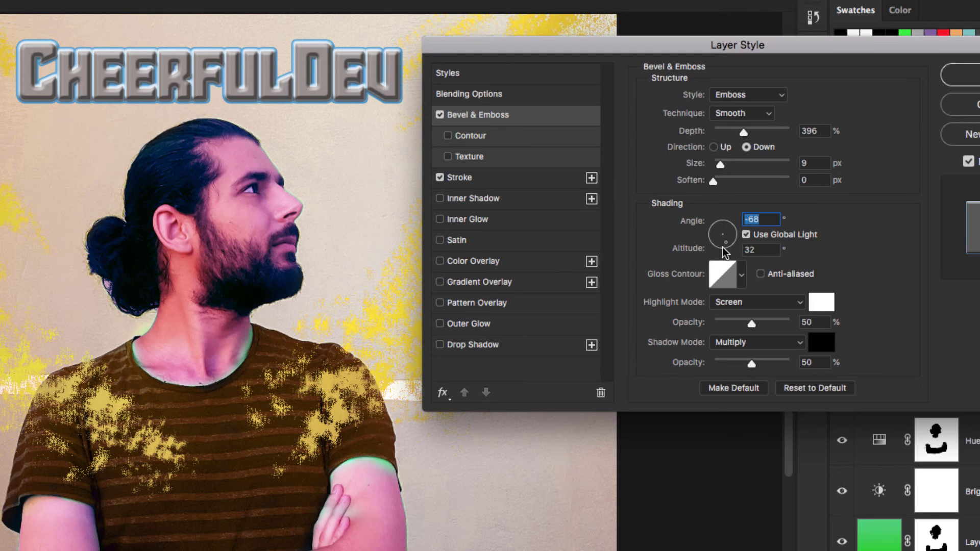
mouse_move(724, 251)
mouse_down()
mouse_move(722, 238)
mouse_move(719, 258)
mouse_move(729, 249)
mouse_move(734, 262)
mouse_up()
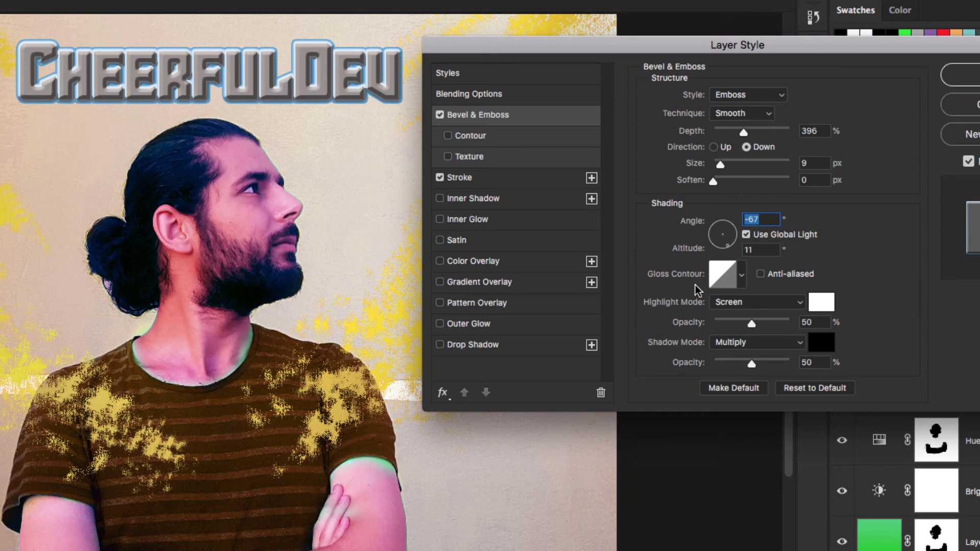
Try several gloss contour presets on the emboss, including Cone, the stepped and peaked curves and the half-round one.
click(743, 275)
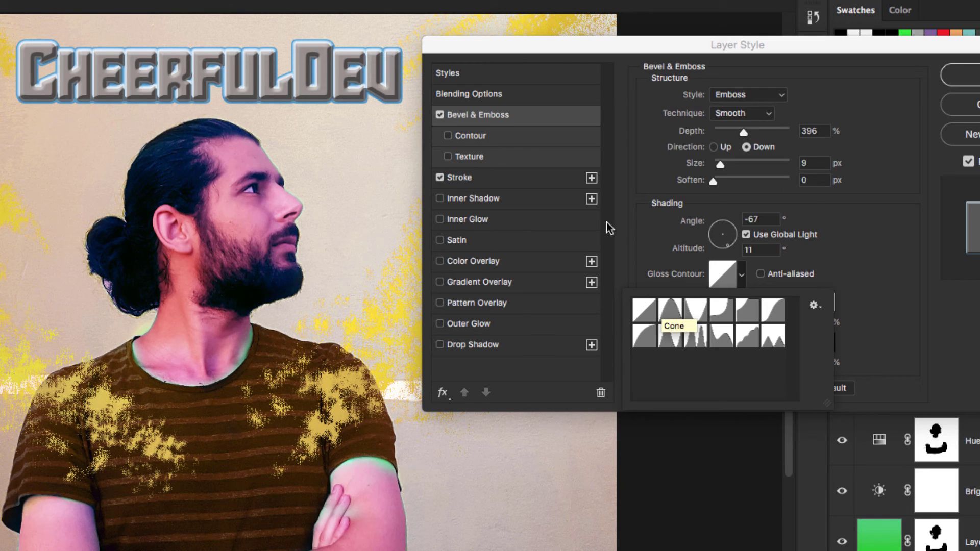
click(670, 316)
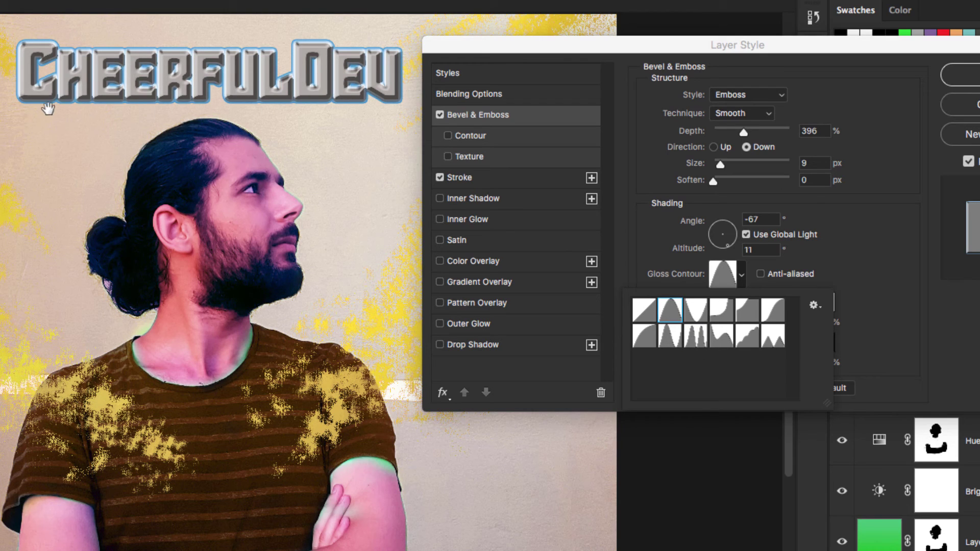
click(695, 337)
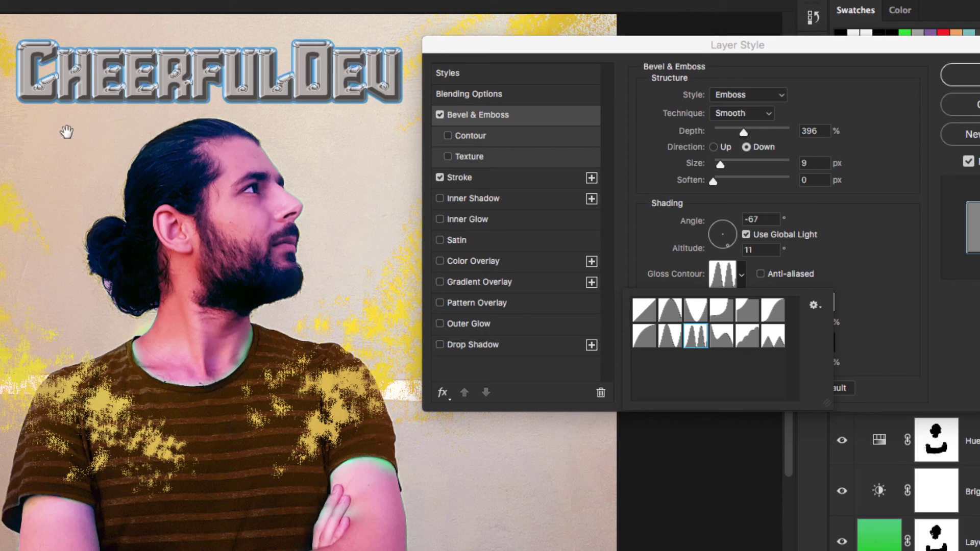
click(721, 311)
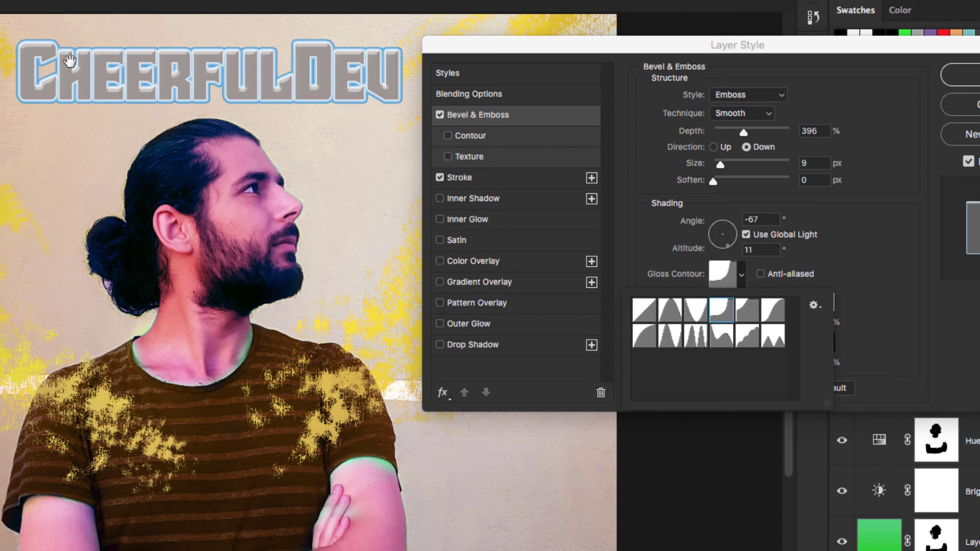
click(740, 311)
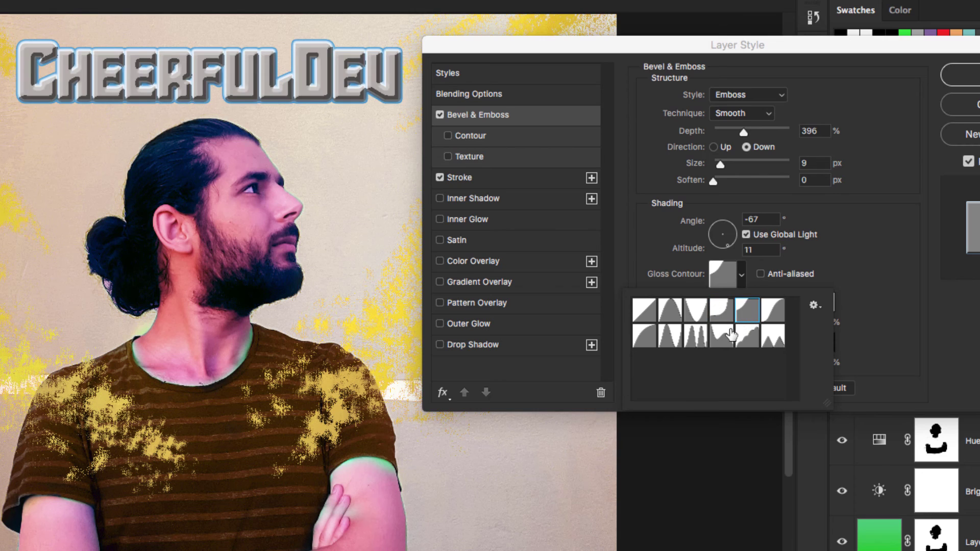
click(767, 339)
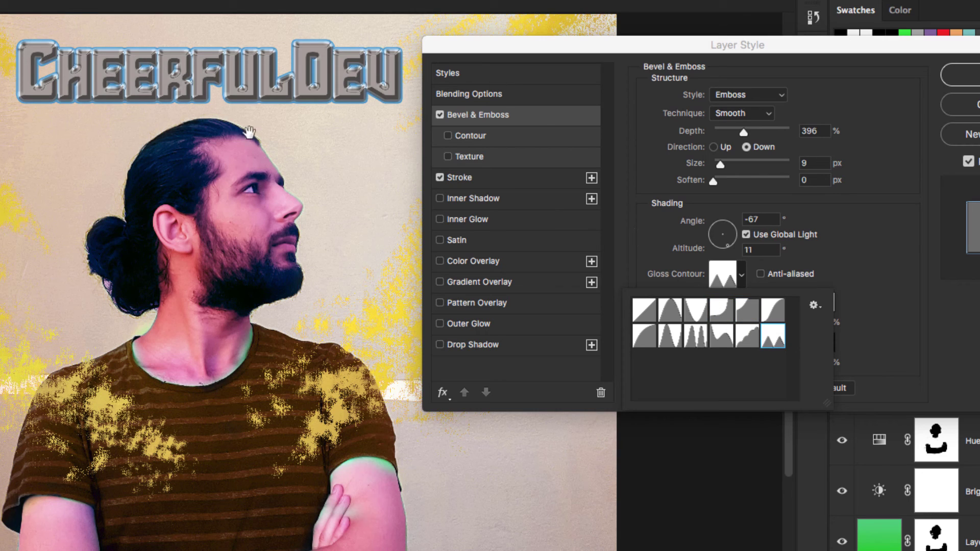
click(642, 337)
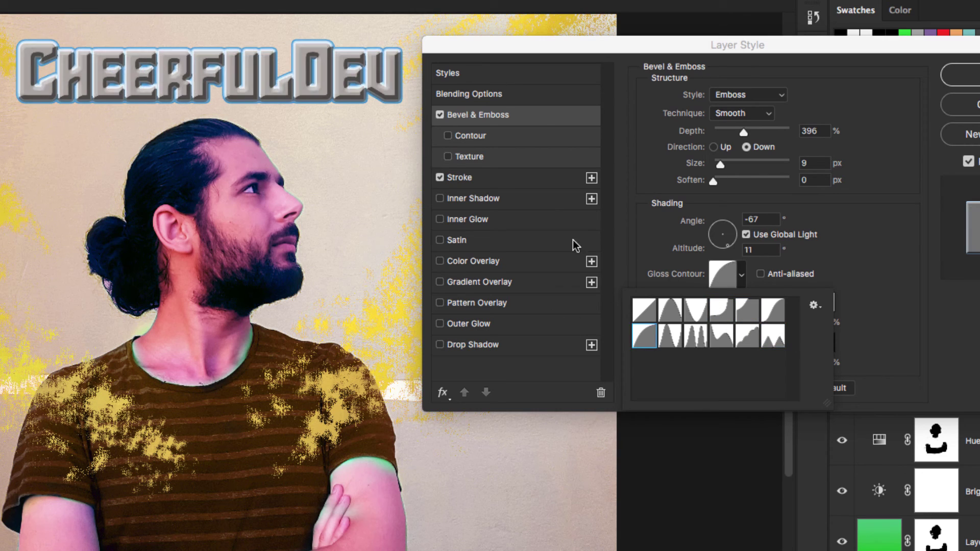
click(669, 336)
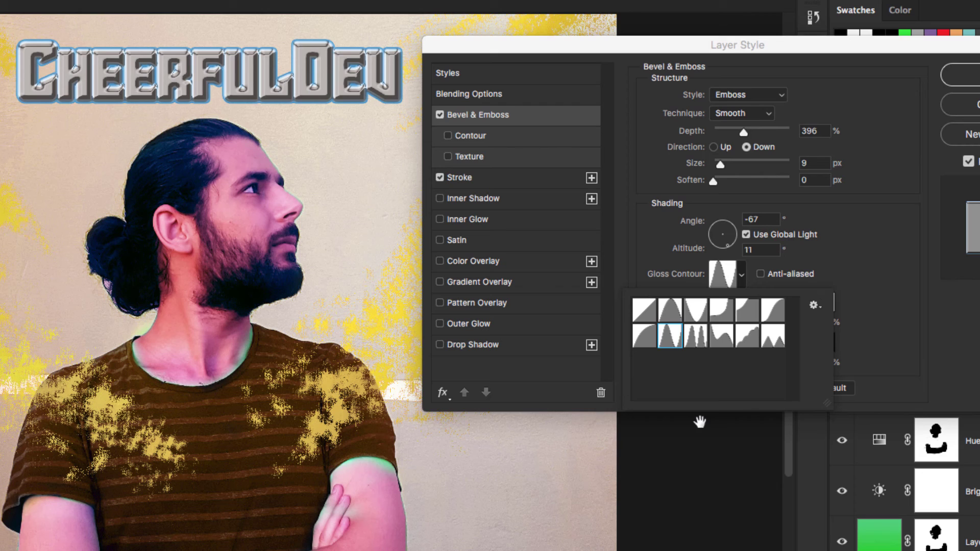
click(836, 250)
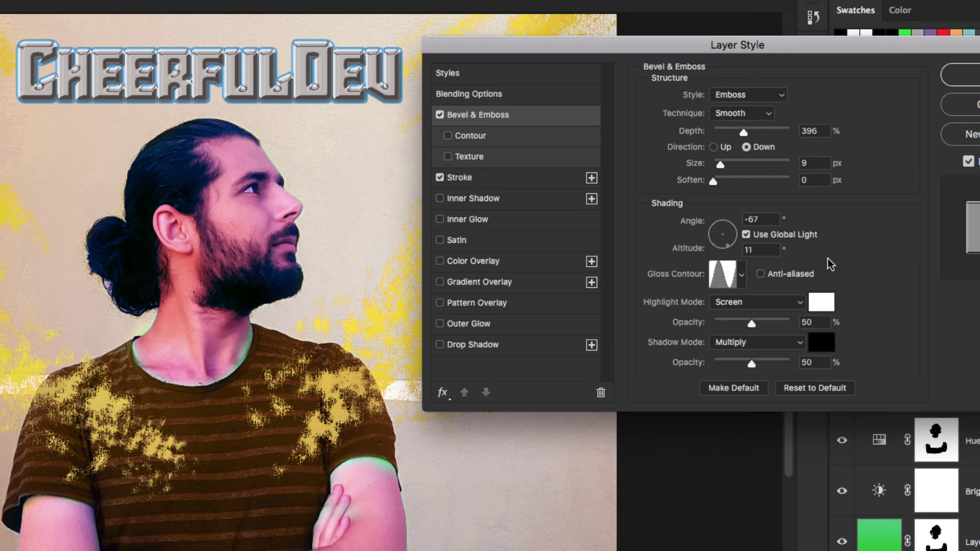
Set the emboss gloss contour to the deep cove-shaped preset.
click(741, 278)
click(714, 311)
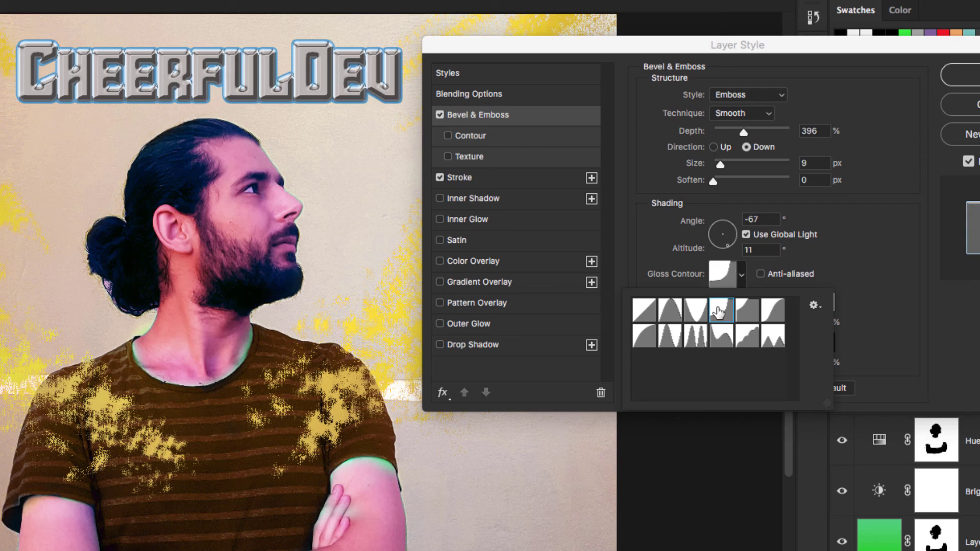
click(827, 253)
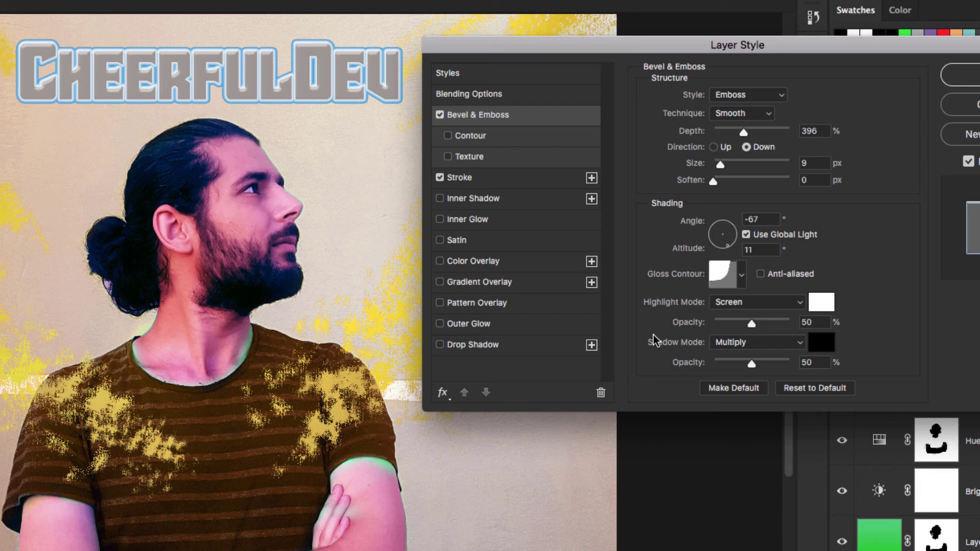
Set the emboss highlight color to red e53636.
click(817, 305)
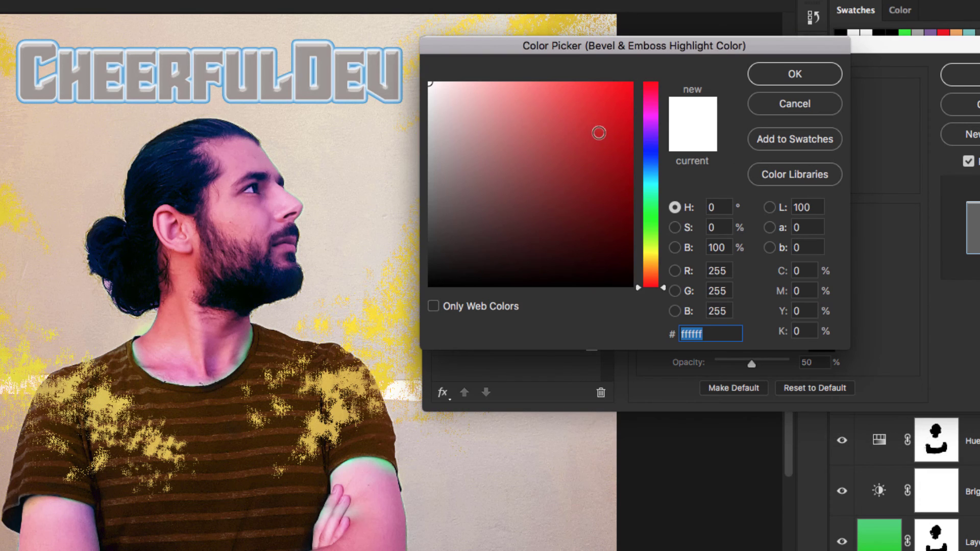
click(581, 182)
mouse_move(582, 183)
mouse_down()
mouse_move(571, 203)
mouse_move(584, 172)
mouse_up()
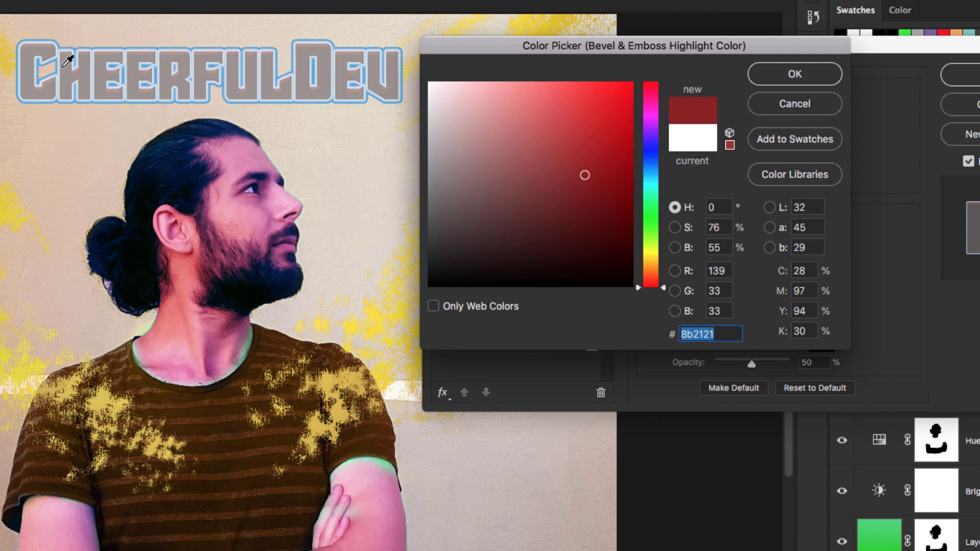
drag(587, 202, 585, 103)
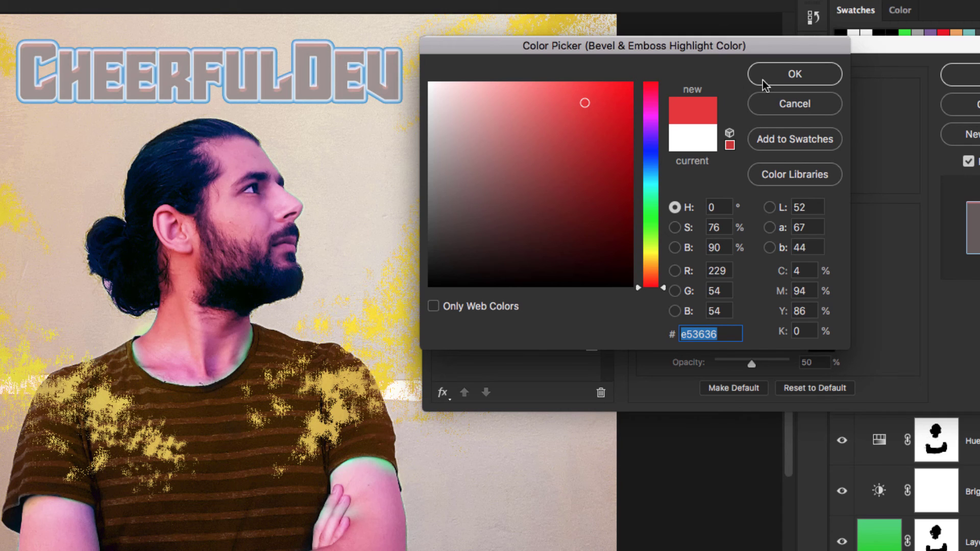
click(781, 77)
Try the Normal, Overlay and Multiply highlight modes on the emboss and return to Screen.
click(786, 305)
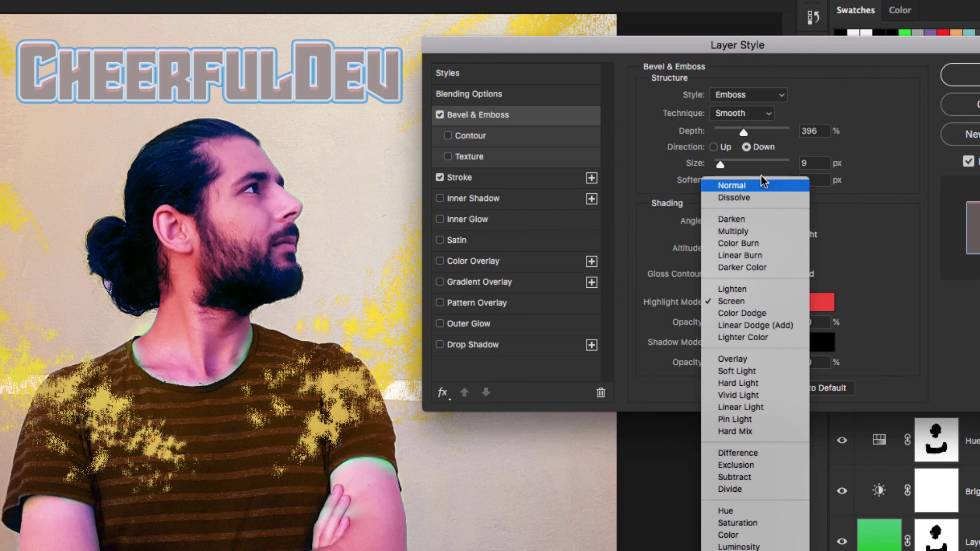
click(752, 185)
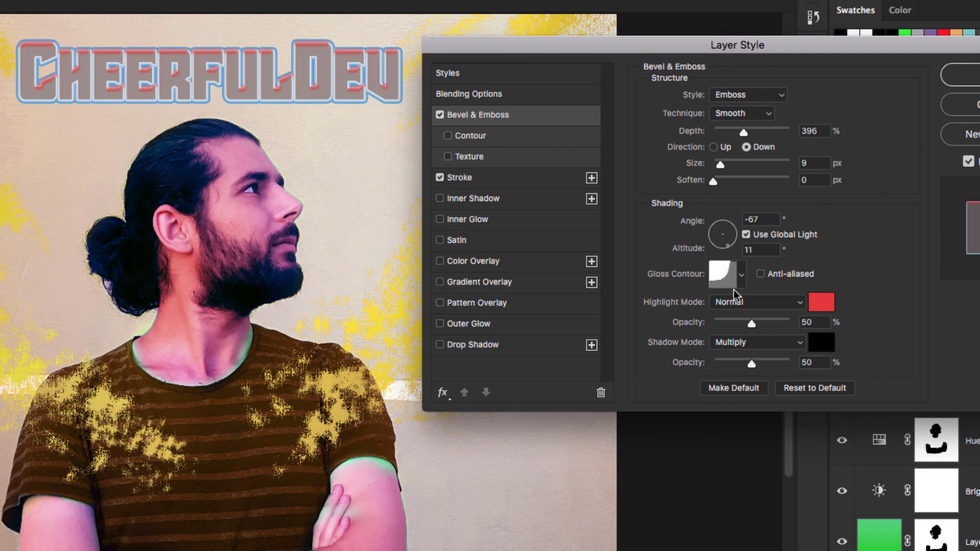
click(750, 302)
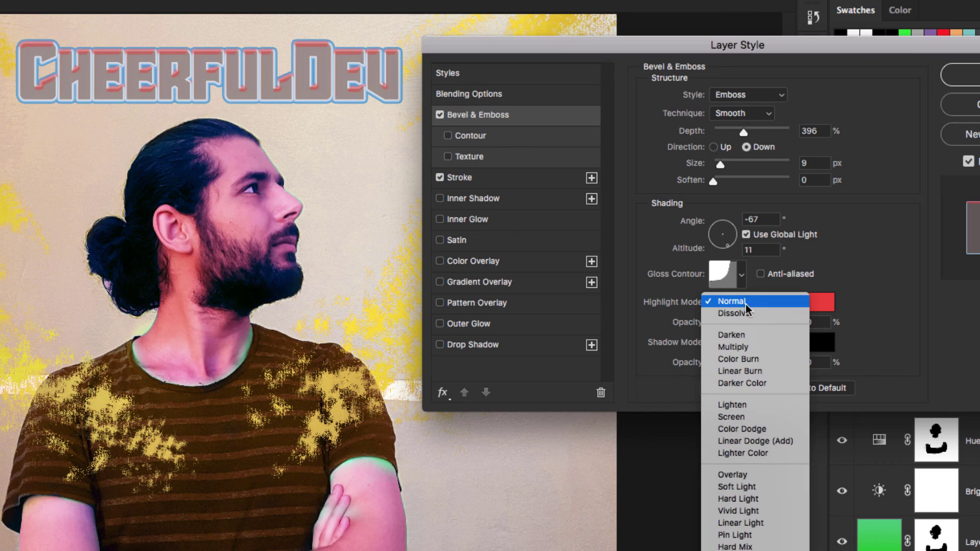
click(761, 472)
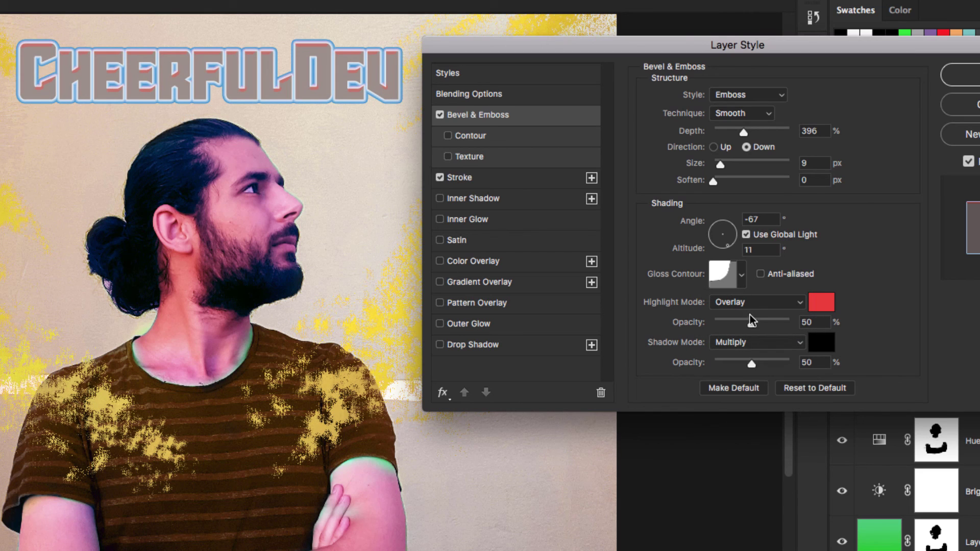
click(760, 302)
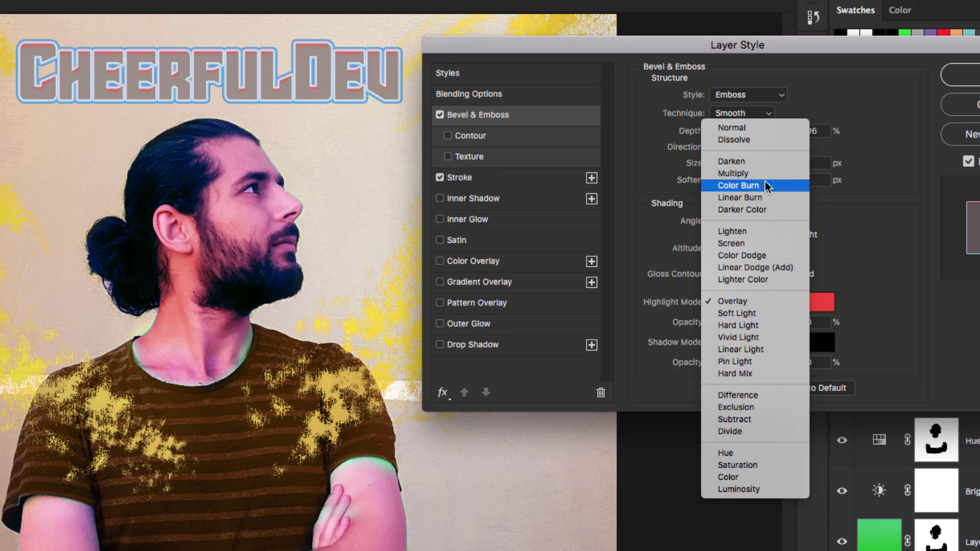
click(747, 173)
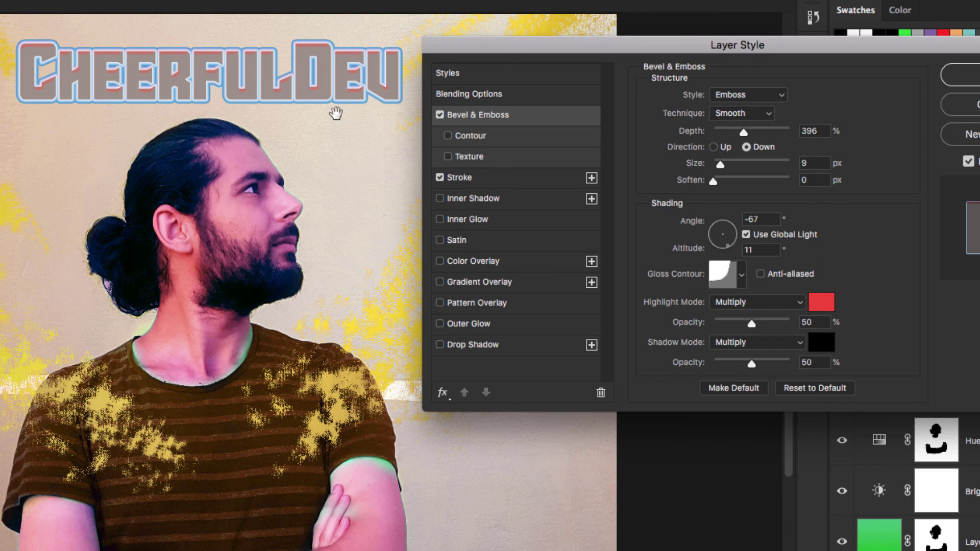
click(766, 304)
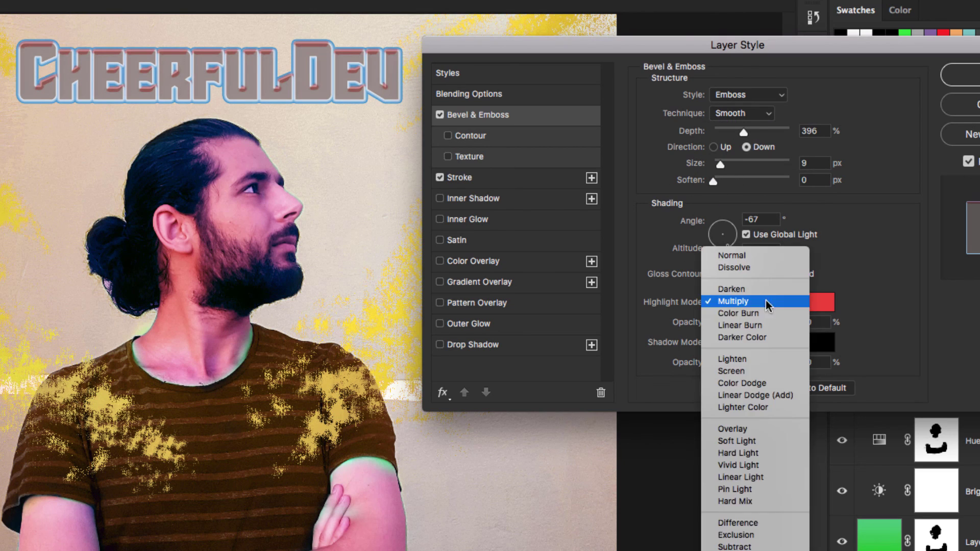
click(764, 369)
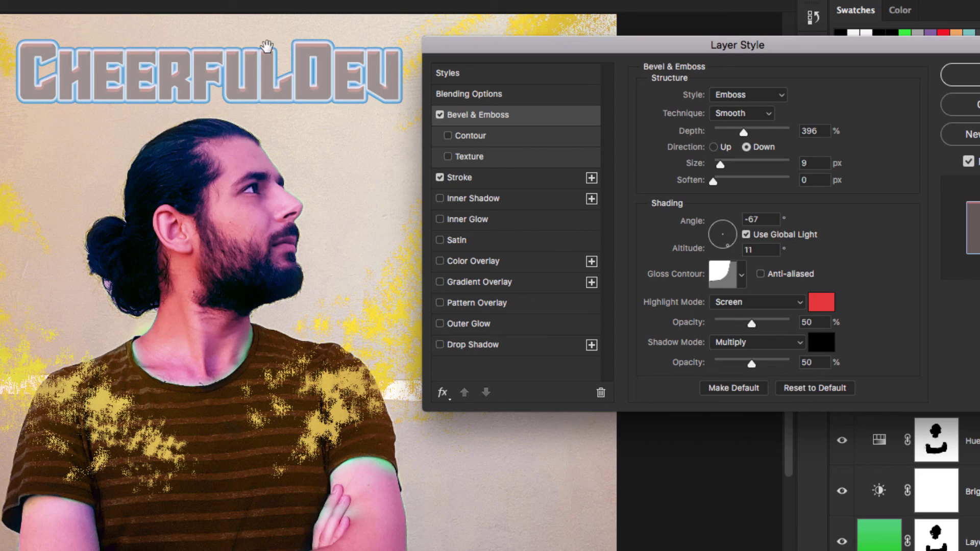
Lower the highlight opacity to 38% and change the emboss shadow color to olive green.
click(754, 328)
mouse_move(754, 328)
mouse_down()
mouse_move(724, 331)
mouse_move(746, 334)
mouse_up()
click(812, 344)
drag(590, 136, 619, 114)
drag(651, 156, 651, 190)
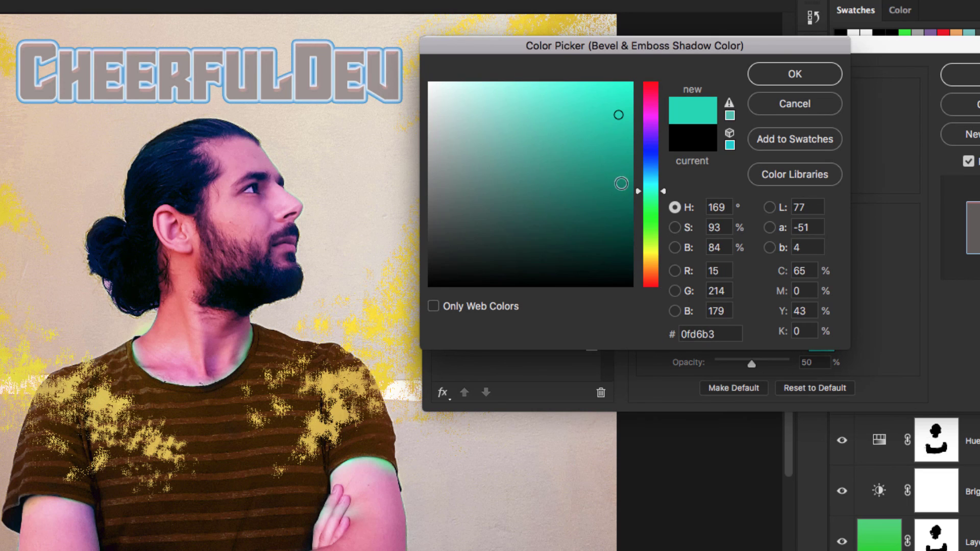
mouse_move(592, 184)
mouse_down()
mouse_move(582, 200)
mouse_move(554, 170)
mouse_move(611, 103)
mouse_move(568, 127)
mouse_move(595, 184)
mouse_move(604, 182)
mouse_up()
drag(648, 204, 651, 249)
mouse_move(604, 220)
mouse_down()
mouse_move(595, 206)
mouse_move(617, 190)
mouse_up()
click(781, 75)
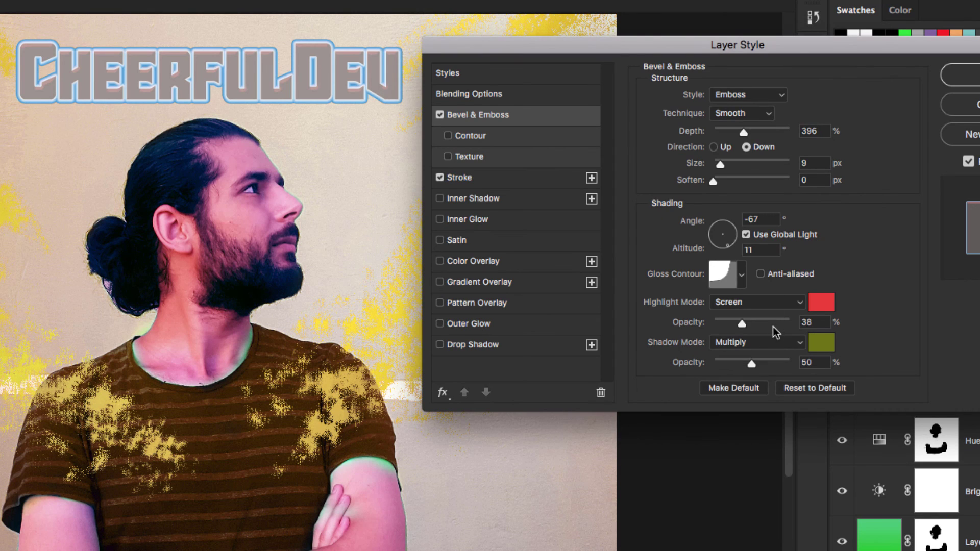
Try the Normal shadow mode on the emboss, return to Multiply and set the shadow opacity to 53%.
click(769, 341)
click(751, 295)
drag(752, 363, 774, 367)
click(776, 344)
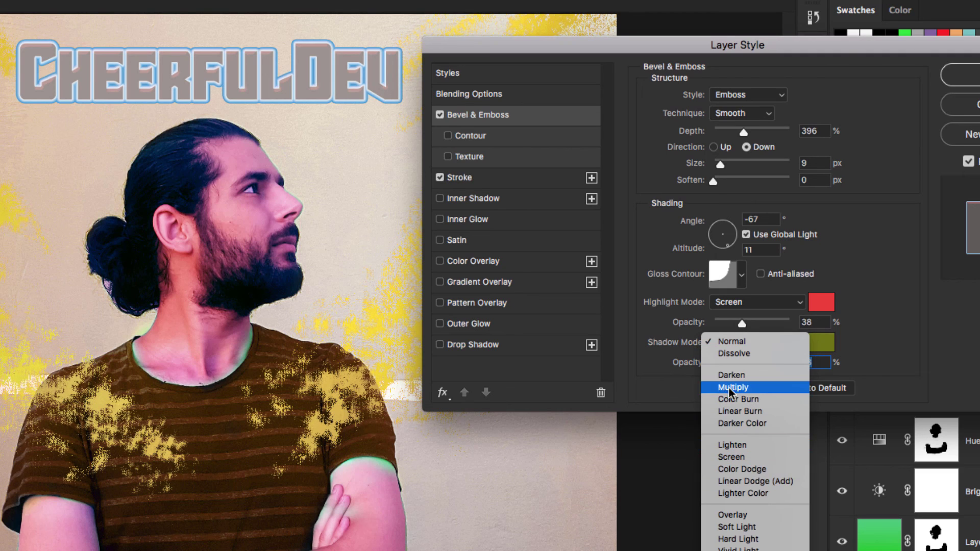
click(729, 387)
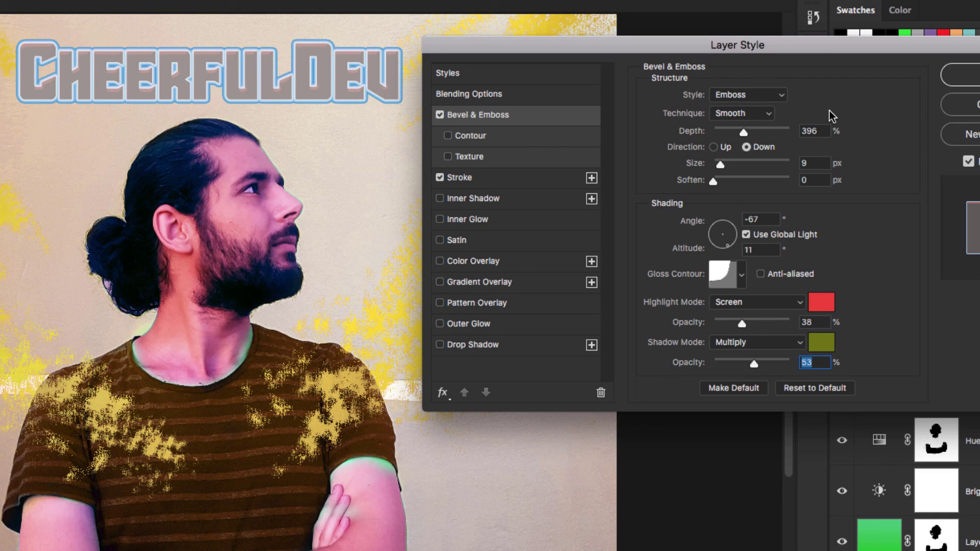
Turn the text's Stroke and Bevel & Emboss effects off and back on to compare their contribution.
click(505, 183)
click(440, 177)
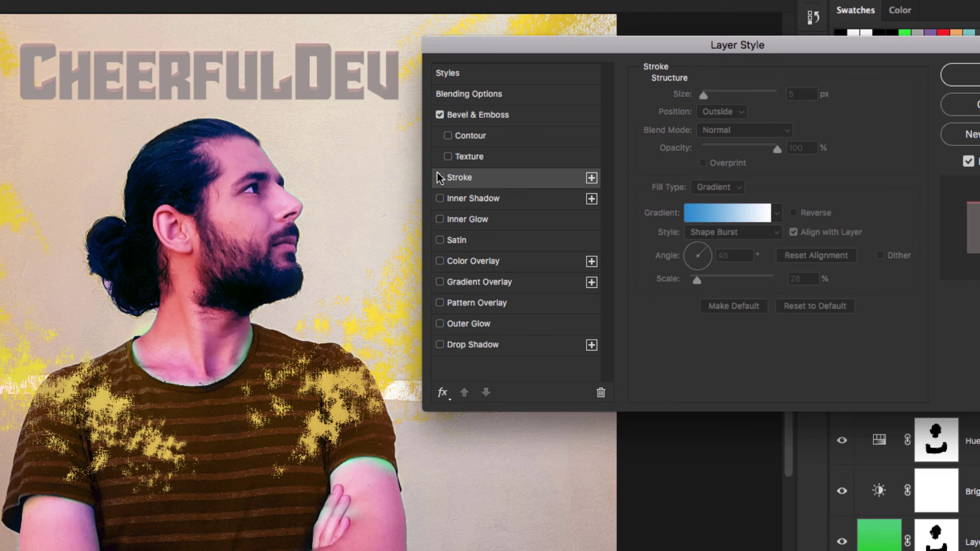
click(439, 115)
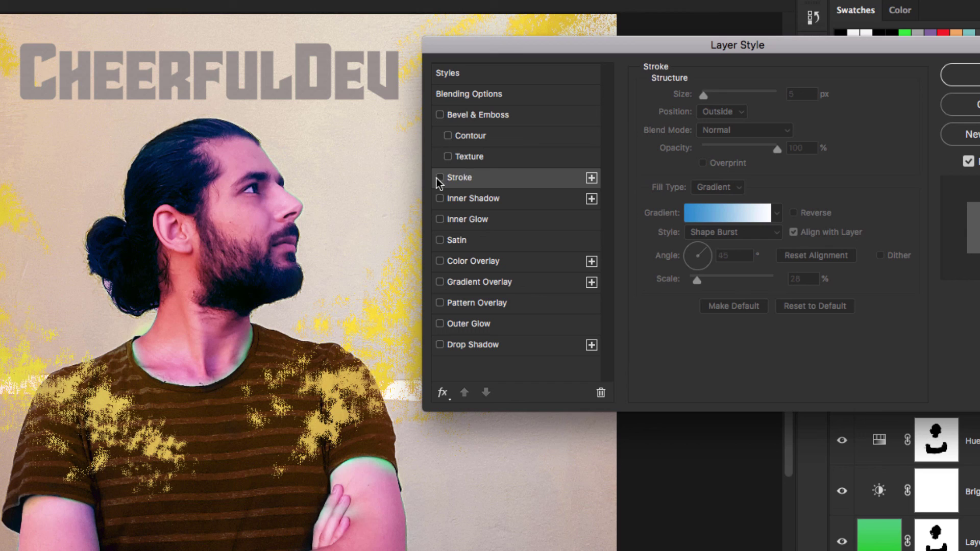
click(439, 115)
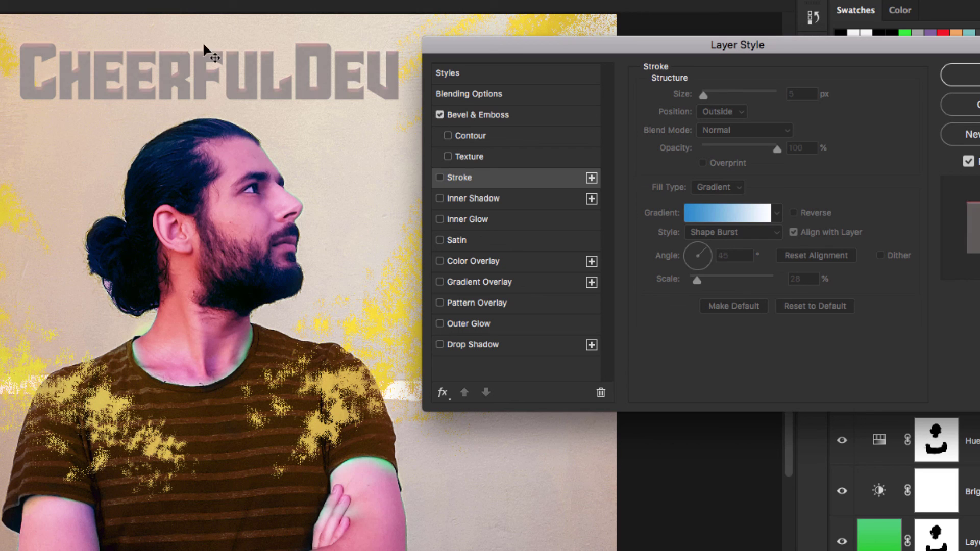
click(439, 177)
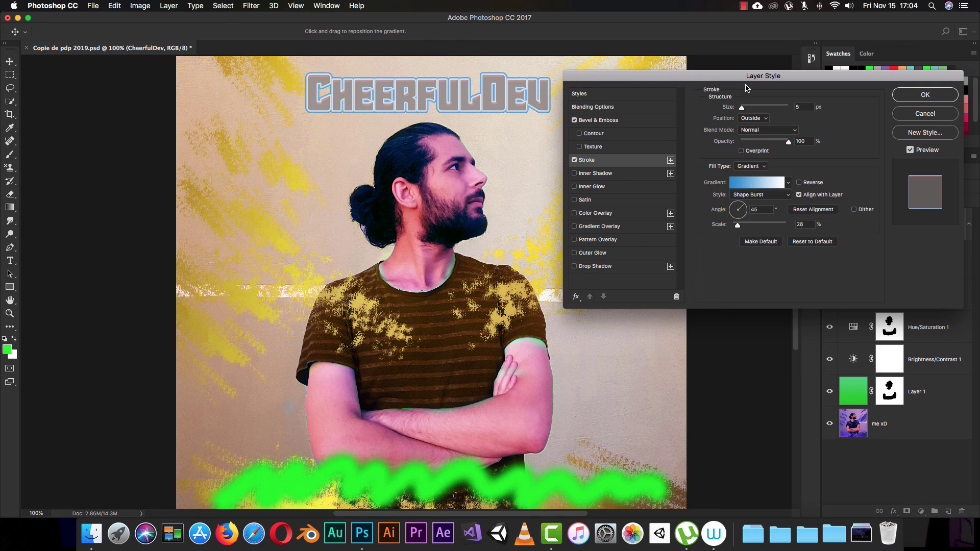
Enable the Drop Shadow effect on the CheerfulDev text layer and show its settings.
mouse_move(747, 78)
mouse_down()
mouse_move(727, 93)
mouse_move(746, 71)
mouse_up()
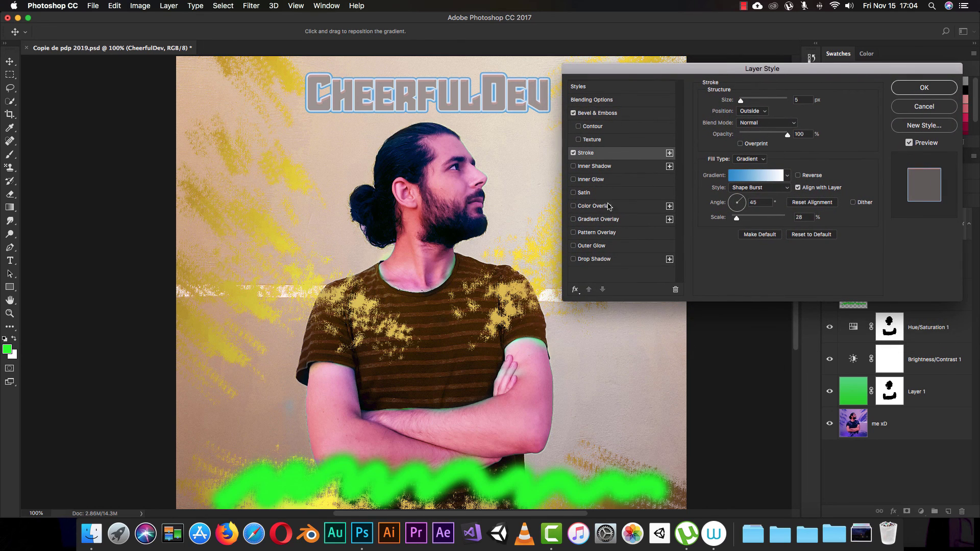
drag(684, 72, 682, 73)
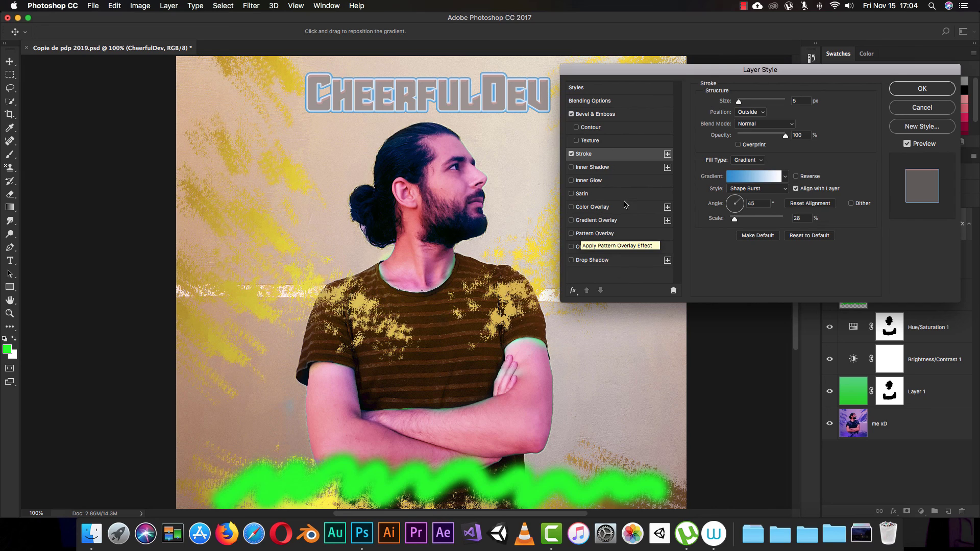
click(610, 262)
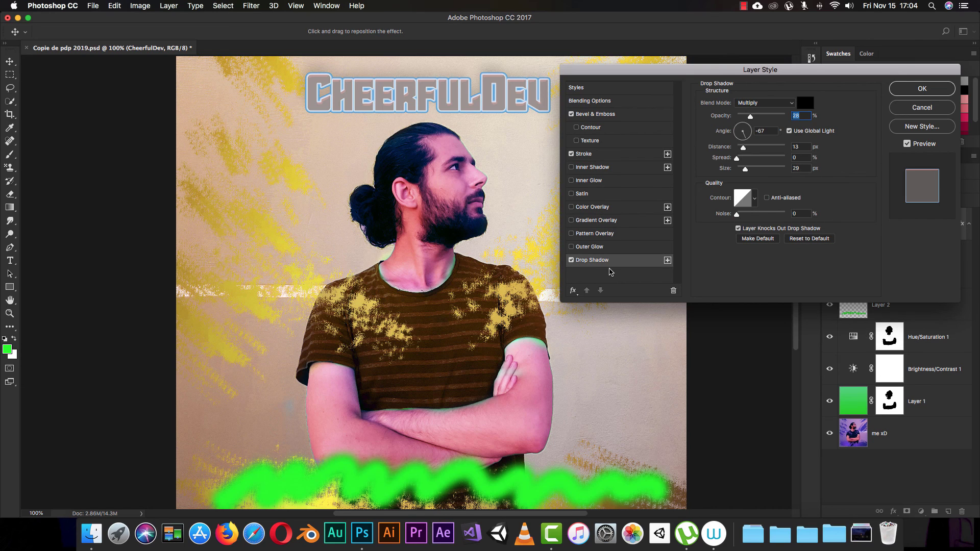